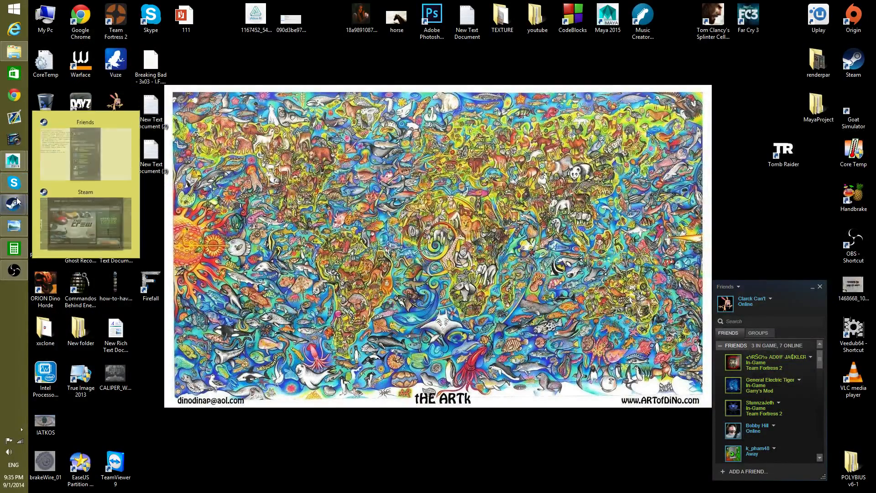
Step: Switch to Maya and insert a vertical edge loop near the outer corner of the house's rear wall
{"action": "mouse_move", "coordinate": [18, 229]}
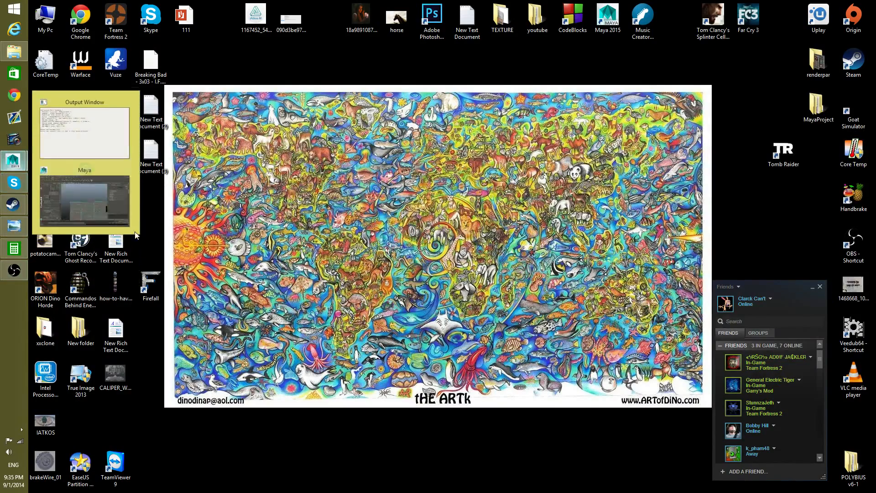
{"action": "left_click", "coordinate": [86, 198]}
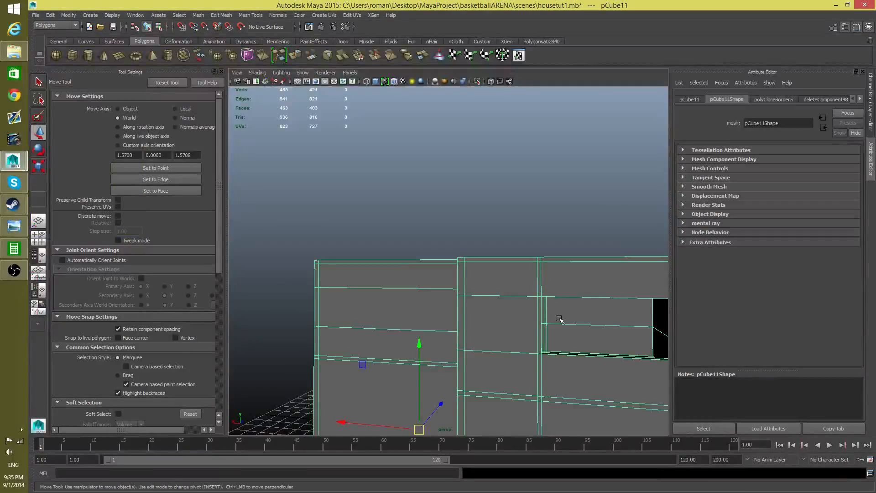
{"action": "middle_click_drag", "start_coordinate": [501, 297], "coordinate": [450, 281], "text": "alt"}
{"action": "left_click_drag", "start_coordinate": [450, 281], "coordinate": [517, 288], "text": "alt"}
{"action": "middle_click_drag", "start_coordinate": [517, 288], "coordinate": [402, 284], "text": "alt"}
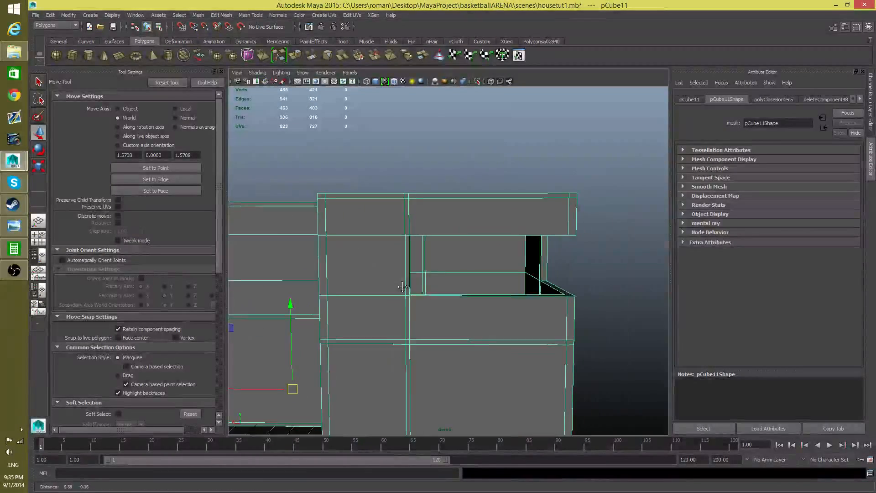
{"action": "left_click_drag", "start_coordinate": [470, 205], "coordinate": [266, 216], "text": "alt"}
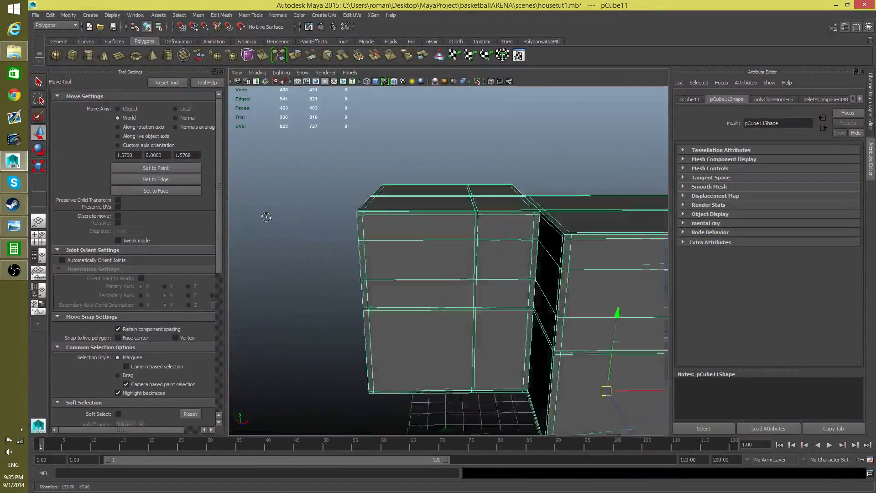
{"action": "left_click_drag", "start_coordinate": [447, 300], "coordinate": [502, 278], "text": "alt"}
{"action": "right_click", "coordinate": [455, 264], "text": "shift"}
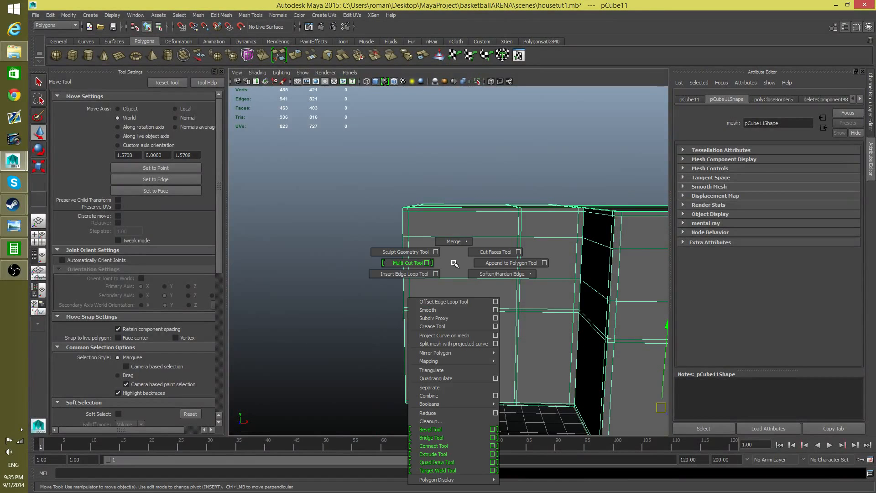
{"action": "left_click", "coordinate": [420, 273]}
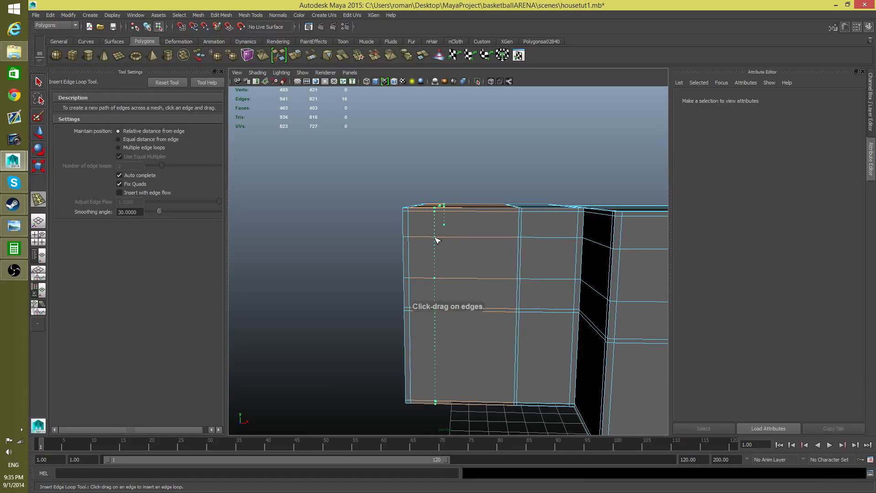
{"action": "left_click", "coordinate": [436, 240]}
Step: Insert another vertical edge loop on the rear wall section, beside the existing pair of vertical edges
{"action": "left_click_drag", "start_coordinate": [438, 280], "coordinate": [620, 272], "text": "alt"}
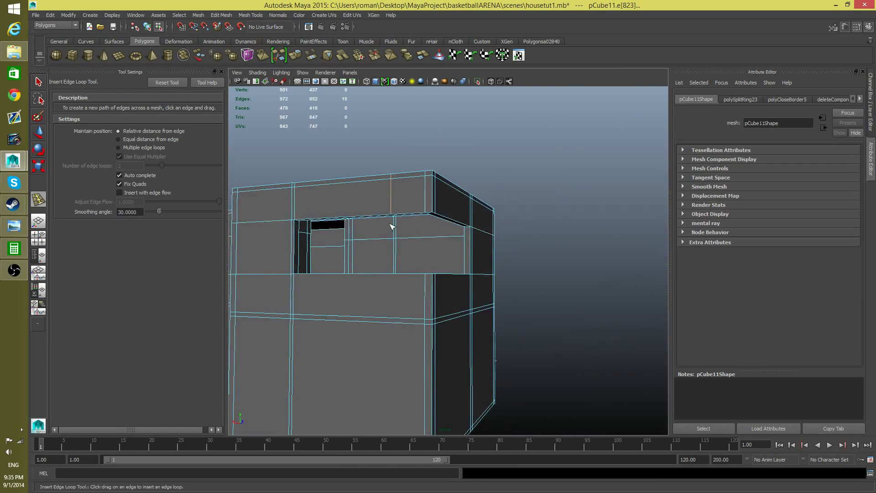
{"action": "left_click_drag", "start_coordinate": [408, 286], "coordinate": [242, 342], "text": "alt"}
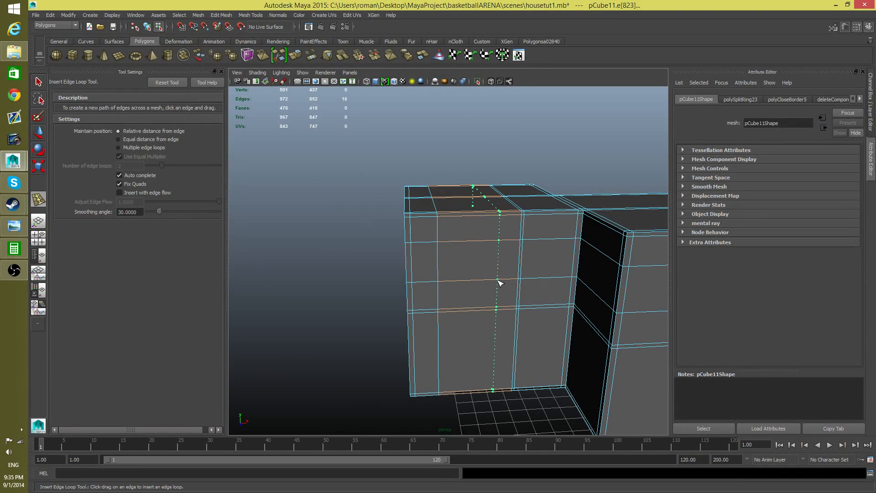
{"action": "left_click_drag", "start_coordinate": [500, 282], "coordinate": [431, 264]}
{"action": "left_click", "coordinate": [432, 256]}
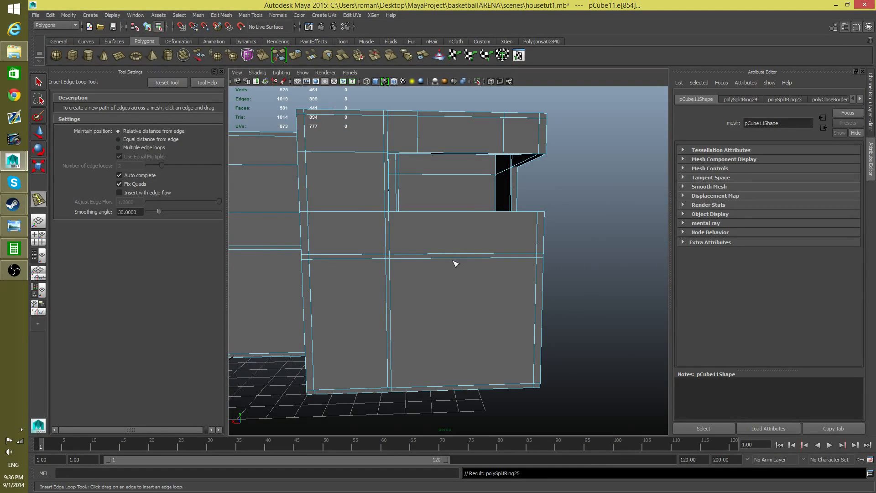
{"action": "left_click", "coordinate": [489, 256]}
{"action": "left_click_drag", "start_coordinate": [489, 268], "coordinate": [434, 271], "text": "alt"}
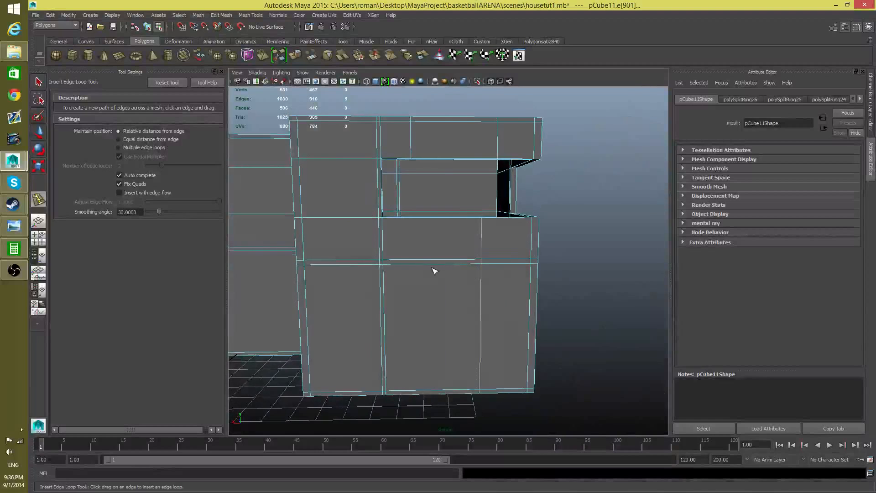
{"action": "key", "text": "ctrl+z"}
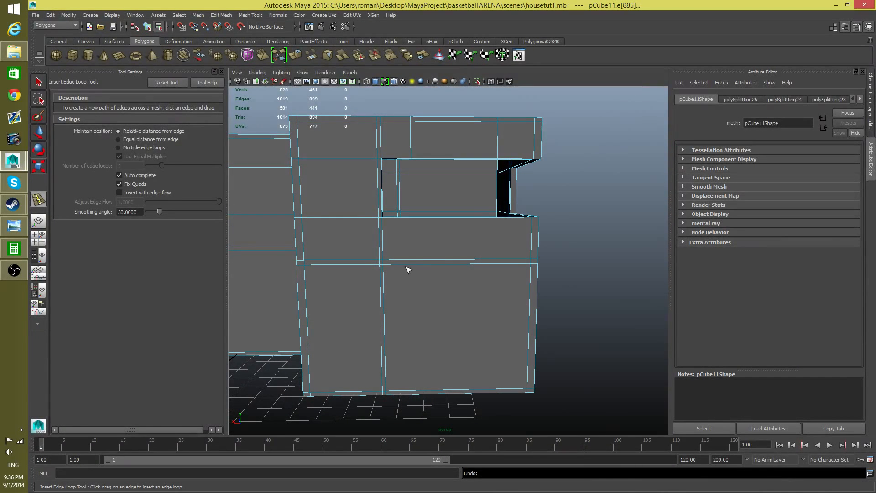
Step: Insert two vertical edge loops on the wall below the recessed opening and move them in line with the loops above it
{"action": "left_click_drag", "start_coordinate": [424, 263], "coordinate": [423, 264]}
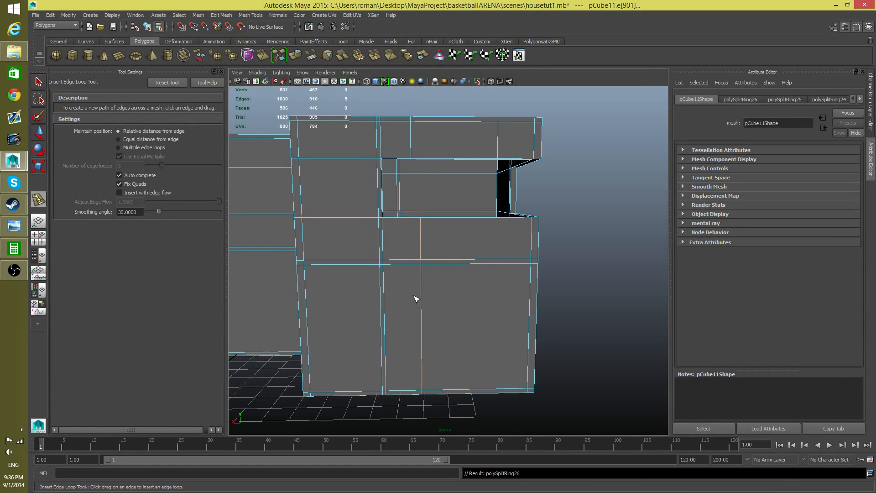
{"action": "left_click_drag", "start_coordinate": [475, 262], "coordinate": [500, 269]}
{"action": "key", "text": "w"}
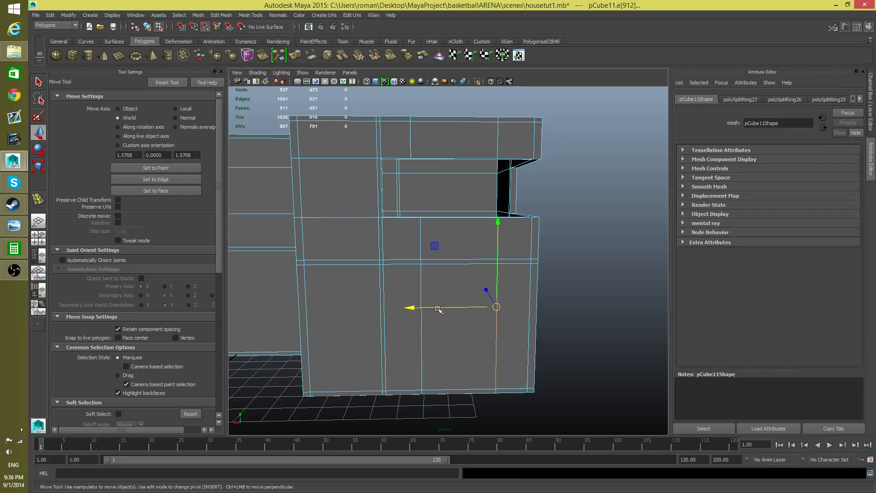
{"action": "left_click_drag", "start_coordinate": [438, 309], "coordinate": [454, 268]}
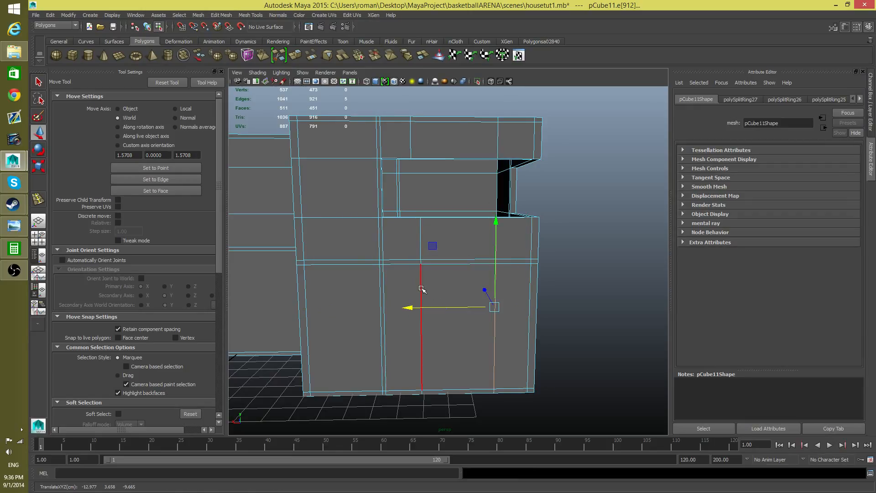
{"action": "left_click", "coordinate": [421, 289]}
{"action": "left_click_drag", "start_coordinate": [371, 309], "coordinate": [423, 309]}
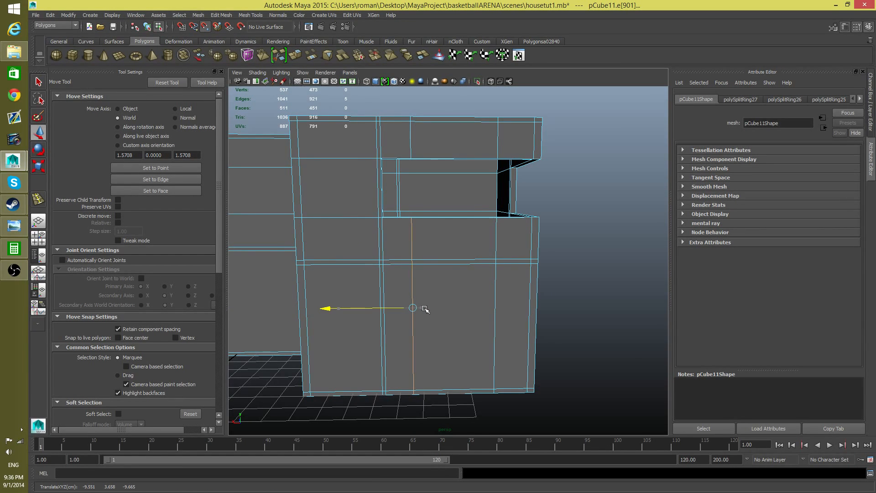
Step: Insert two vertical edge loops on the inner back wall of the recessed opening
{"action": "left_click_drag", "start_coordinate": [475, 280], "coordinate": [460, 293], "text": "alt"}
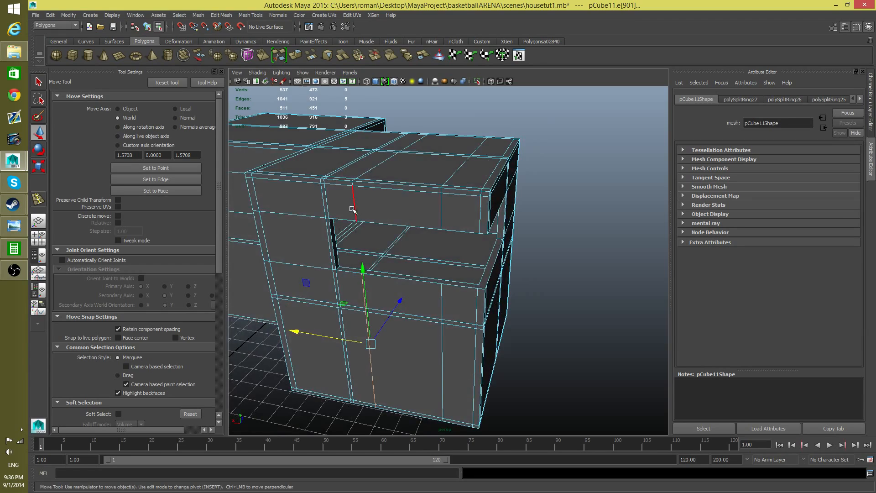
{"action": "left_click_drag", "start_coordinate": [352, 209], "coordinate": [406, 243], "text": "alt"}
{"action": "scroll", "coordinate": [420, 269], "scroll_direction": "up", "scroll_amount": 3}
{"action": "left_click_drag", "start_coordinate": [427, 279], "coordinate": [428, 281], "text": "alt"}
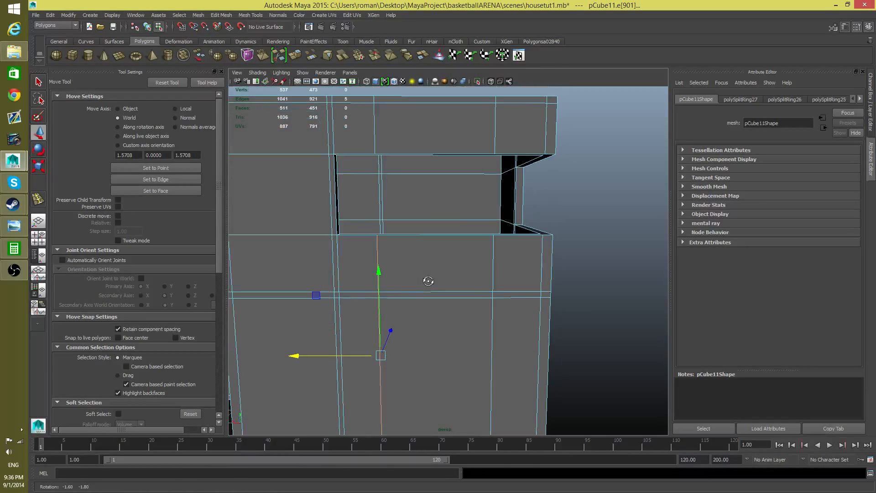
{"action": "key", "text": "F8"}
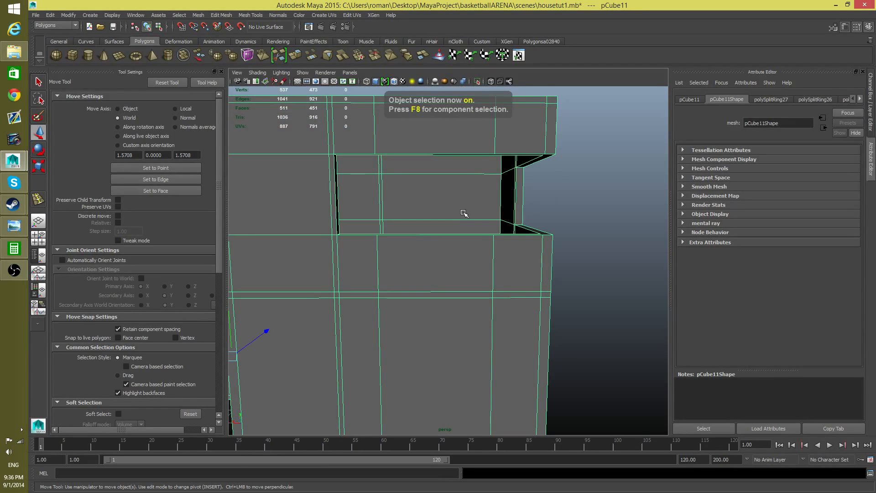
{"action": "right_click_drag", "start_coordinate": [464, 213], "coordinate": [419, 220], "text": "shift"}
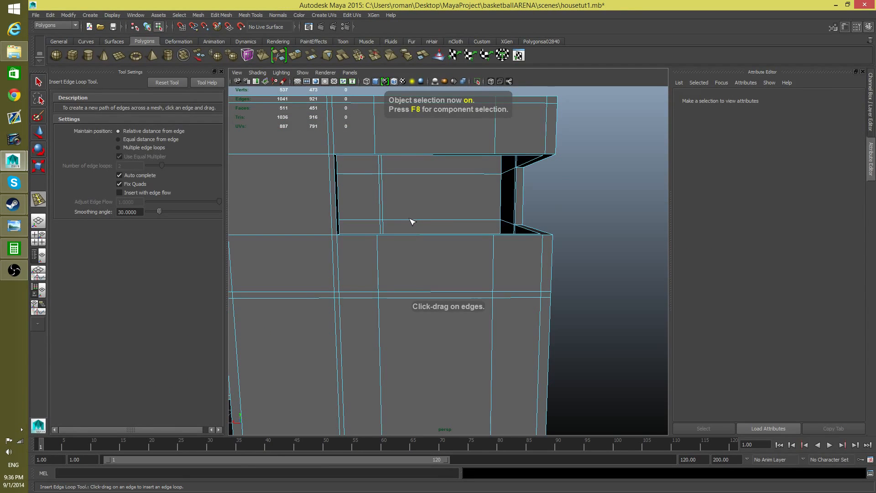
{"action": "left_click", "coordinate": [411, 222]}
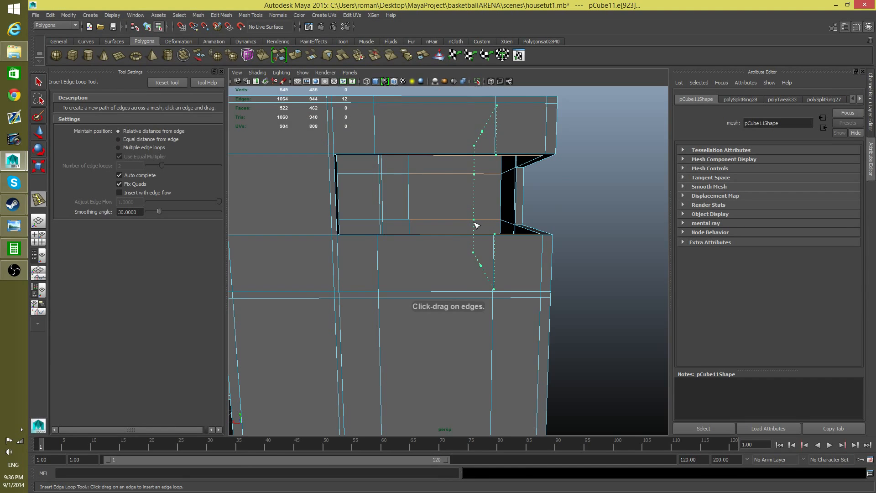
{"action": "left_click", "coordinate": [476, 225]}
Step: Move the two new inner wall loops sideways with vertex snapping to align them with the outer wall's loops
{"action": "key", "text": "w"}
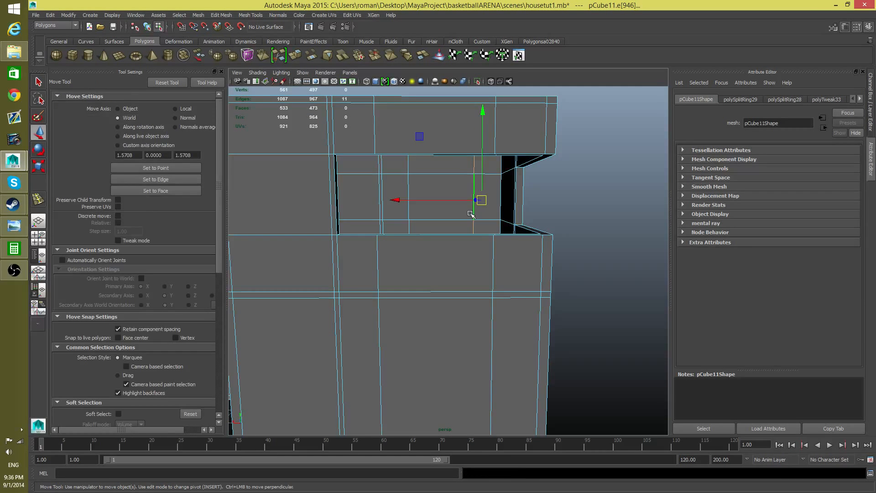
{"action": "key", "text": "v"}
{"action": "left_click_drag", "start_coordinate": [400, 200], "coordinate": [450, 208]}
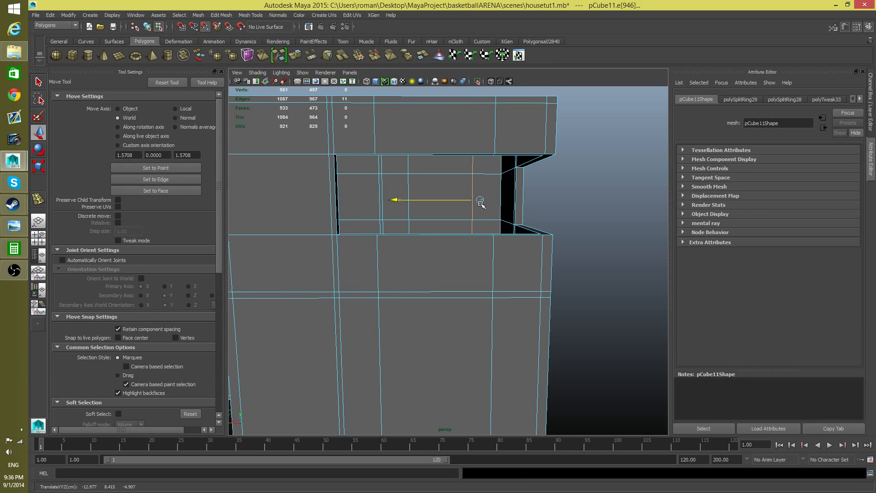
{"action": "mouse_move", "coordinate": [511, 197]}
{"action": "left_mouse_down", "text": "alt"}
{"action": "mouse_move", "coordinate": [511, 227]}
{"action": "mouse_move", "coordinate": [516, 220]}
{"action": "mouse_move", "coordinate": [502, 217]}
{"action": "mouse_move", "coordinate": [510, 213]}
{"action": "left_mouse_up", "text": "alt"}
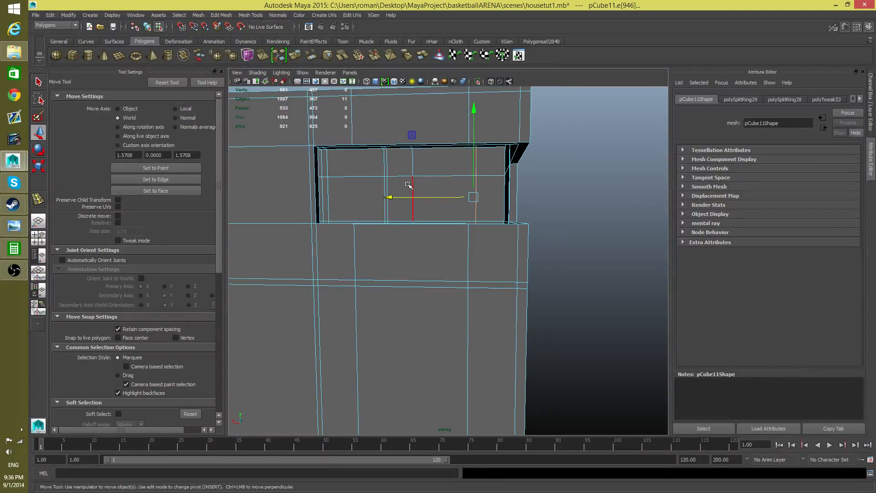
{"action": "left_click", "coordinate": [414, 186]}
{"action": "left_click_drag", "start_coordinate": [419, 210], "coordinate": [433, 228], "text": "alt"}
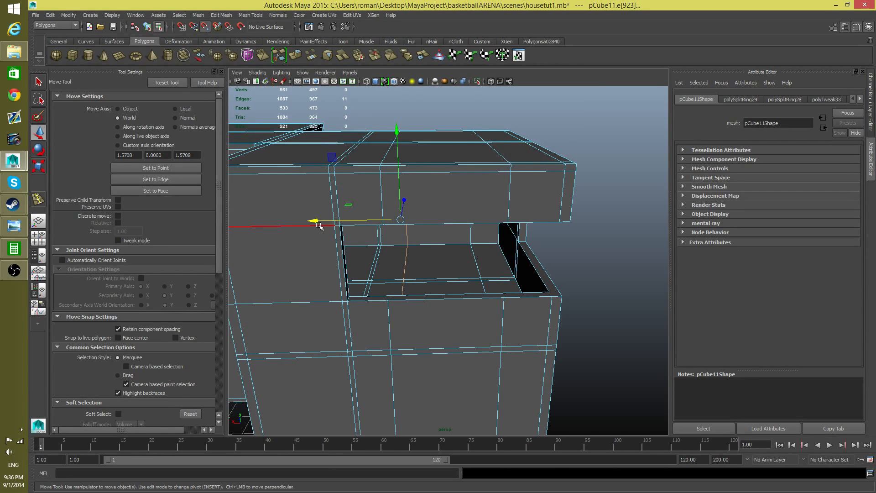
{"action": "left_click_drag", "start_coordinate": [313, 221], "coordinate": [431, 226]}
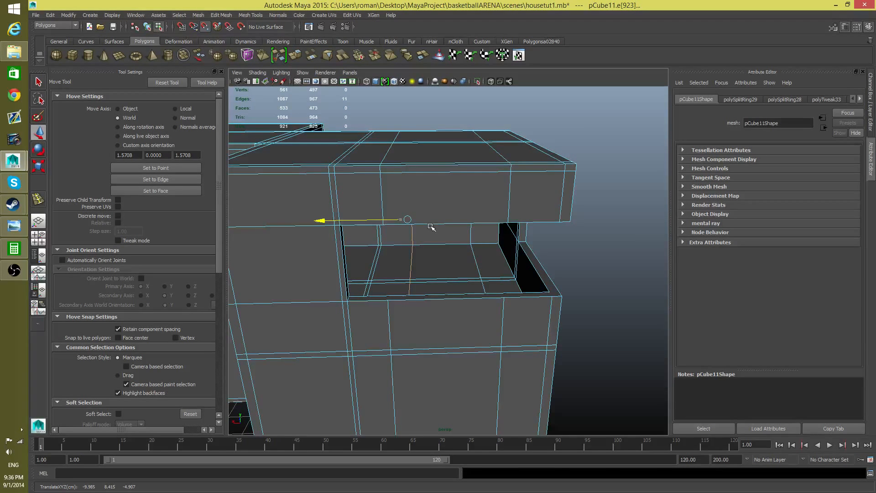
{"action": "left_click_drag", "start_coordinate": [432, 259], "coordinate": [442, 250], "text": "alt"}
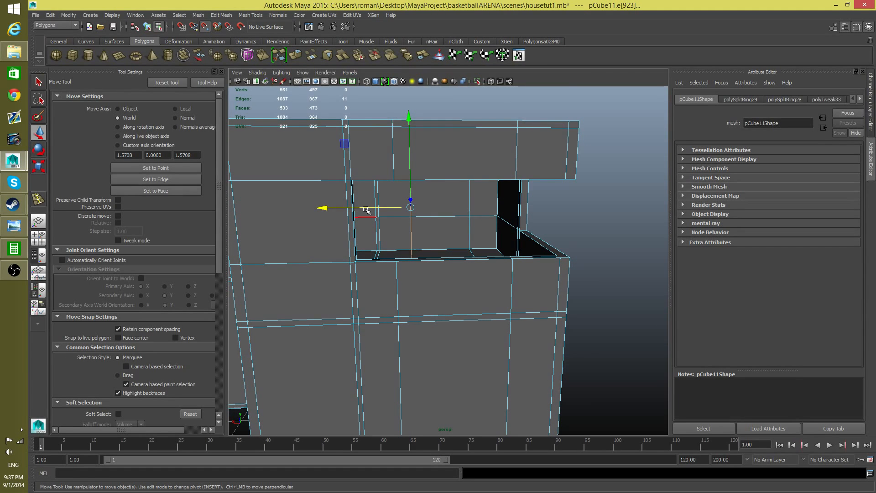
{"action": "left_click_drag", "start_coordinate": [331, 209], "coordinate": [326, 210]}
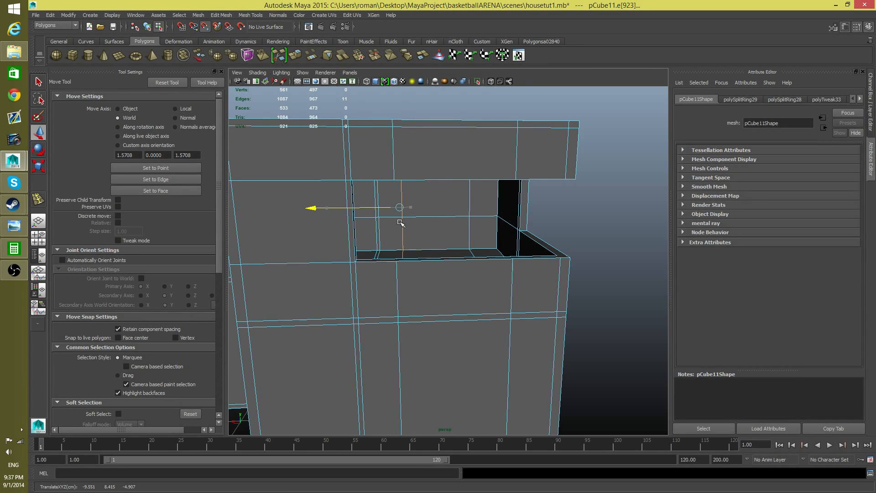
Step: Examine the edge layout on the floor of the recess and look through the available mesh commands, returning to object selection
{"action": "left_click_drag", "start_coordinate": [439, 259], "coordinate": [412, 272], "text": "alt"}
{"action": "right_click_drag", "start_coordinate": [413, 271], "coordinate": [466, 310], "text": "alt"}
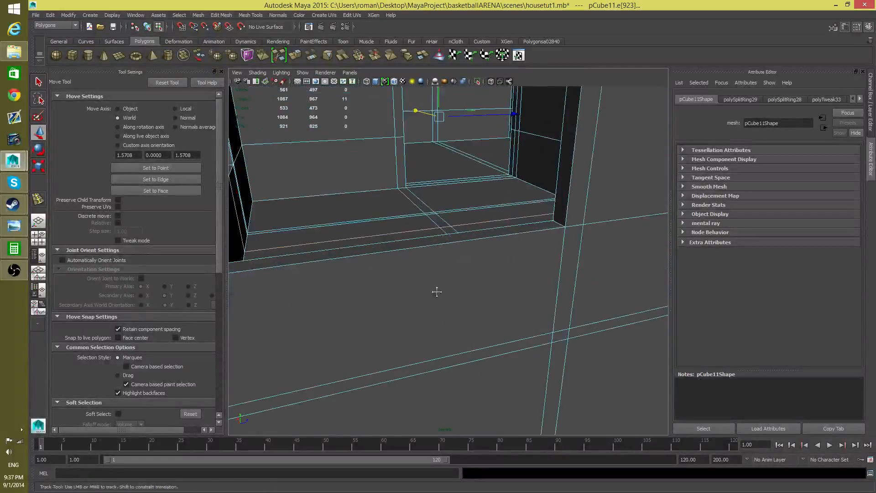
{"action": "middle_click_drag", "start_coordinate": [436, 291], "coordinate": [470, 329], "text": "alt"}
{"action": "left_click_drag", "start_coordinate": [470, 329], "coordinate": [579, 419], "text": "alt"}
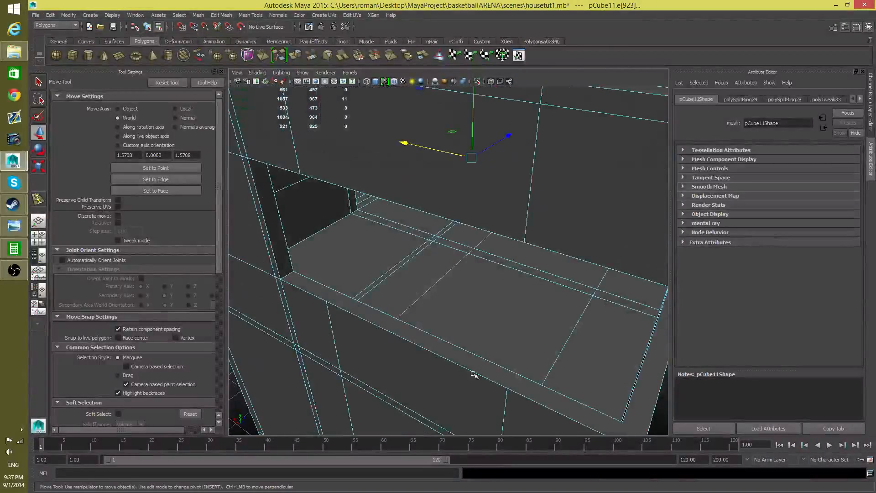
{"action": "left_click_drag", "start_coordinate": [364, 317], "coordinate": [378, 283], "text": "alt"}
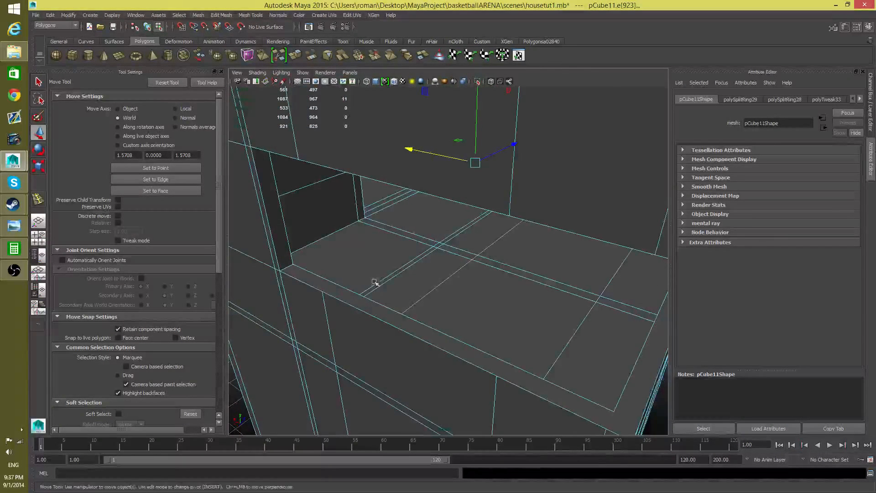
{"action": "left_click", "coordinate": [245, 15]}
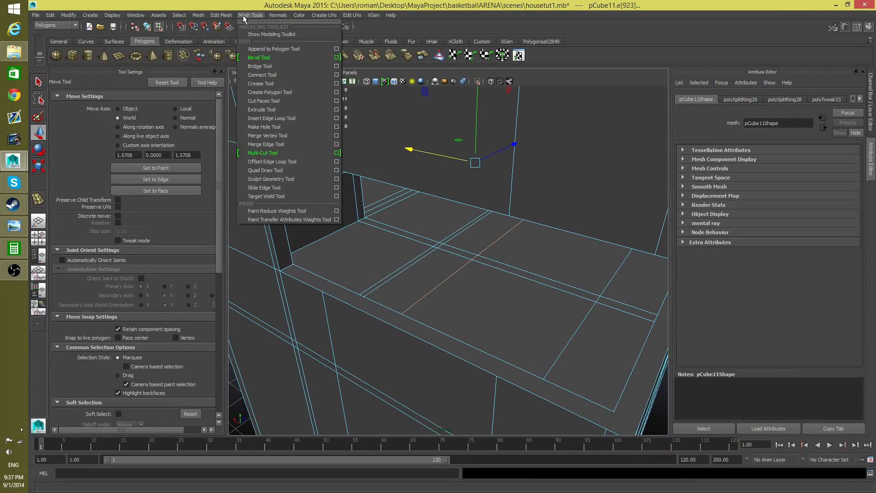
{"action": "mouse_move", "coordinate": [223, 16]}
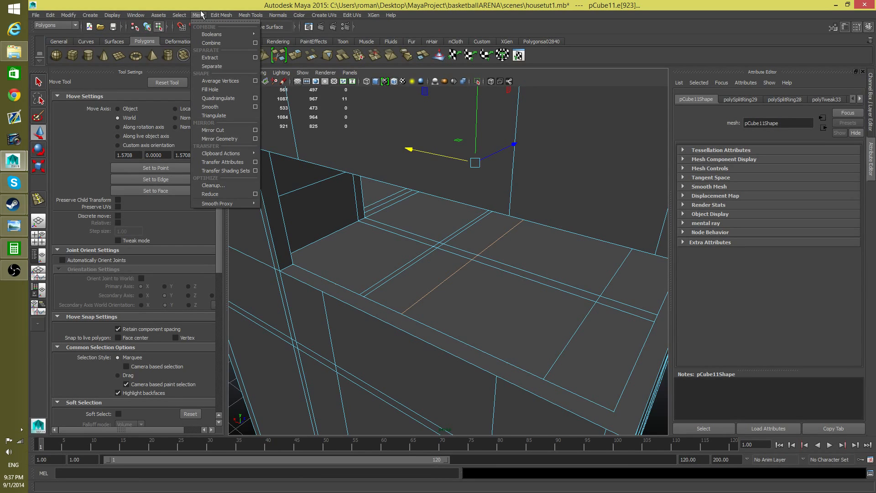
{"action": "left_click", "coordinate": [611, 155]}
{"action": "key", "text": "F8"}
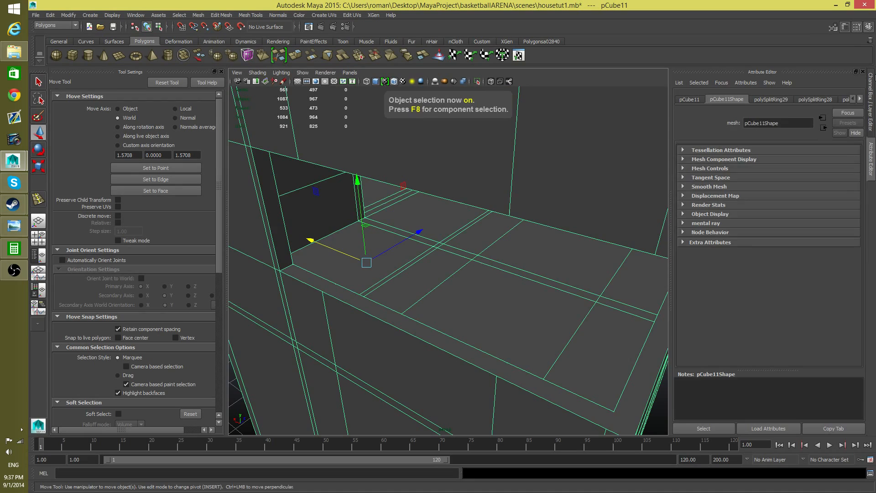
Step: Show the Modeling Toolkit and check in the Plug-in Manager that modelingToolkit.mll is loaded and set to auto load
{"action": "left_click", "coordinate": [830, 28]}
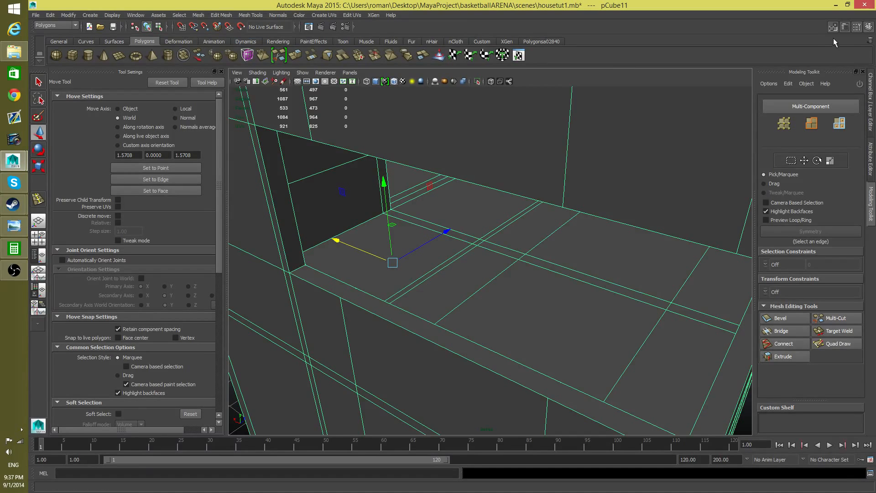
{"action": "left_click", "coordinate": [136, 15]}
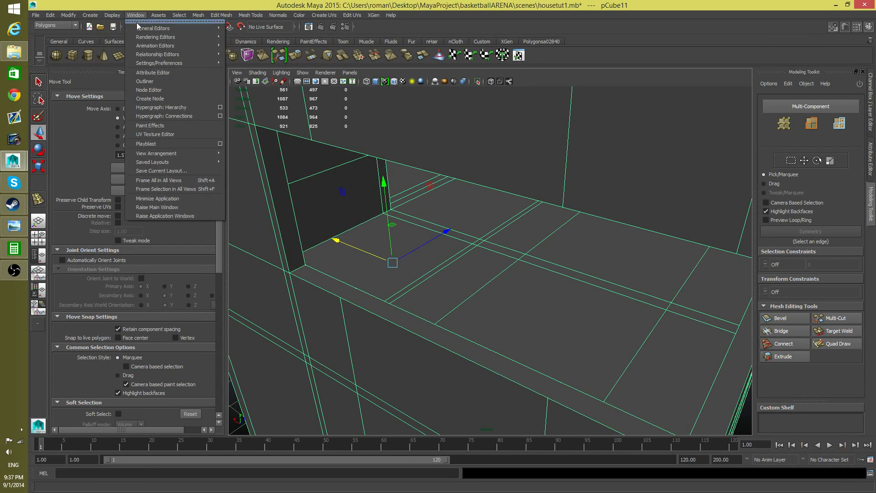
{"action": "mouse_move", "coordinate": [222, 56]}
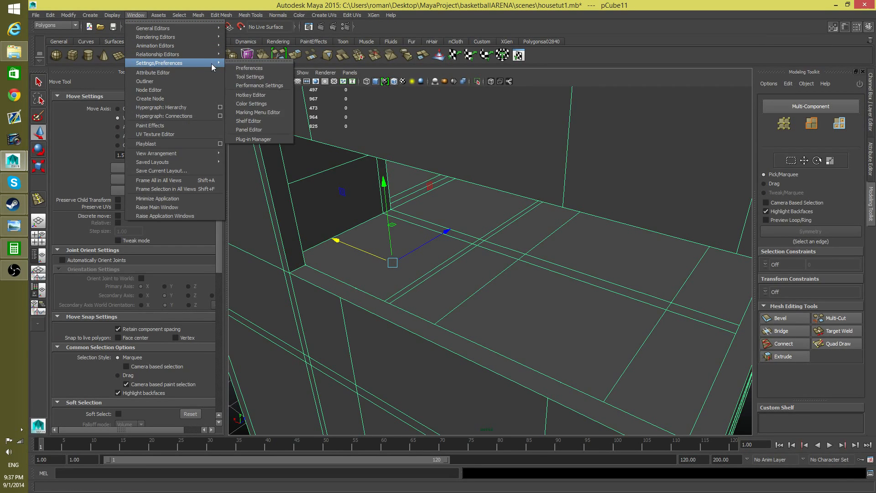
{"action": "left_click", "coordinate": [257, 139]}
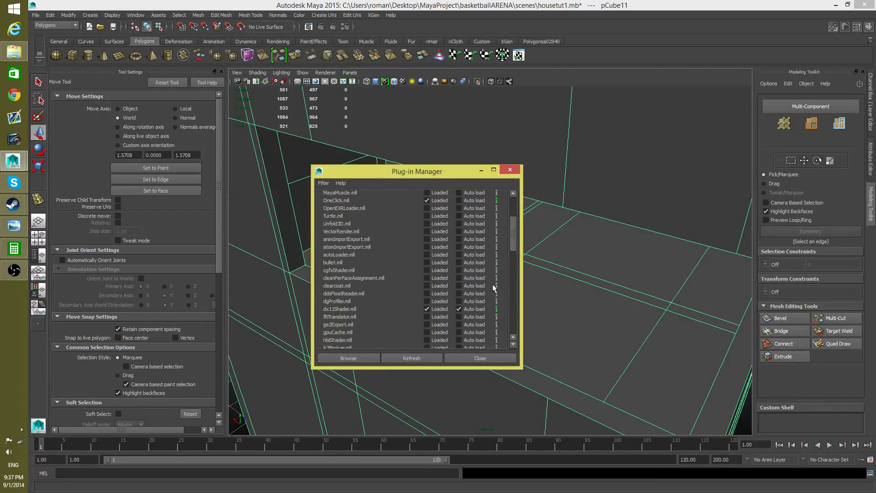
{"action": "scroll", "coordinate": [492, 284], "scroll_direction": "down", "scroll_amount": 3}
{"action": "scroll", "coordinate": [492, 284], "scroll_direction": "down", "scroll_amount": 1}
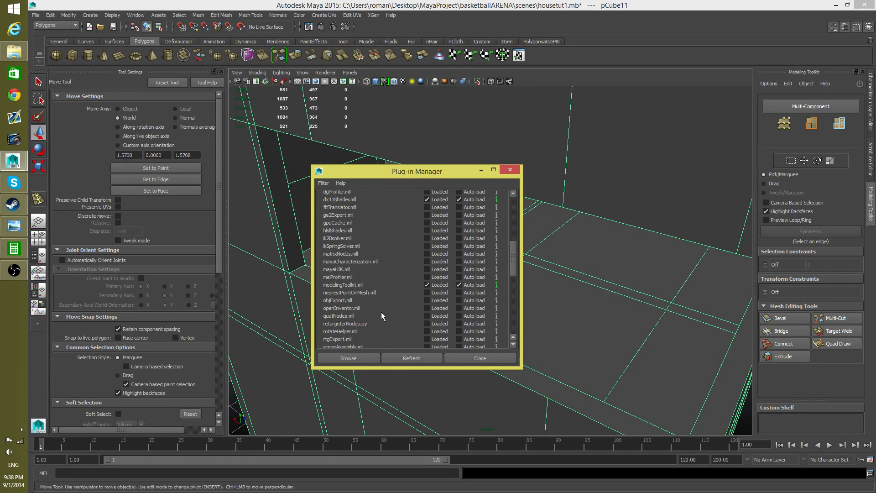
{"action": "scroll", "coordinate": [377, 316], "scroll_direction": "down", "scroll_amount": 5}
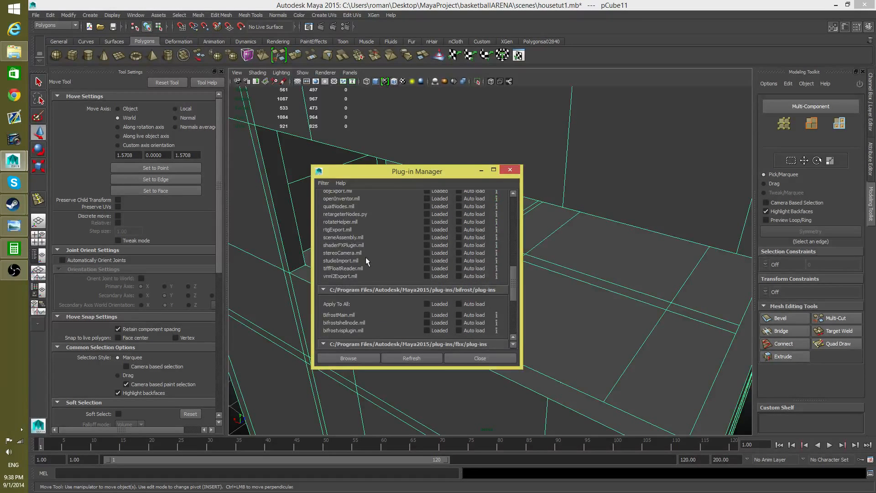
{"action": "scroll", "coordinate": [366, 258], "scroll_direction": "up", "scroll_amount": 1}
{"action": "scroll", "coordinate": [336, 224], "scroll_direction": "up", "scroll_amount": 1}
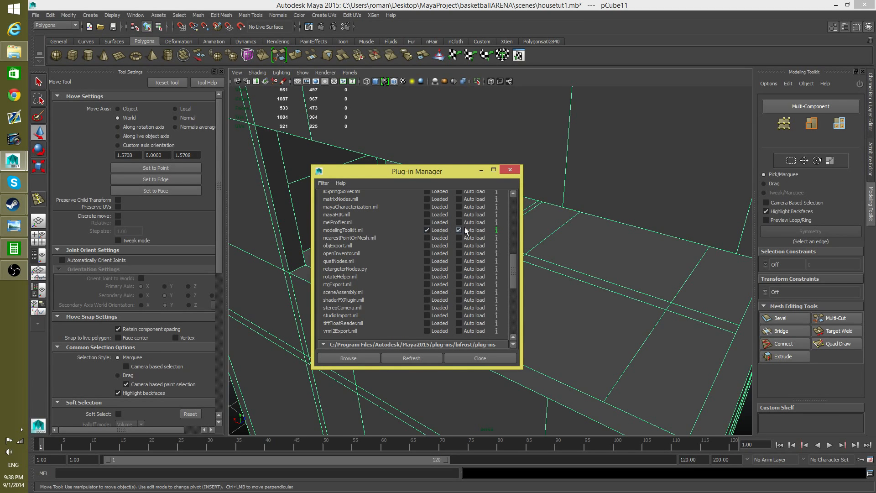
{"action": "left_click", "coordinate": [481, 360]}
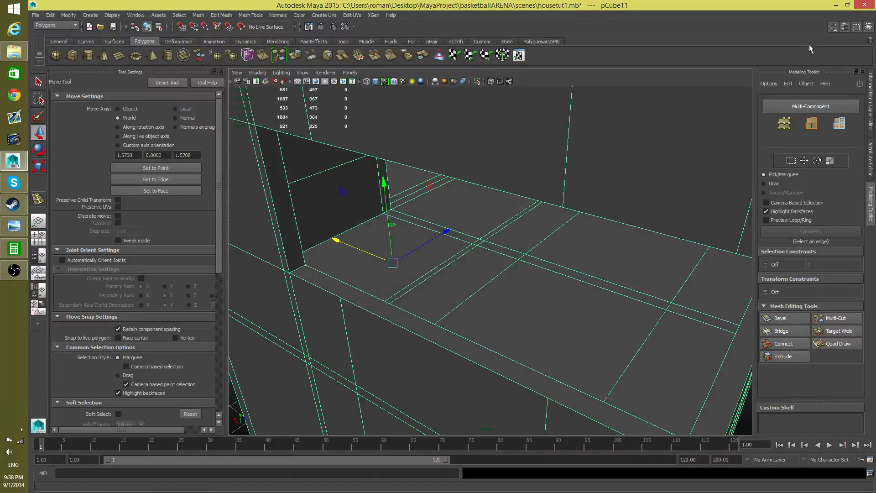
{"action": "left_click", "coordinate": [833, 27]}
{"action": "left_click", "coordinate": [833, 27]}
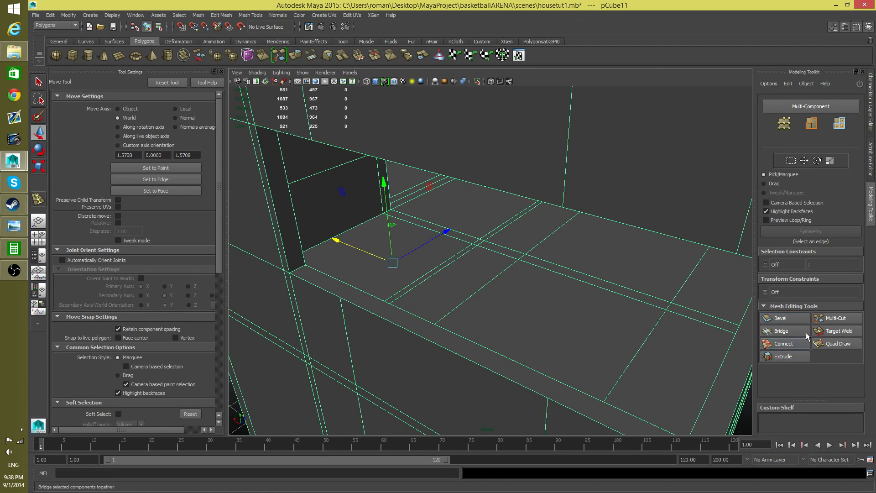
Step: Start Multi-Cut in vertex mode and cut across the recess's front sill from the vertical loop nearer the outer corner
{"action": "scroll", "coordinate": [504, 303], "scroll_direction": "down", "scroll_amount": 4}
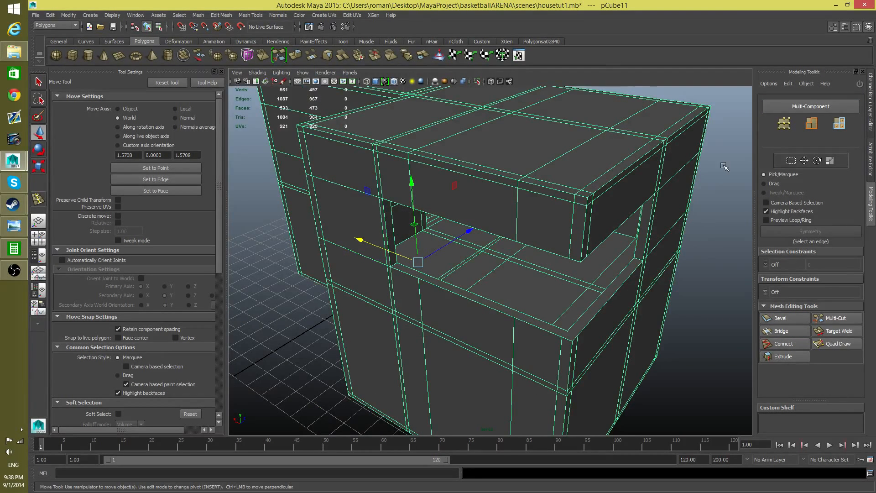
{"action": "left_click", "coordinate": [783, 124]}
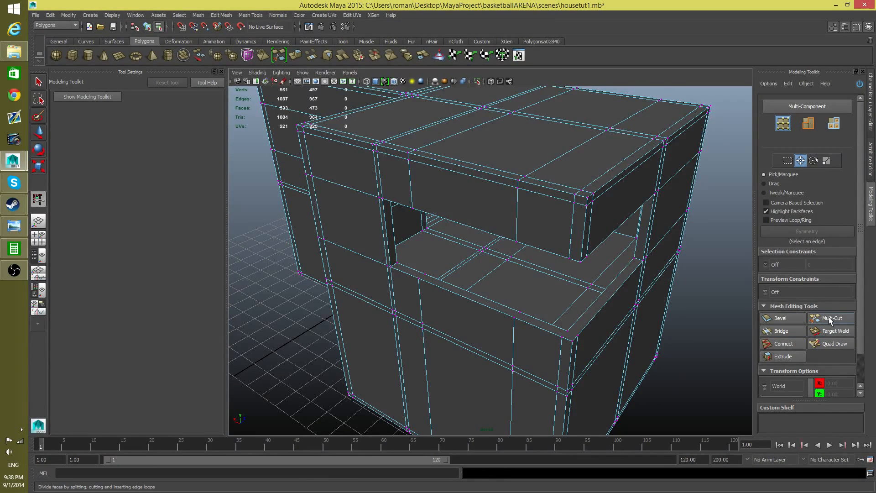
{"action": "left_click", "coordinate": [832, 319]}
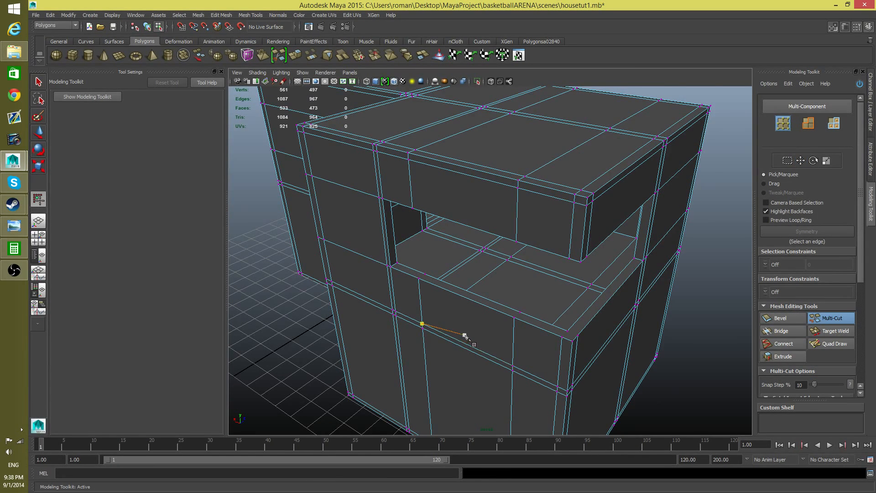
{"action": "right_click_drag", "start_coordinate": [466, 336], "coordinate": [489, 297], "text": "alt"}
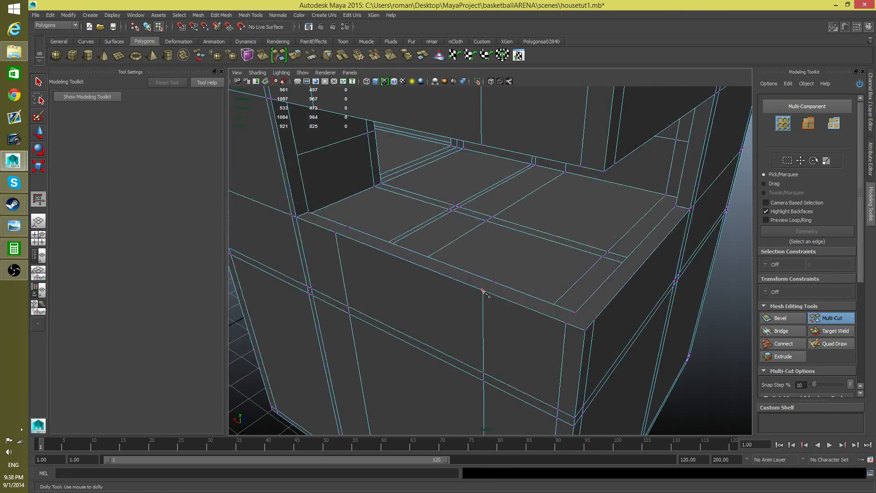
{"action": "left_click", "coordinate": [483, 291]}
{"action": "right_click", "coordinate": [503, 293]}
Step: Cut across the recess's front sill from the vertical loop nearer the side wall
{"action": "middle_click_drag", "start_coordinate": [405, 291], "coordinate": [501, 326], "text": "alt"}
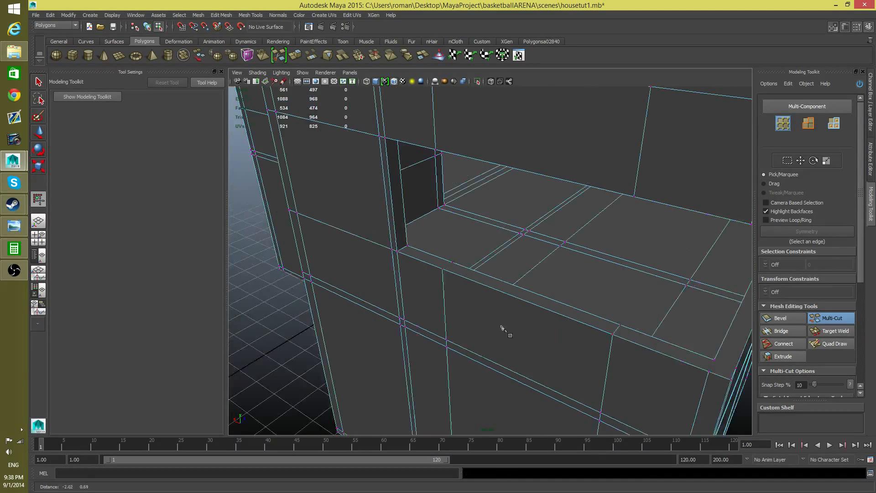
{"action": "right_click", "coordinate": [457, 268]}
{"action": "left_click", "coordinate": [446, 340]}
Step: Cut across the overhang's bottom lip at the vertical loop nearer the outer corner and undo the stray cut
{"action": "mouse_move", "coordinate": [497, 336]}
{"action": "middle_mouse_down", "text": "alt"}
{"action": "mouse_move", "coordinate": [505, 352]}
{"action": "mouse_move", "coordinate": [492, 343]}
{"action": "middle_mouse_up", "text": "alt"}
{"action": "left_click_drag", "start_coordinate": [494, 342], "coordinate": [467, 371], "text": "alt"}
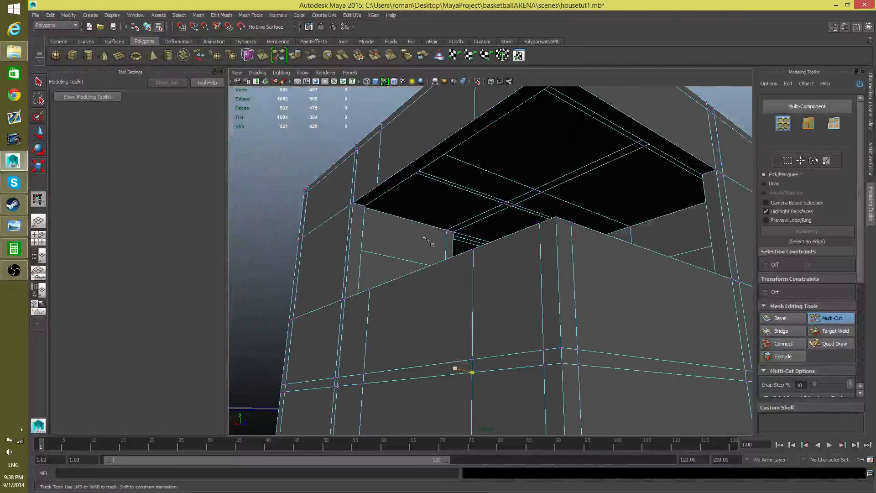
{"action": "left_click", "coordinate": [475, 120]}
{"action": "key", "text": "Return"}
{"action": "key", "text": "ctrl+z"}
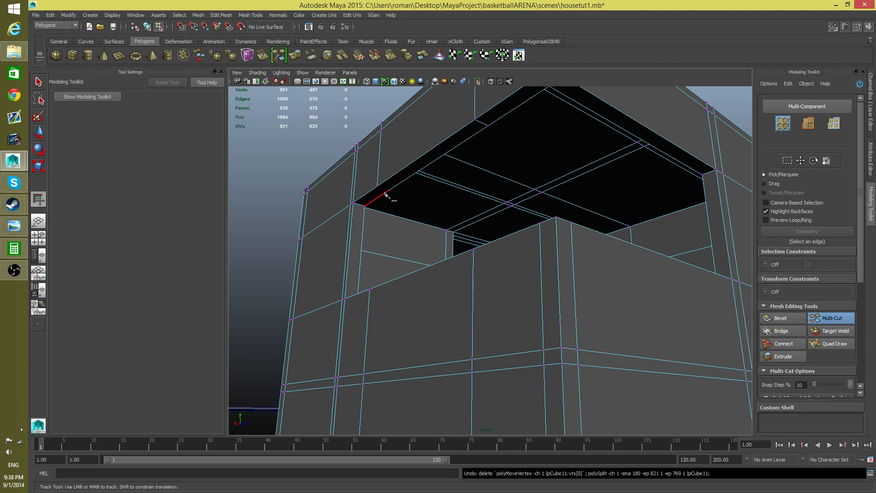
Step: Cut across the overhang's bottom lip from the vertical loop nearer the side wall to the inner edge
{"action": "left_click", "coordinate": [378, 187]}
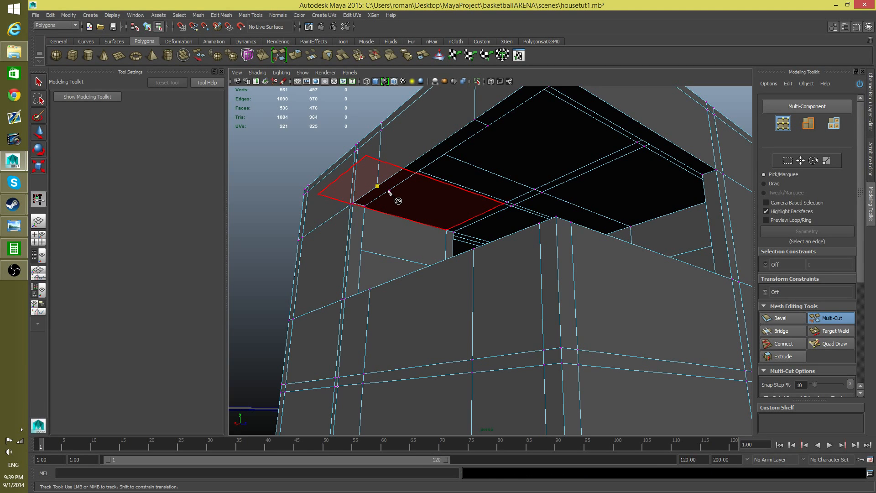
{"action": "scroll", "coordinate": [374, 171], "scroll_direction": "up", "scroll_amount": 3}
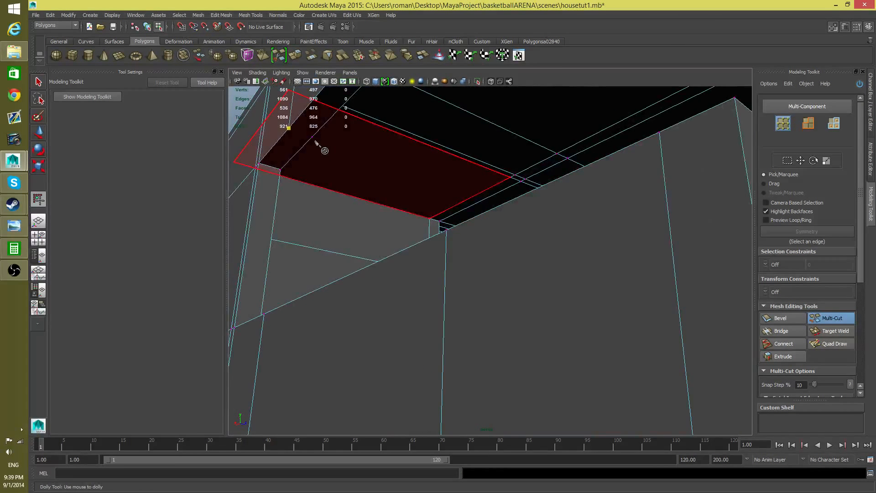
{"action": "key", "text": "ctrl+z"}
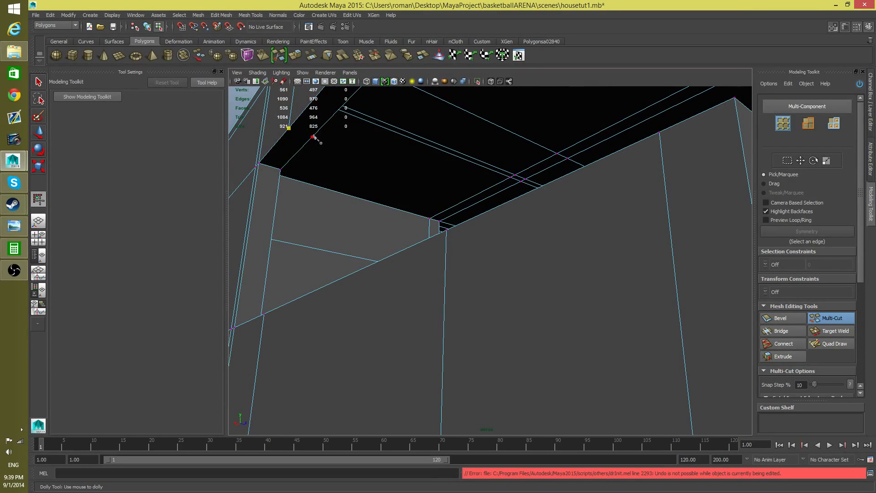
{"action": "right_click", "coordinate": [313, 138]}
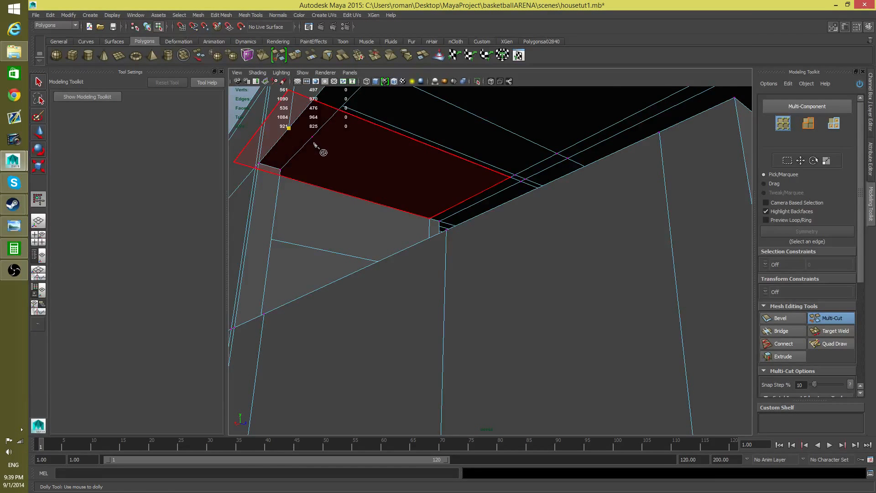
{"action": "left_click_drag", "start_coordinate": [319, 146], "coordinate": [379, 143], "text": "alt"}
{"action": "right_click_drag", "start_coordinate": [379, 143], "coordinate": [454, 294], "text": "alt"}
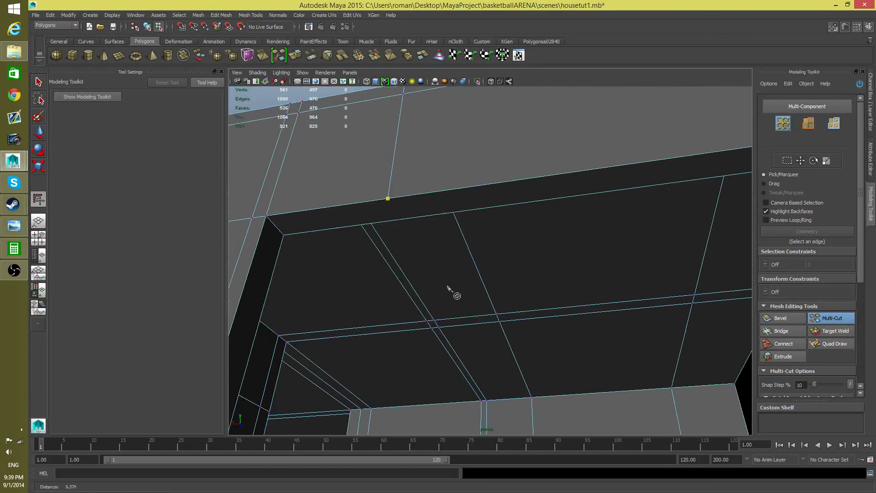
{"action": "left_click_drag", "start_coordinate": [403, 222], "coordinate": [411, 257], "text": "alt"}
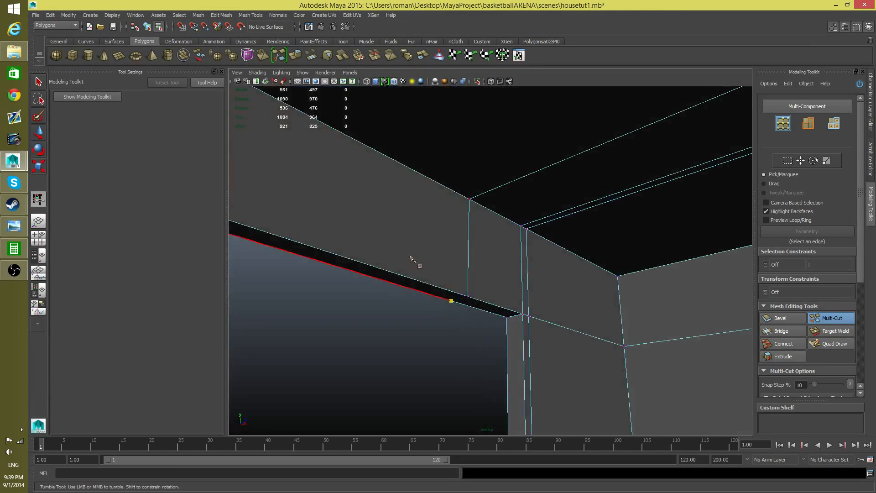
{"action": "right_click", "coordinate": [464, 289]}
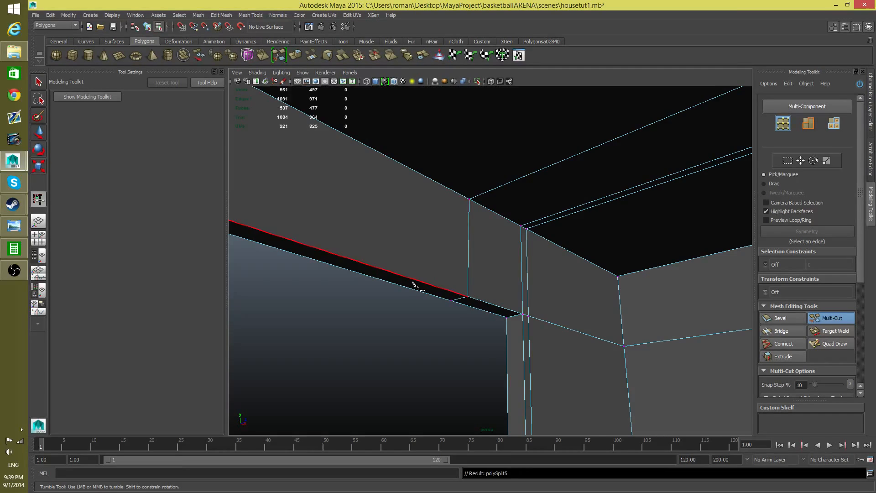
Step: Examine the cuts under the overhang and the edge layout around the opening and the whole house
{"action": "left_click_drag", "start_coordinate": [415, 285], "coordinate": [575, 289], "text": "alt"}
{"action": "right_click_drag", "start_coordinate": [576, 288], "coordinate": [425, 303], "text": "alt"}
{"action": "left_click_drag", "start_coordinate": [425, 303], "coordinate": [384, 250], "text": "alt"}
{"action": "right_click_drag", "start_coordinate": [384, 250], "coordinate": [522, 303], "text": "alt"}
{"action": "left_click", "coordinate": [257, 199]}
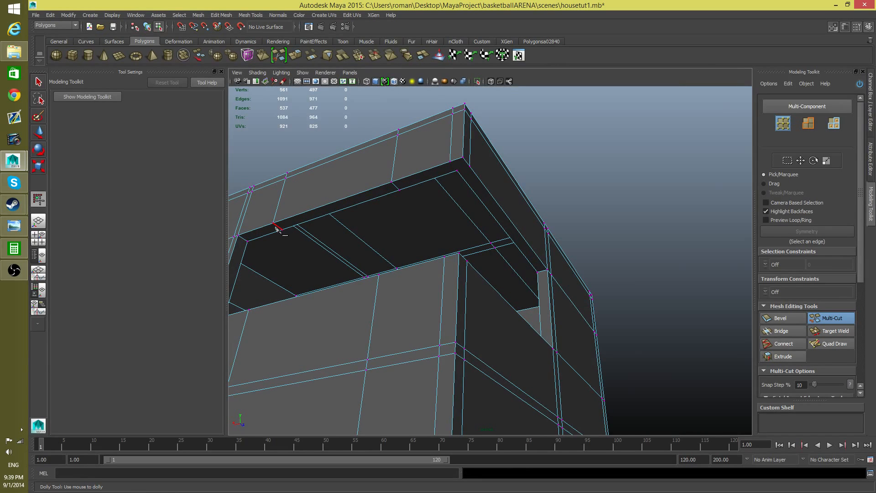
{"action": "left_click_drag", "start_coordinate": [328, 236], "coordinate": [461, 203], "text": "alt"}
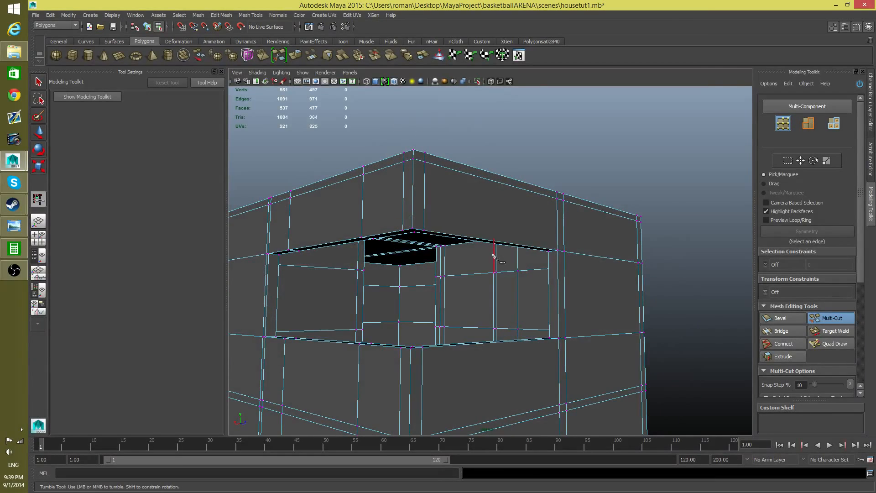
{"action": "left_click_drag", "start_coordinate": [493, 255], "coordinate": [642, 299], "text": "alt"}
{"action": "right_click_drag", "start_coordinate": [641, 298], "coordinate": [371, 282], "text": "alt"}
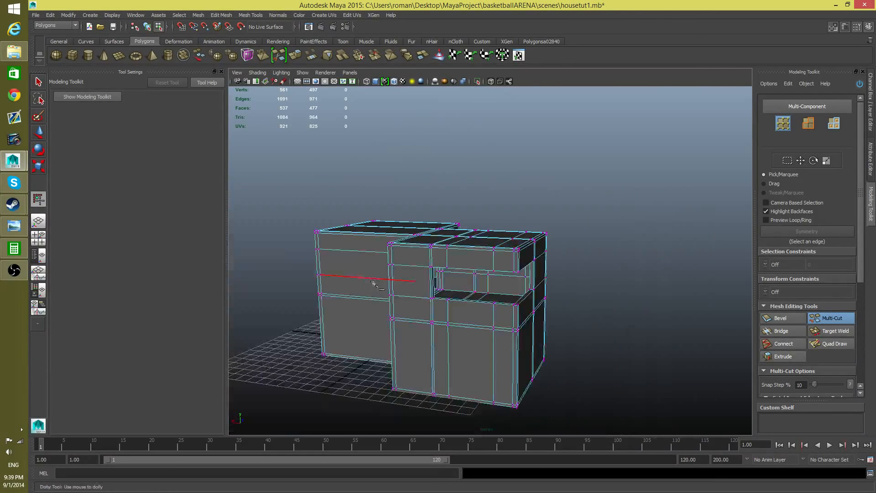
Step: Return to object selection and insert a horizontal edge loop around the house just above the overhang's bottom edge
{"action": "key", "text": "F8"}
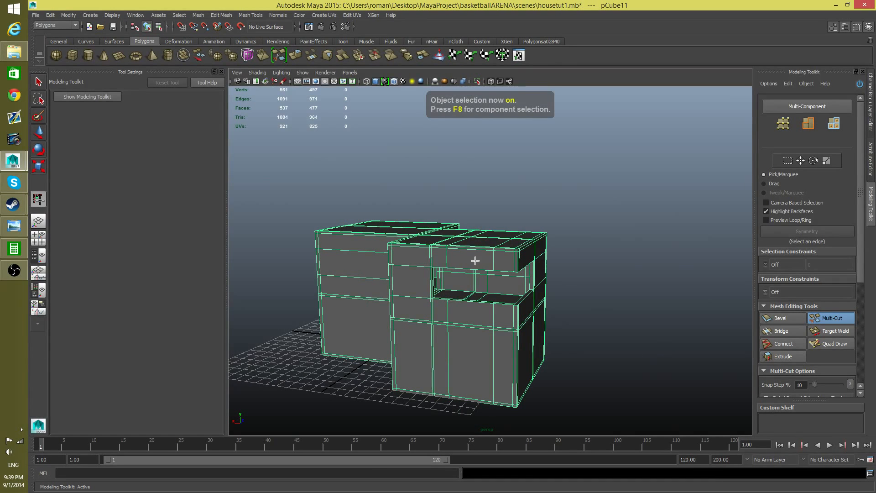
{"action": "right_click_drag", "start_coordinate": [476, 257], "coordinate": [401, 264], "text": "shift"}
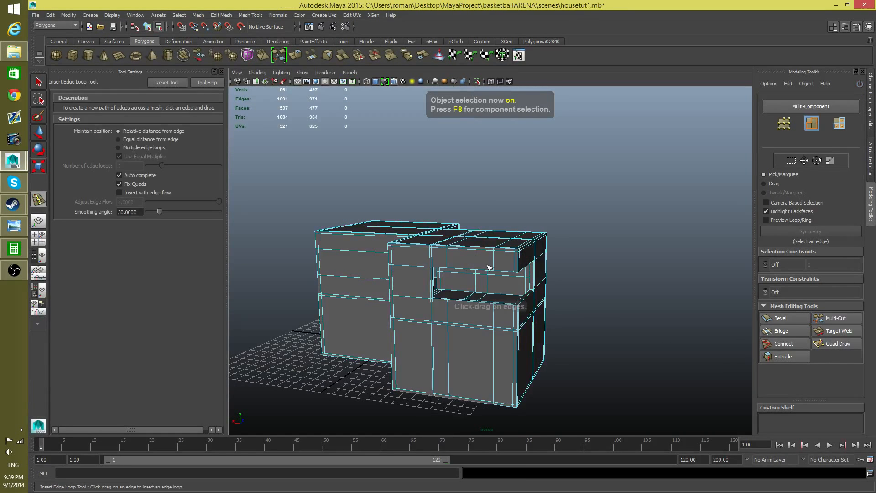
{"action": "left_click_drag", "start_coordinate": [489, 268], "coordinate": [469, 259], "text": "alt"}
{"action": "right_click_drag", "start_coordinate": [470, 258], "coordinate": [591, 303], "text": "alt"}
{"action": "left_click", "coordinate": [514, 272]}
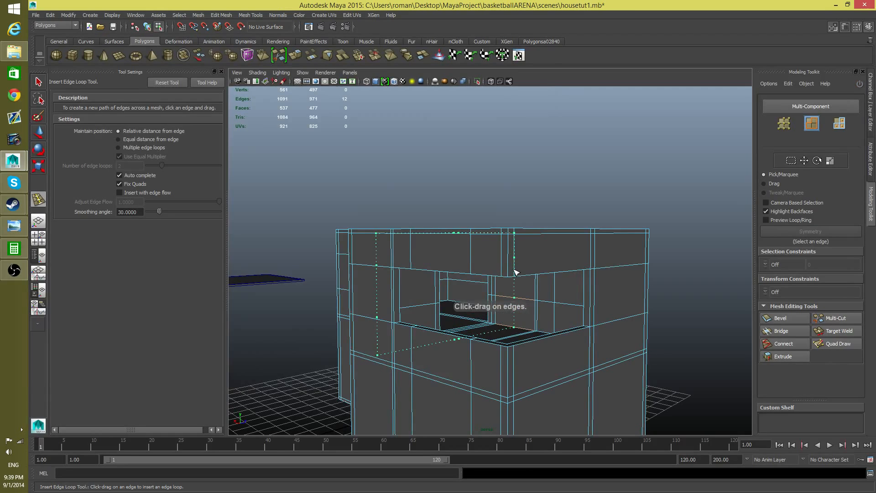
{"action": "left_click_drag", "start_coordinate": [509, 257], "coordinate": [553, 288]}
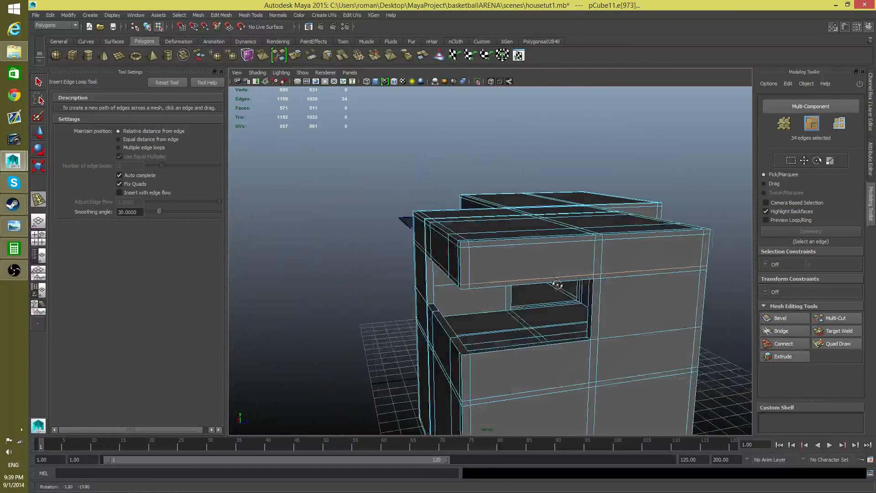
Step: Select the thin border faces along both sides and around the corner of the overhang's bottom edge
{"action": "right_click_drag", "start_coordinate": [530, 264], "coordinate": [533, 285]}
{"action": "key", "text": "q"}
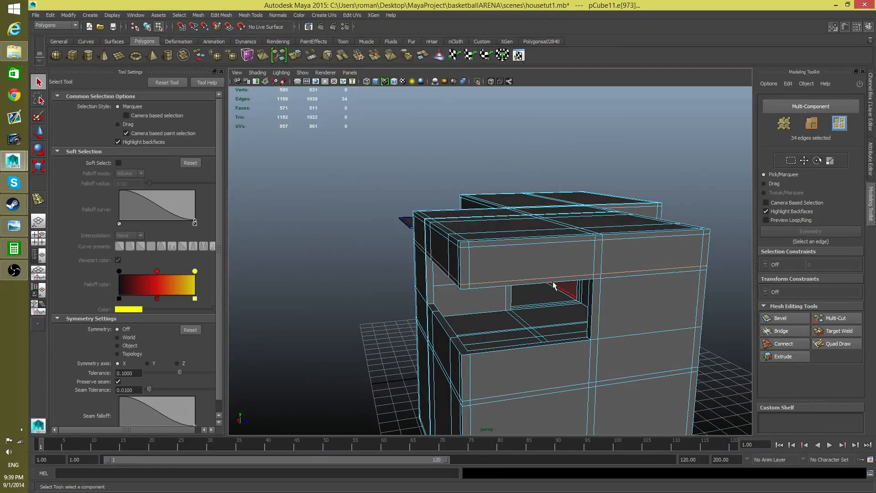
{"action": "left_click", "coordinate": [566, 283]}
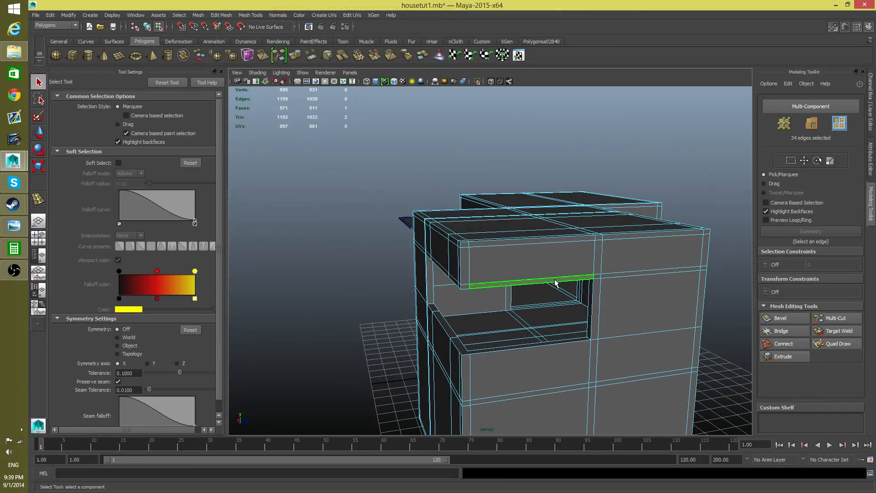
{"action": "left_click", "coordinate": [595, 277], "text": "shift"}
{"action": "left_click_drag", "start_coordinate": [502, 292], "coordinate": [424, 301], "text": "alt"}
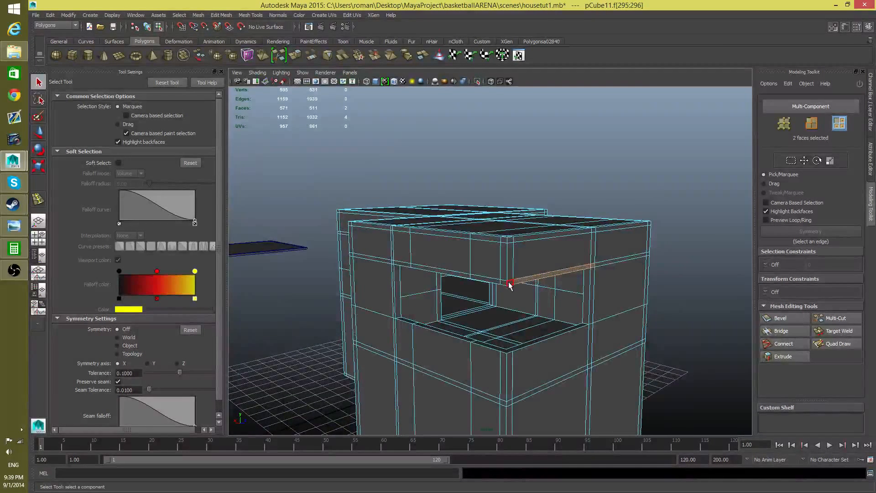
{"action": "left_click_drag", "start_coordinate": [508, 296], "coordinate": [503, 298], "text": "alt"}
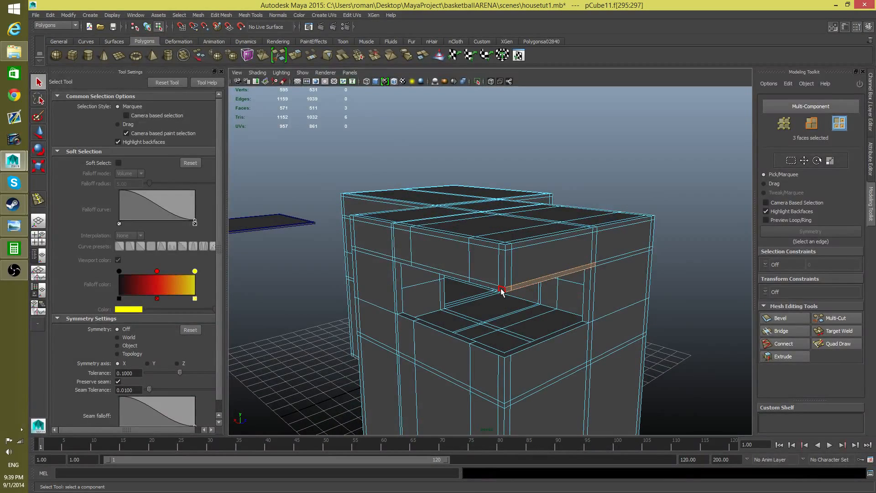
{"action": "left_click", "coordinate": [491, 288], "text": "shift"}
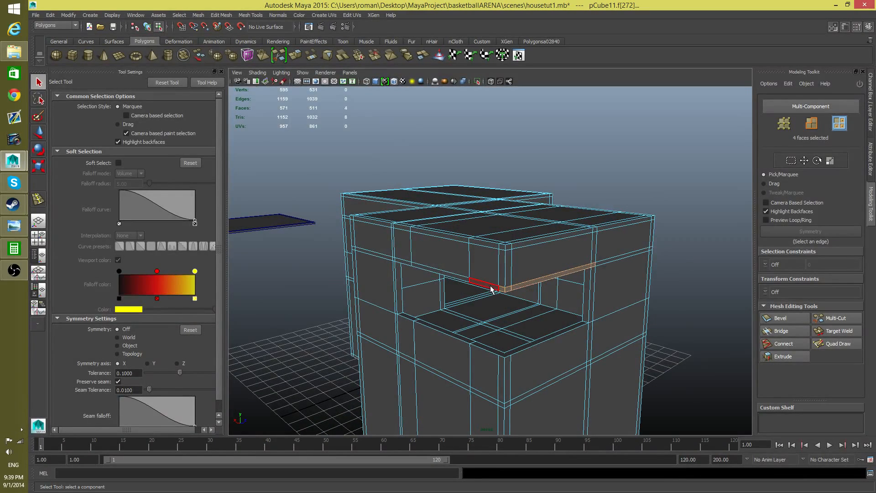
{"action": "left_click", "coordinate": [403, 263], "text": "shift"}
{"action": "left_click_drag", "start_coordinate": [495, 306], "coordinate": [504, 324], "text": "alt"}
Step: Extrude the selected border faces outward into a projecting ledge around the overhang and return to object selection
{"action": "key", "text": "ctrl+e"}
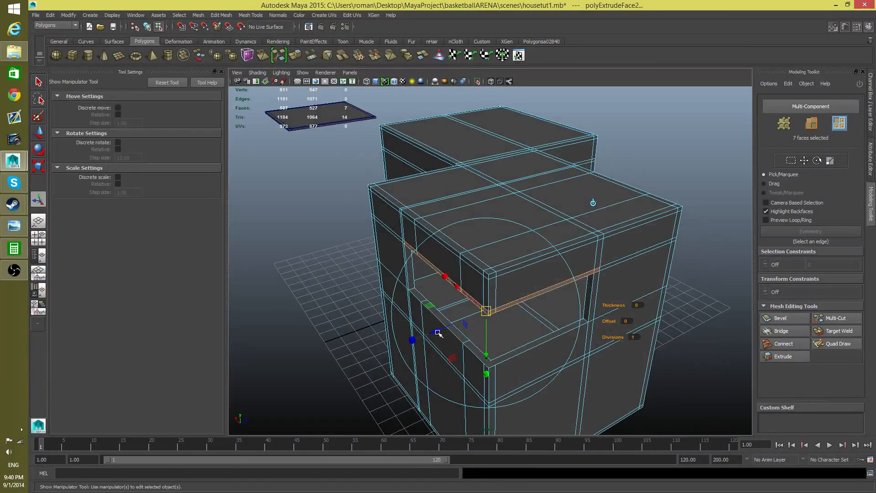
{"action": "mouse_move", "coordinate": [435, 331]}
{"action": "left_mouse_down"}
{"action": "mouse_move", "coordinate": [422, 343]}
{"action": "mouse_move", "coordinate": [524, 319]}
{"action": "mouse_move", "coordinate": [515, 332]}
{"action": "mouse_move", "coordinate": [471, 327]}
{"action": "mouse_move", "coordinate": [436, 349]}
{"action": "mouse_move", "coordinate": [392, 352]}
{"action": "mouse_move", "coordinate": [436, 325]}
{"action": "left_mouse_up"}
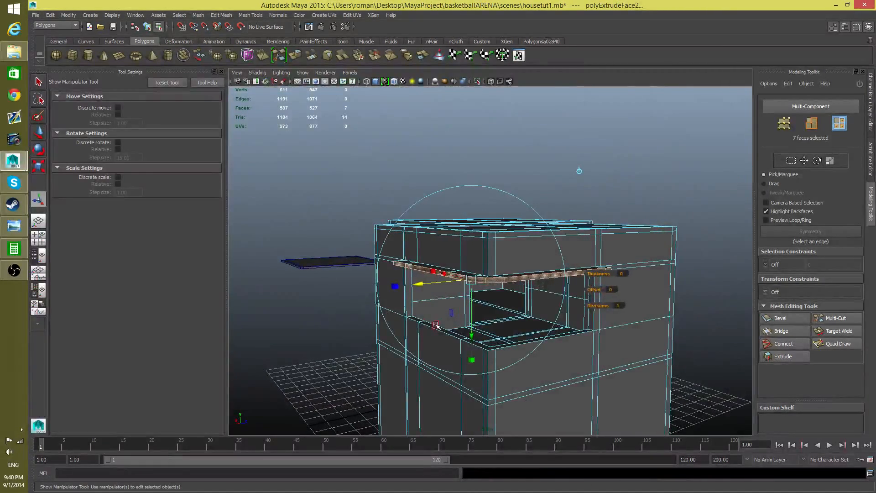
{"action": "key", "text": "F8"}
Step: Delete the outer side-wall face between the vertical loops and the matching inner face to cut a window opening
{"action": "left_click_drag", "start_coordinate": [557, 351], "coordinate": [518, 346], "text": "alt"}
{"action": "middle_click_drag", "start_coordinate": [518, 345], "coordinate": [424, 295], "text": "alt"}
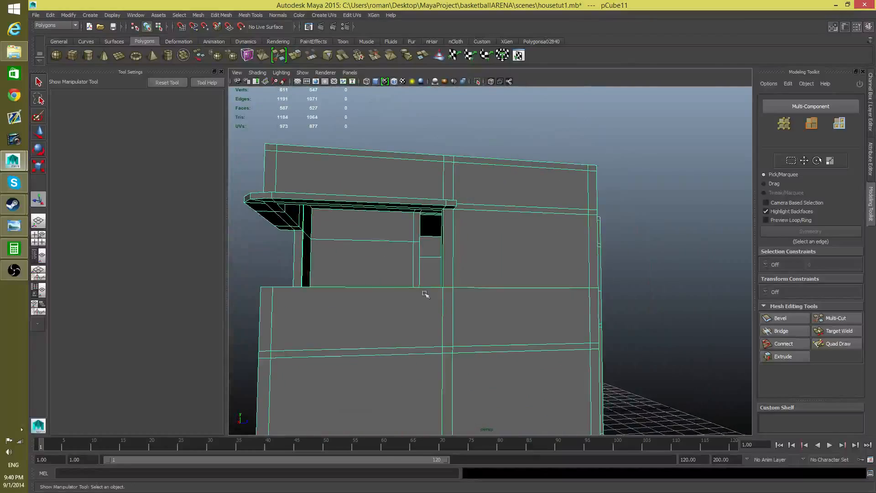
{"action": "left_click_drag", "start_coordinate": [425, 295], "coordinate": [425, 346], "text": "alt"}
{"action": "middle_click_drag", "start_coordinate": [424, 346], "coordinate": [452, 336], "text": "alt"}
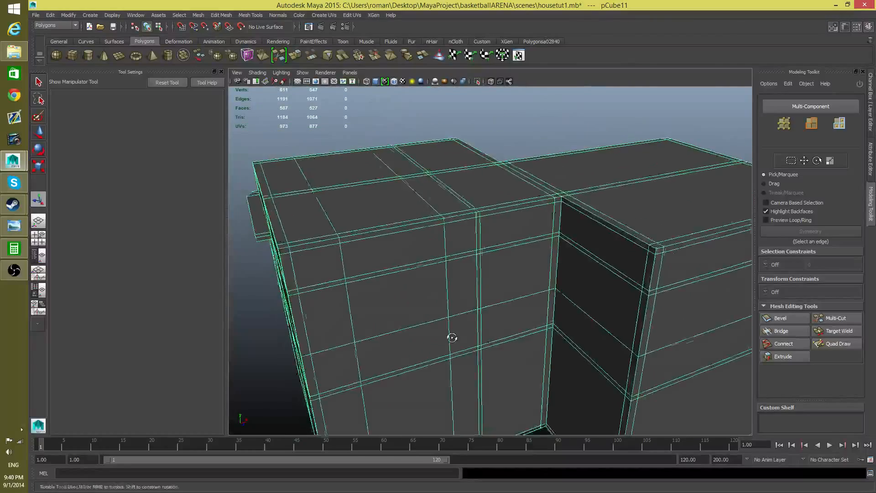
{"action": "left_click_drag", "start_coordinate": [452, 336], "coordinate": [399, 274], "text": "alt"}
{"action": "right_click_drag", "start_coordinate": [399, 274], "coordinate": [405, 292]}
{"action": "left_click", "coordinate": [404, 293]}
{"action": "left_click_drag", "start_coordinate": [400, 303], "coordinate": [470, 335], "text": "alt"}
{"action": "left_click", "coordinate": [598, 278], "text": "shift"}
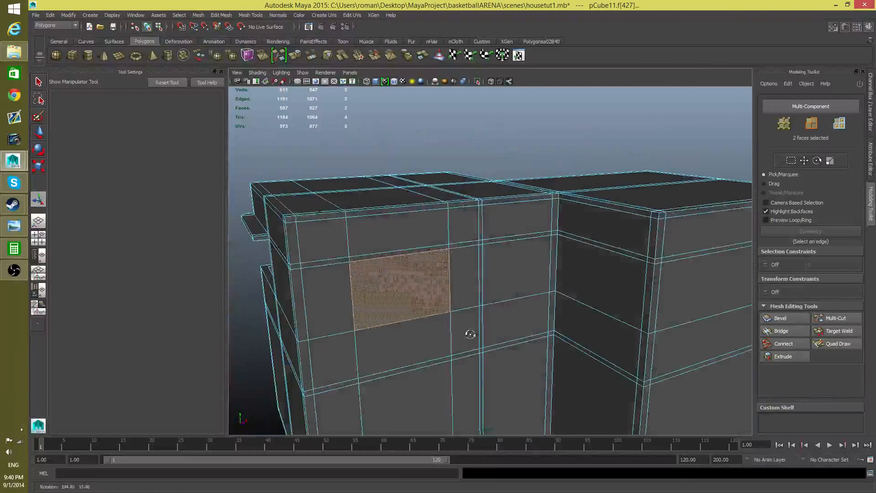
{"action": "key", "text": "Delete"}
Step: Select the four border edges of the window opening on the inner wall
{"action": "left_click_drag", "start_coordinate": [416, 307], "coordinate": [522, 249], "text": "alt"}
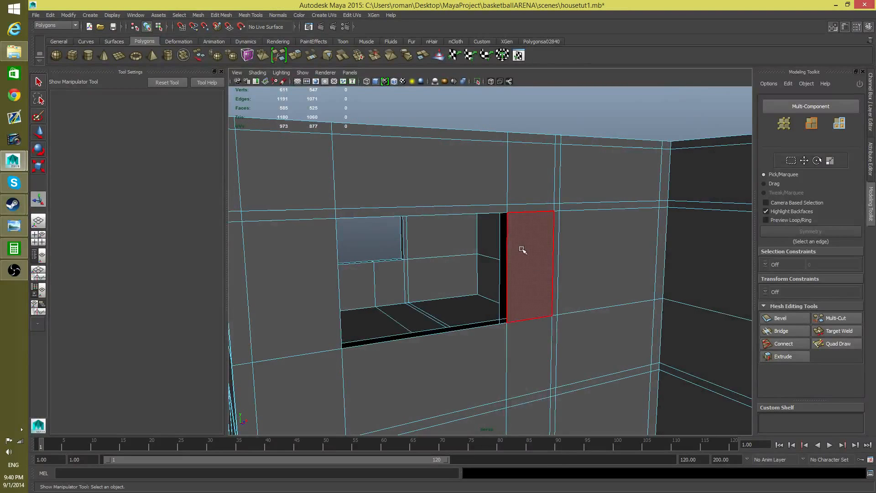
{"action": "right_click_drag", "start_coordinate": [522, 233], "coordinate": [510, 233]}
{"action": "left_click", "coordinate": [507, 238]}
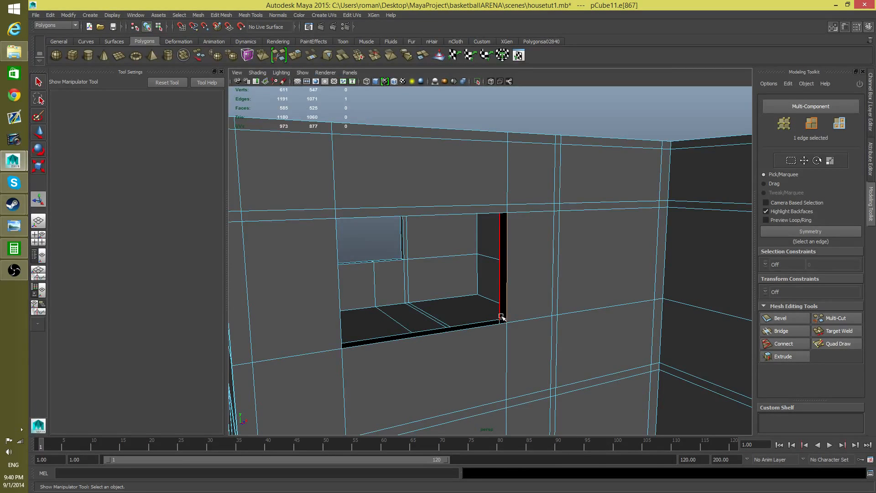
{"action": "left_click_drag", "start_coordinate": [501, 316], "coordinate": [509, 219], "text": "alt"}
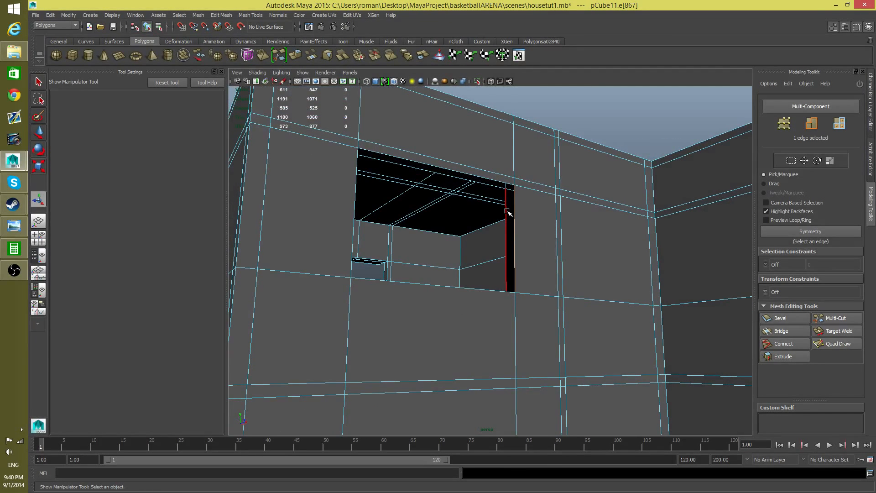
{"action": "double_click", "coordinate": [506, 211]}
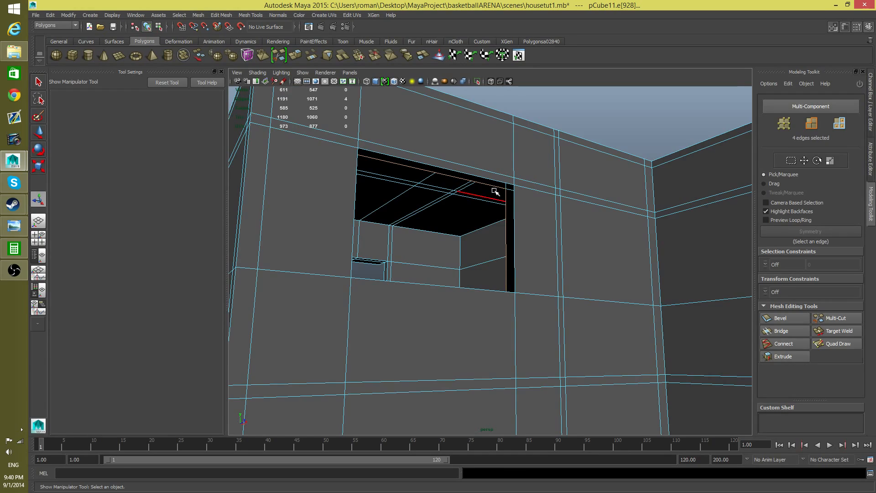
{"action": "left_click_drag", "start_coordinate": [495, 192], "coordinate": [426, 239], "text": "alt"}
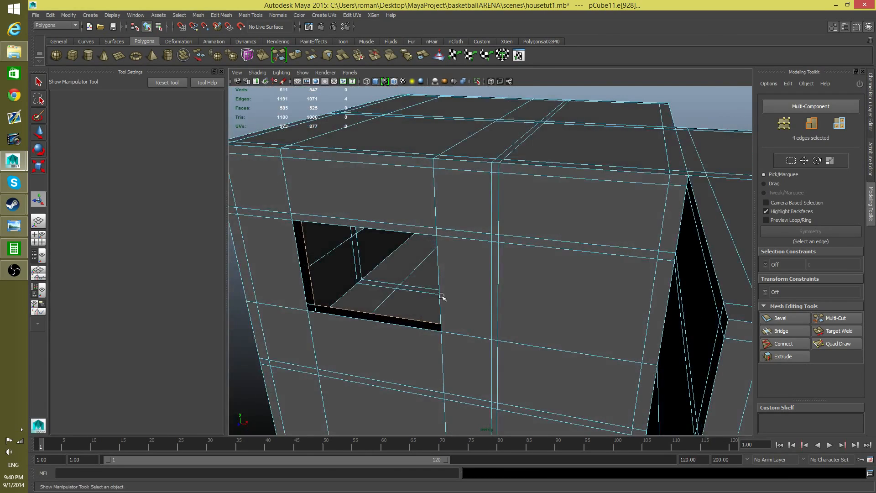
{"action": "left_click_drag", "start_coordinate": [441, 297], "coordinate": [524, 273], "text": "alt"}
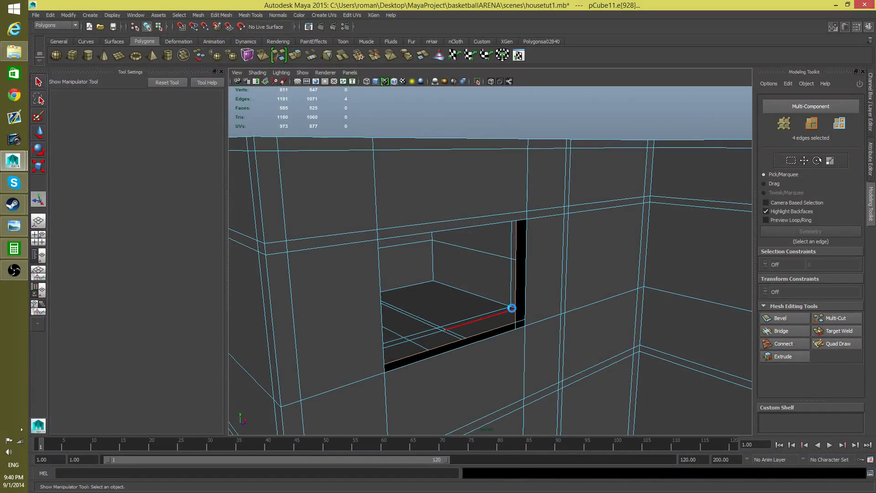
Step: Extrude the inner opening's border edges and move them through the wall until they project slightly beyond its outer face
{"action": "key", "text": "ctrl+e"}
{"action": "key", "text": "w"}
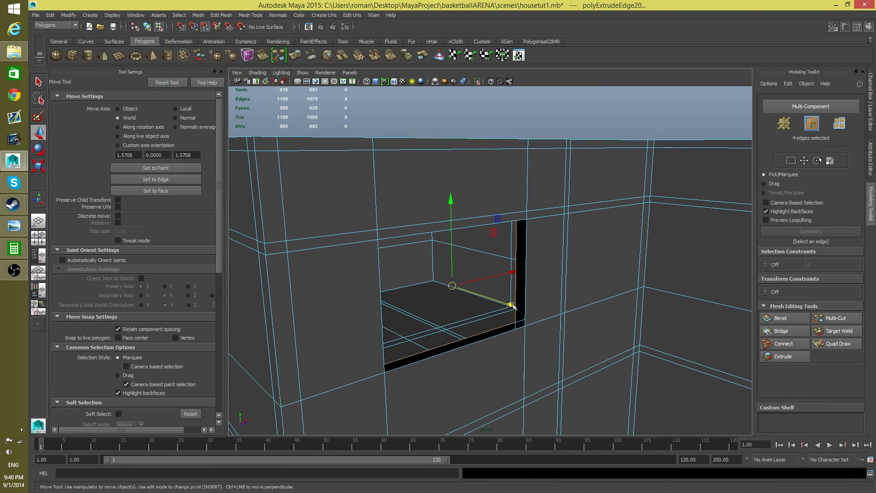
{"action": "left_click_drag", "start_coordinate": [512, 305], "coordinate": [573, 331]}
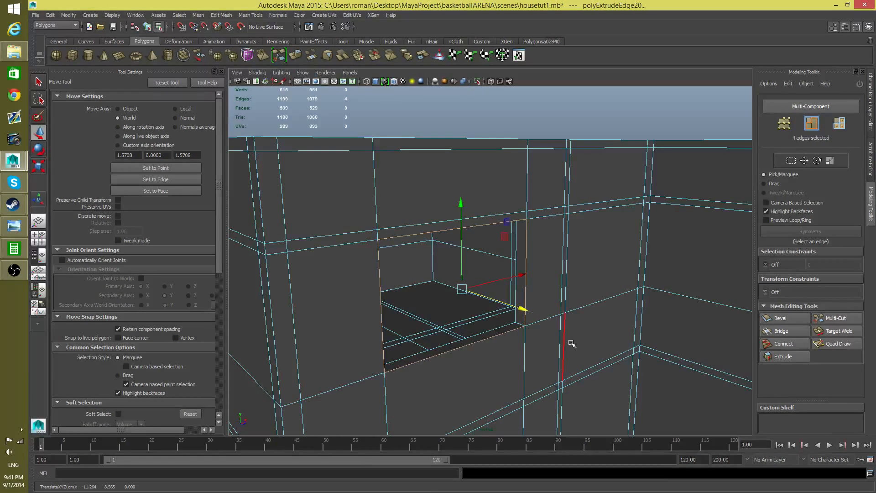
{"action": "left_click_drag", "start_coordinate": [523, 309], "coordinate": [539, 318]}
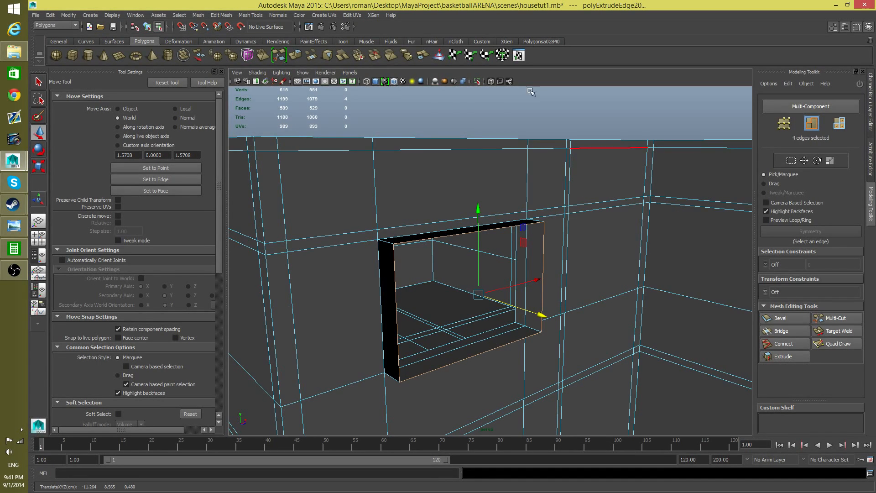
Step: Try to target-weld a vertical edge of the extruded frame to the outer wall's opening, and undo the weld
{"action": "left_click", "coordinate": [830, 334]}
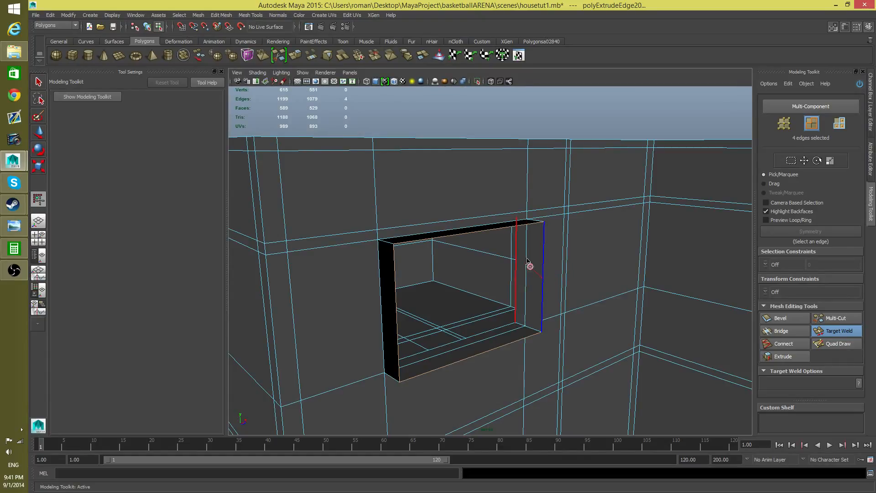
{"action": "left_click_drag", "start_coordinate": [524, 220], "coordinate": [544, 282]}
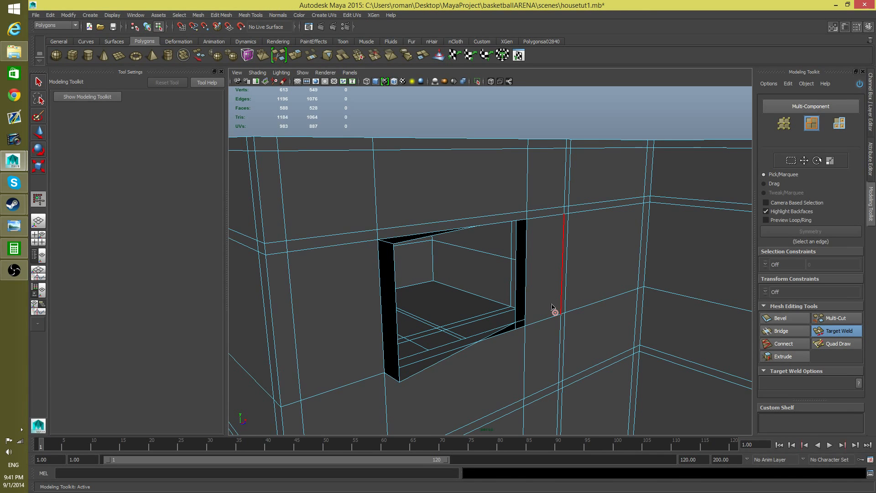
{"action": "key", "text": "ctrl+z"}
{"action": "key", "text": "alt+space"}
{"action": "key", "text": "Escape"}
Step: Target-weld the projecting frame's edges and corners to the outer wall's window opening, then return to object selection
{"action": "left_click_drag", "start_coordinate": [521, 334], "coordinate": [530, 329], "text": "alt"}
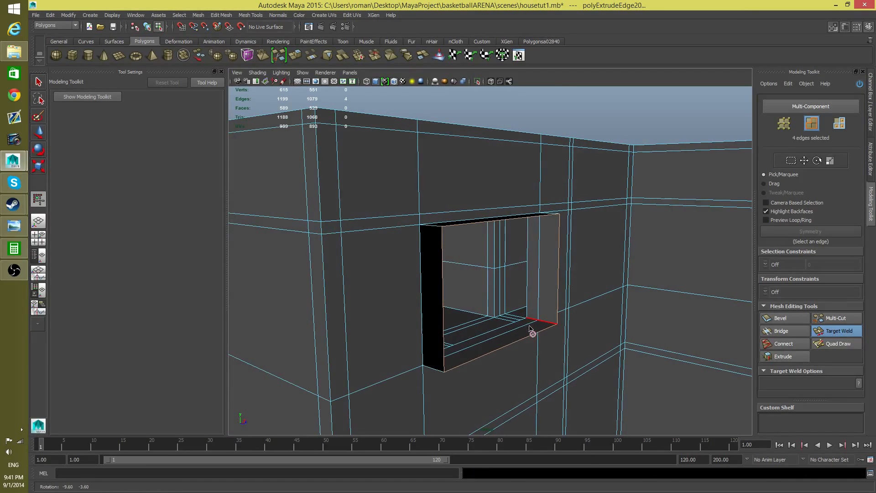
{"action": "left_click_drag", "start_coordinate": [445, 324], "coordinate": [423, 325]}
{"action": "left_click_drag", "start_coordinate": [446, 391], "coordinate": [419, 402], "text": "alt"}
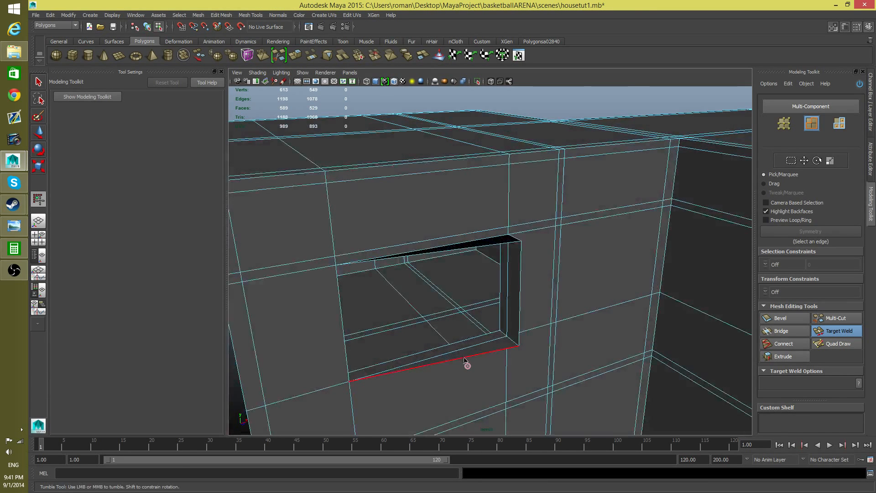
{"action": "left_click_drag", "start_coordinate": [465, 358], "coordinate": [482, 357]}
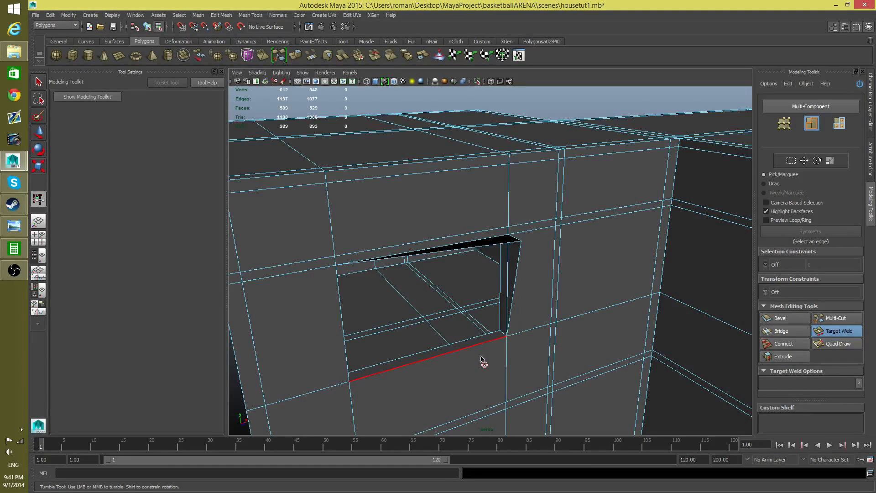
{"action": "left_click_drag", "start_coordinate": [516, 297], "coordinate": [507, 282]}
{"action": "key", "text": "ctrl+z"}
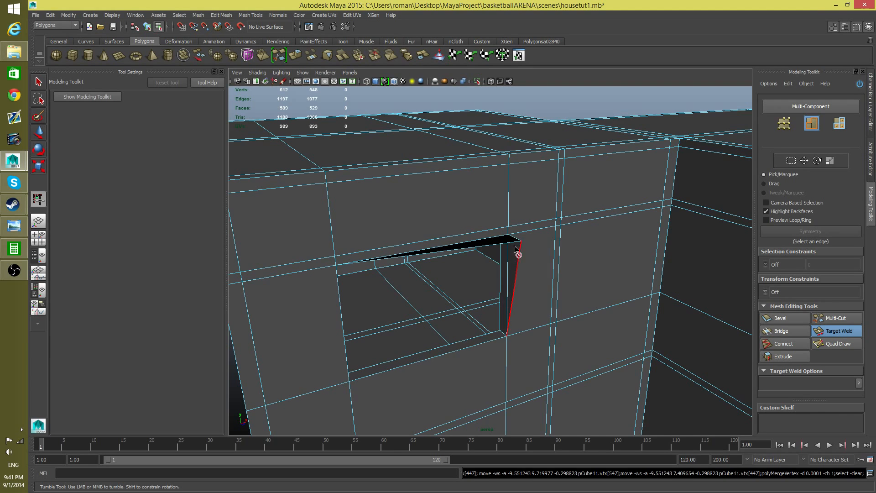
{"action": "left_click_drag", "start_coordinate": [503, 244], "coordinate": [501, 243]}
{"action": "mouse_move", "coordinate": [518, 278]}
{"action": "left_mouse_down", "text": "alt"}
{"action": "mouse_move", "coordinate": [554, 272]}
{"action": "mouse_move", "coordinate": [553, 255]}
{"action": "mouse_move", "coordinate": [442, 276]}
{"action": "mouse_move", "coordinate": [502, 284]}
{"action": "left_mouse_up", "text": "alt"}
{"action": "left_click_drag", "start_coordinate": [499, 342], "coordinate": [543, 371], "text": "alt"}
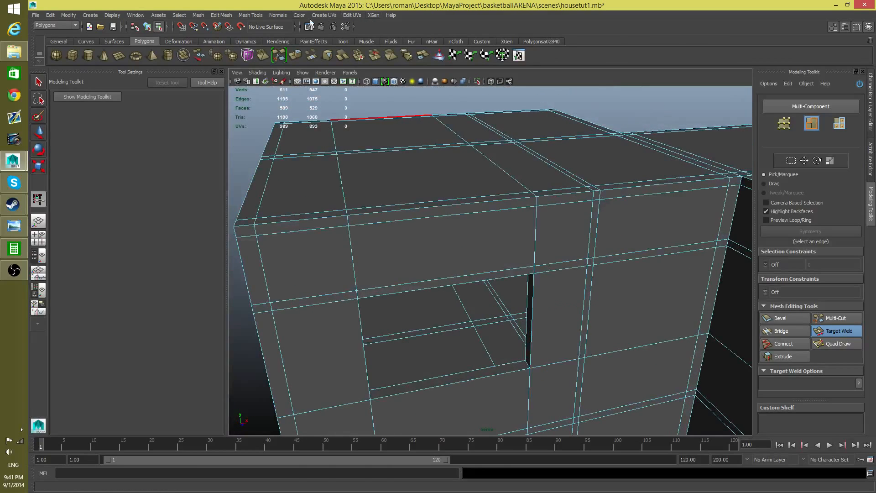
{"action": "key", "text": "F8"}
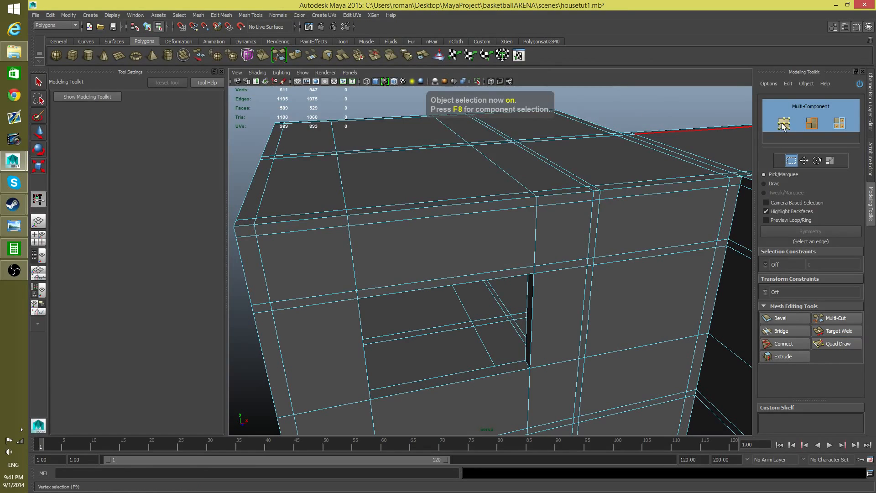
{"action": "left_click", "coordinate": [255, 15]}
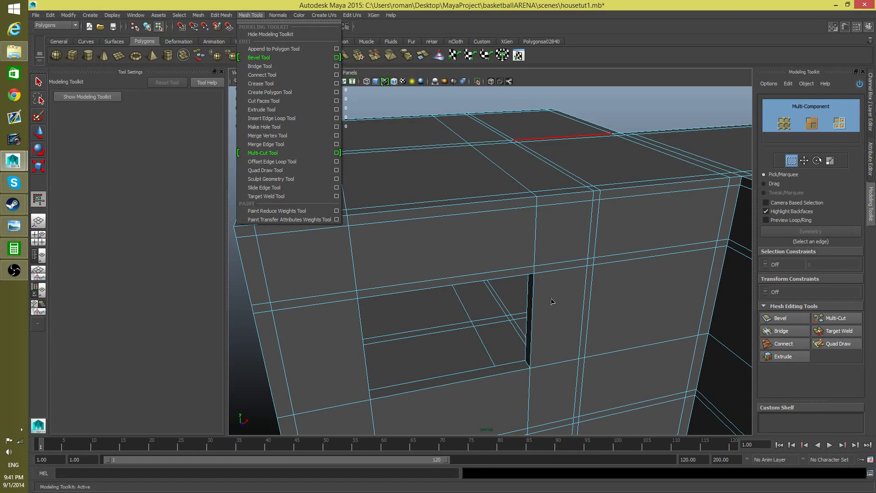
{"action": "scroll", "coordinate": [447, 301], "scroll_direction": "down", "scroll_amount": 3}
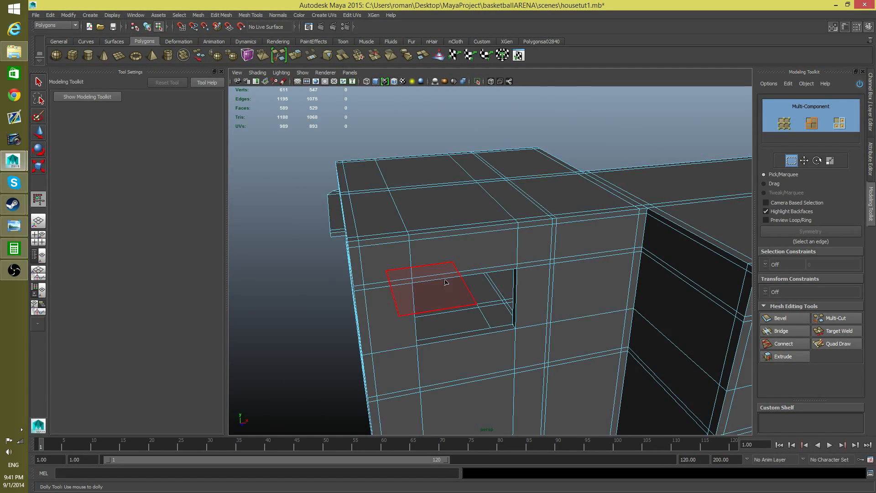
{"action": "left_click_drag", "start_coordinate": [541, 279], "coordinate": [519, 280], "text": "alt"}
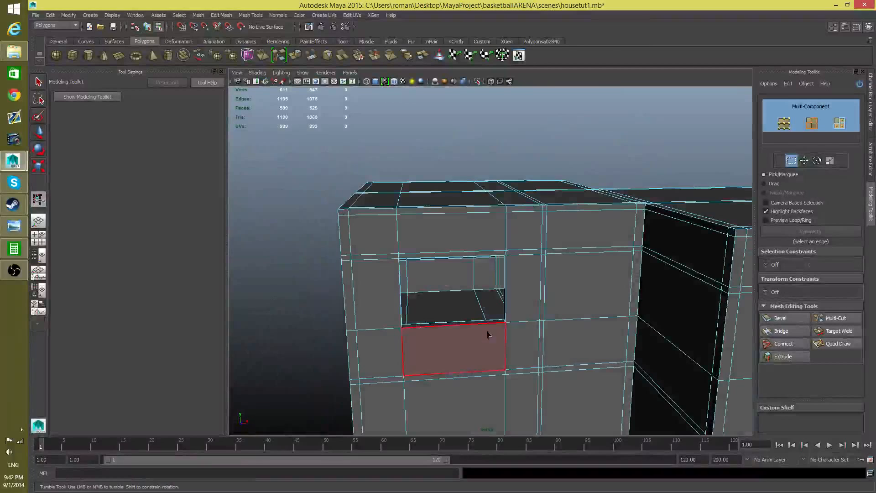
{"action": "left_click_drag", "start_coordinate": [480, 336], "coordinate": [480, 337], "text": "alt"}
Step: Insert a horizontal edge loop around the house just below the window opening
{"action": "key", "text": "F8"}
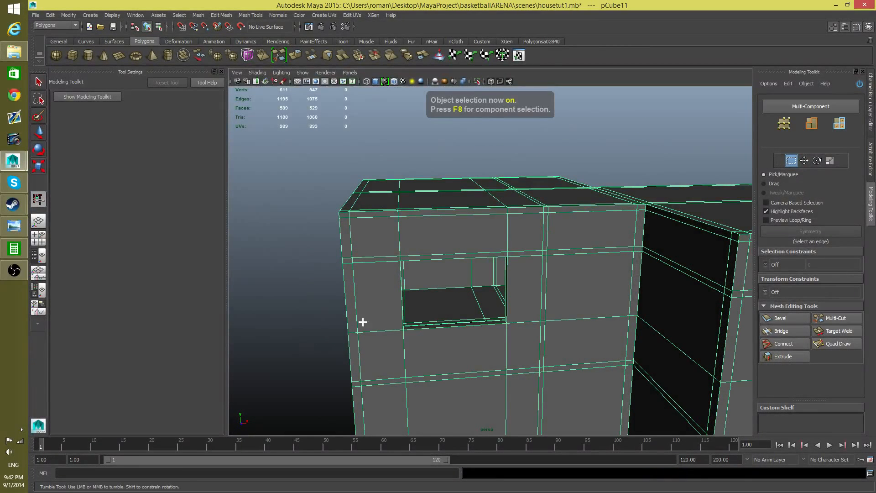
{"action": "right_click", "coordinate": [415, 330], "text": "shift"}
{"action": "mouse_move", "coordinate": [412, 343]}
{"action": "right_mouse_down", "text": "shift"}
{"action": "mouse_move", "coordinate": [374, 332]}
{"action": "mouse_move", "coordinate": [416, 332]}
{"action": "mouse_move", "coordinate": [421, 340]}
{"action": "mouse_move", "coordinate": [411, 333]}
{"action": "right_mouse_up", "text": "shift"}
{"action": "key", "text": "F8"}
{"action": "key", "text": "F8"}
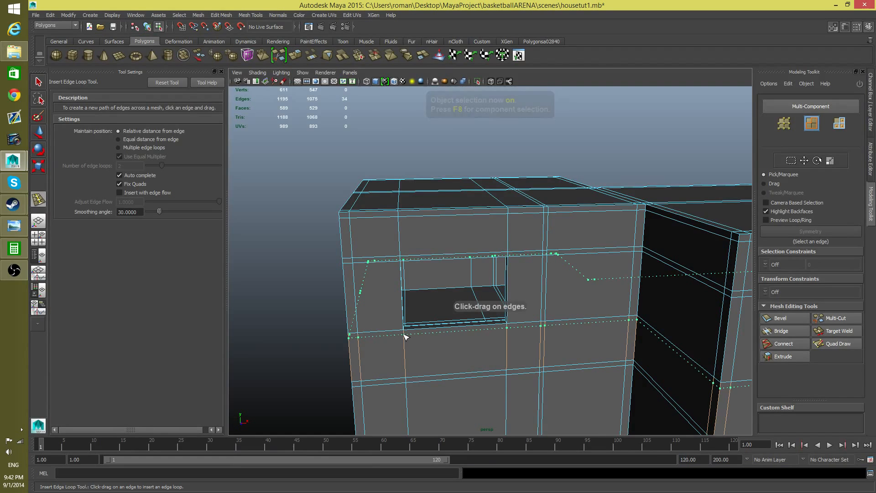
{"action": "left_click_drag", "start_coordinate": [406, 340], "coordinate": [405, 339]}
Step: Select the thin wall face directly beneath the window opening
{"action": "middle_click_drag", "start_coordinate": [429, 362], "coordinate": [433, 340], "text": "alt"}
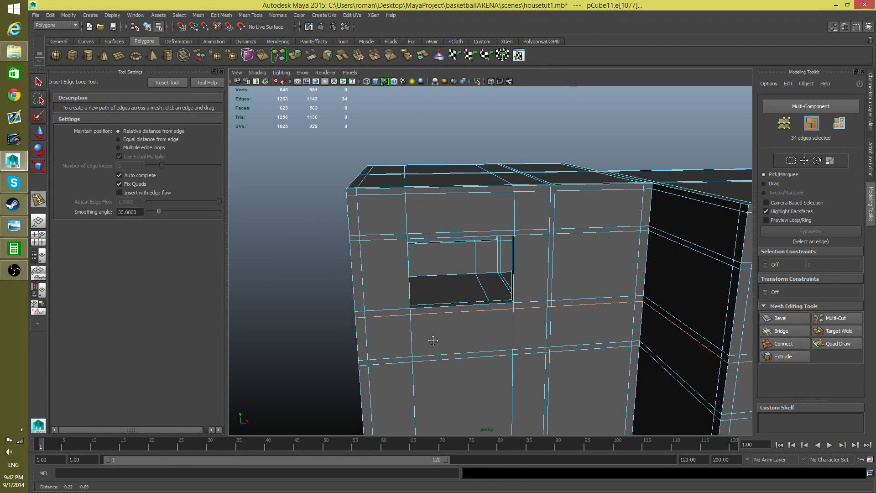
{"action": "left_click_drag", "start_coordinate": [434, 344], "coordinate": [496, 314], "text": "alt"}
{"action": "right_click_drag", "start_coordinate": [494, 276], "coordinate": [500, 307]}
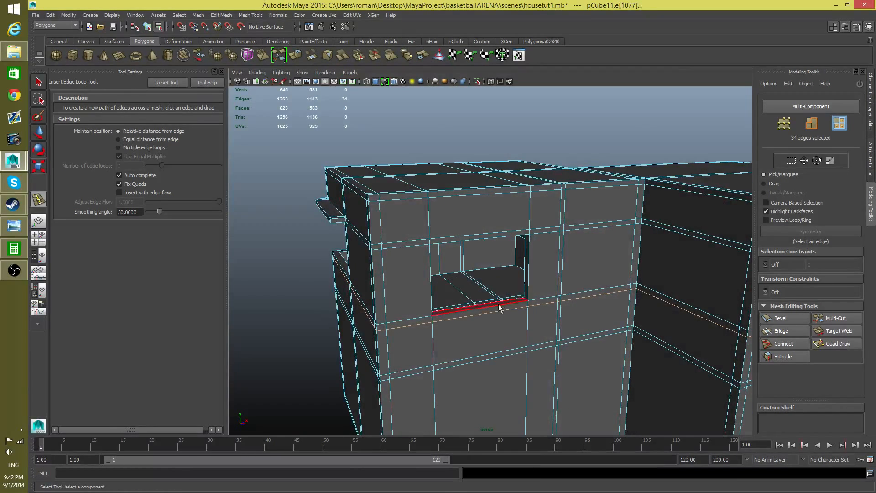
{"action": "left_click", "coordinate": [499, 310]}
{"action": "left_click_drag", "start_coordinate": [528, 342], "coordinate": [553, 341], "text": "alt"}
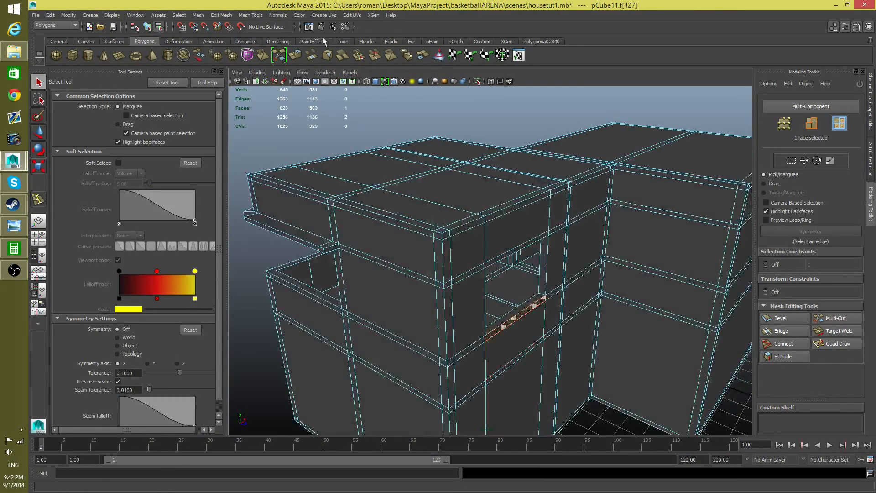
Step: Extrude the thin face beneath the window opening outward to form a sill, and return to object selection
{"action": "key", "text": "ctrl+e"}
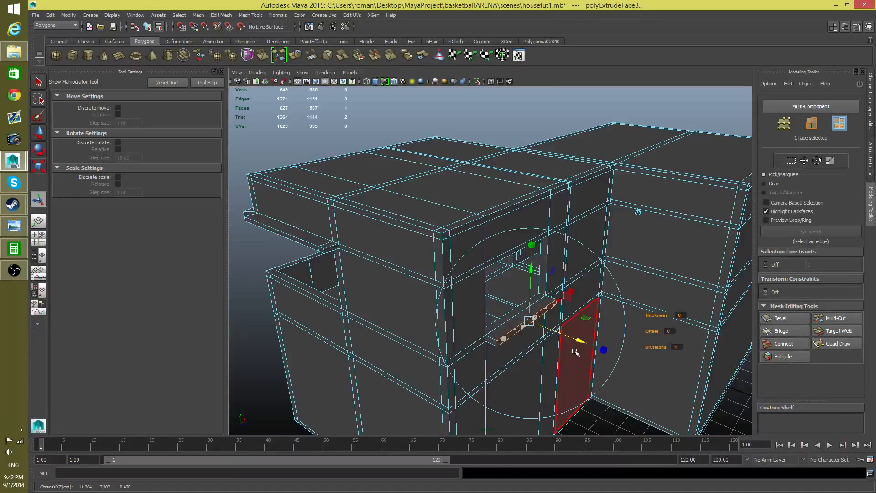
{"action": "key", "text": "F8"}
{"action": "left_click_drag", "start_coordinate": [577, 352], "coordinate": [420, 365], "text": "alt"}
{"action": "right_click_drag", "start_coordinate": [532, 342], "coordinate": [421, 330], "text": "alt"}
{"action": "middle_click_drag", "start_coordinate": [404, 334], "coordinate": [431, 282], "text": "alt"}
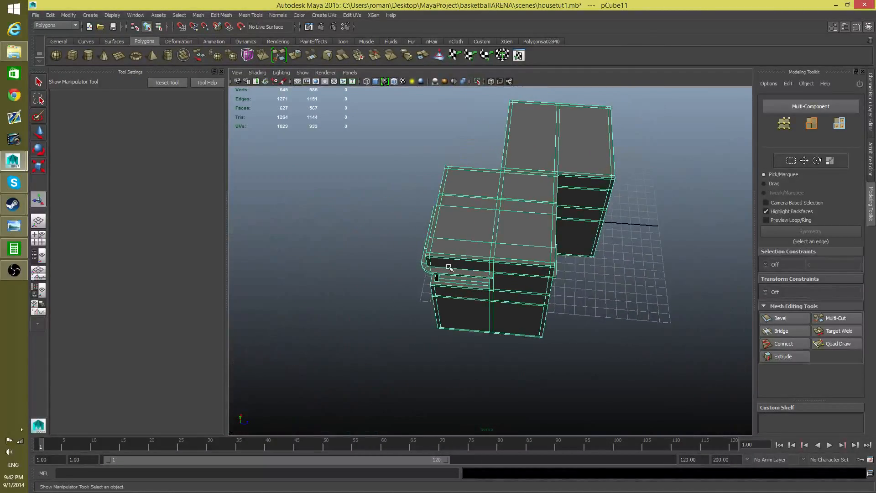
Step: Select all vertices of the rear wing's end wall and move them outward to lengthen the wing
{"action": "left_click_drag", "start_coordinate": [449, 267], "coordinate": [539, 239], "text": "alt"}
{"action": "left_click_drag", "start_coordinate": [454, 227], "coordinate": [516, 250], "text": "alt"}
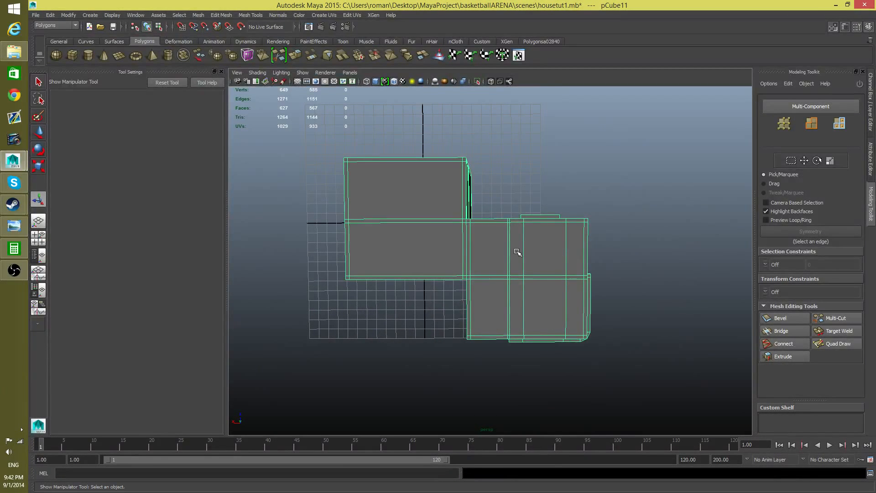
{"action": "right_click_drag", "start_coordinate": [510, 252], "coordinate": [508, 282]}
{"action": "middle_click_drag", "start_coordinate": [503, 285], "coordinate": [501, 306], "text": "alt"}
{"action": "middle_click_drag", "start_coordinate": [429, 318], "coordinate": [459, 319], "text": "alt"}
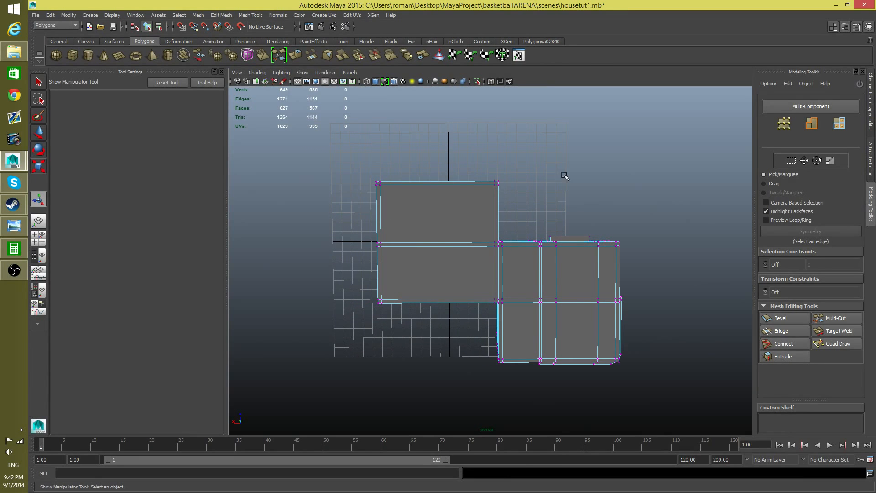
{"action": "mouse_move", "coordinate": [539, 285]}
{"action": "middle_mouse_down", "text": "alt"}
{"action": "mouse_move", "coordinate": [524, 275]}
{"action": "mouse_move", "coordinate": [538, 271]}
{"action": "middle_mouse_up", "text": "alt"}
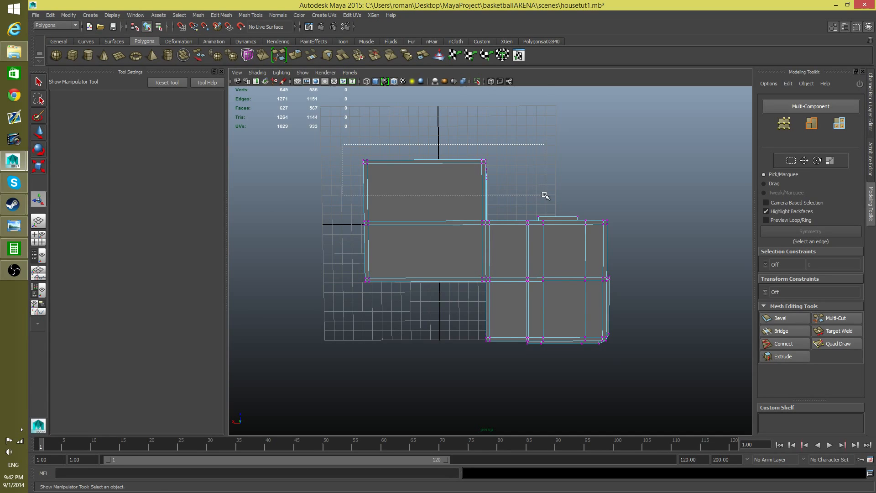
{"action": "left_click_drag", "start_coordinate": [549, 200], "coordinate": [550, 201]}
{"action": "left_click_drag", "start_coordinate": [550, 207], "coordinate": [429, 173], "text": "alt"}
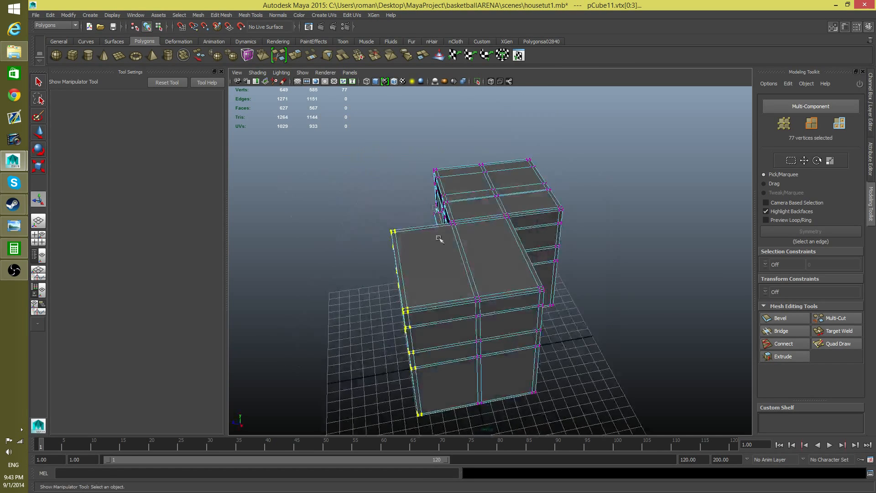
{"action": "middle_click_drag", "start_coordinate": [457, 286], "coordinate": [530, 256], "text": "alt"}
{"action": "key", "text": "w"}
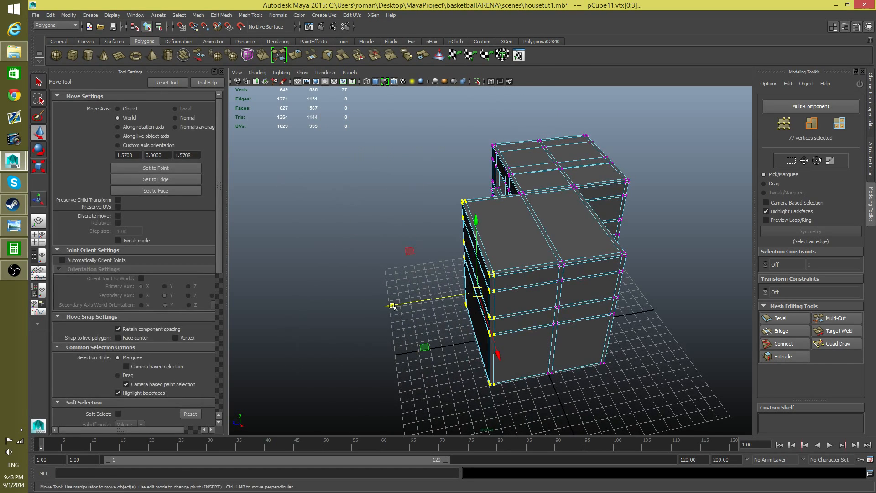
{"action": "left_click_drag", "start_coordinate": [373, 315], "coordinate": [554, 313]}
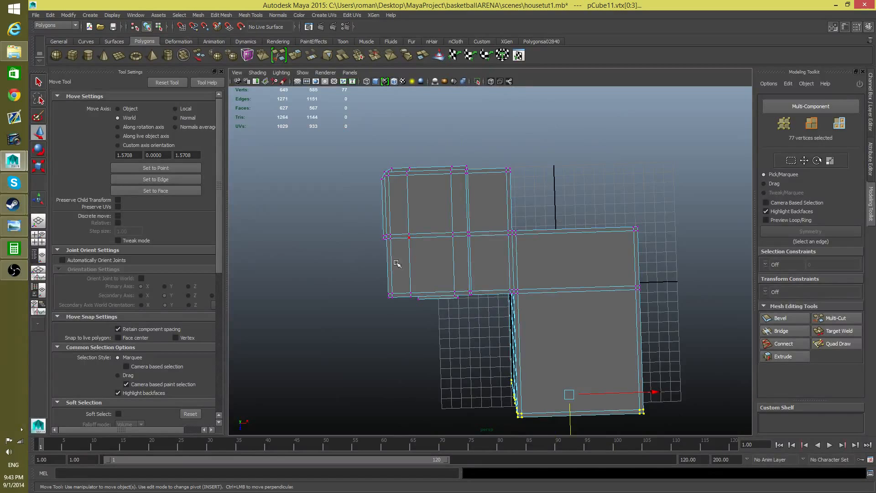
Step: Move the house's middle vertex rows and the overhang side's outer-wall vertices outward, and return to object selection
{"action": "left_click_drag", "start_coordinate": [672, 266], "coordinate": [629, 303]}
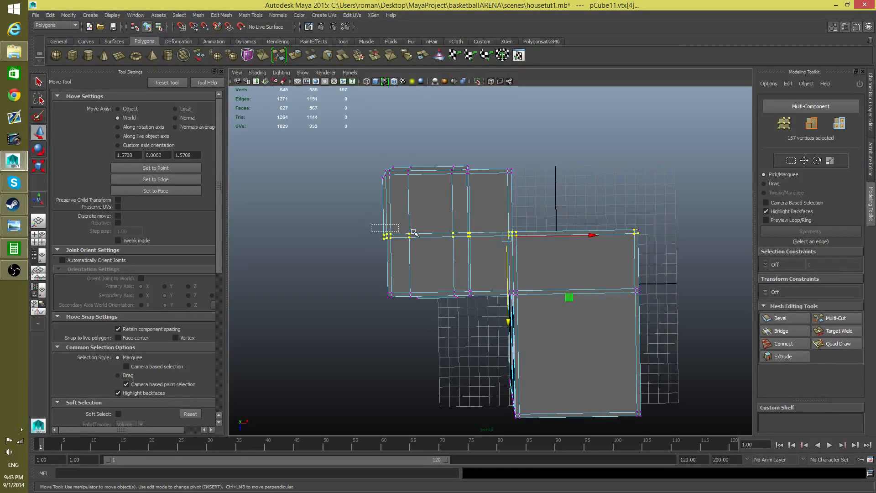
{"action": "left_click_drag", "start_coordinate": [688, 251], "coordinate": [541, 250]}
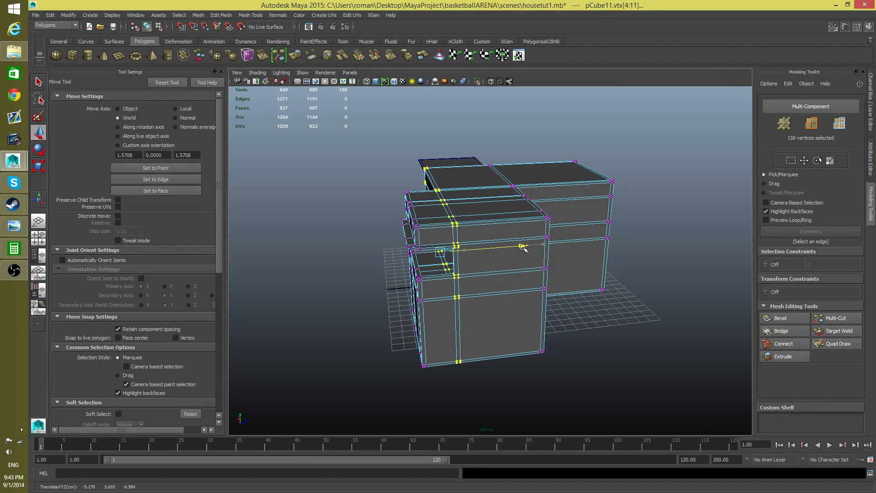
{"action": "left_click_drag", "start_coordinate": [523, 247], "coordinate": [601, 301], "text": "alt"}
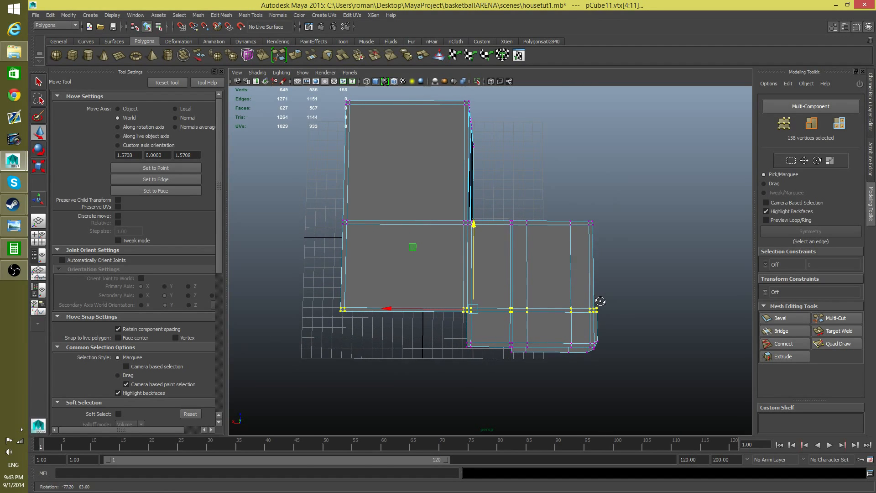
{"action": "left_click_drag", "start_coordinate": [642, 392], "coordinate": [642, 392], "text": "ctrl"}
{"action": "left_click_drag", "start_coordinate": [552, 389], "coordinate": [533, 231], "text": "alt"}
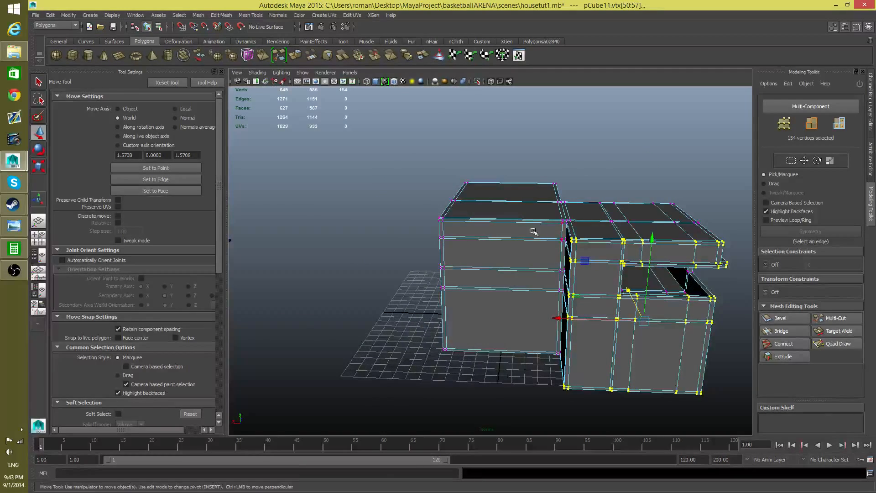
{"action": "key", "text": "F8"}
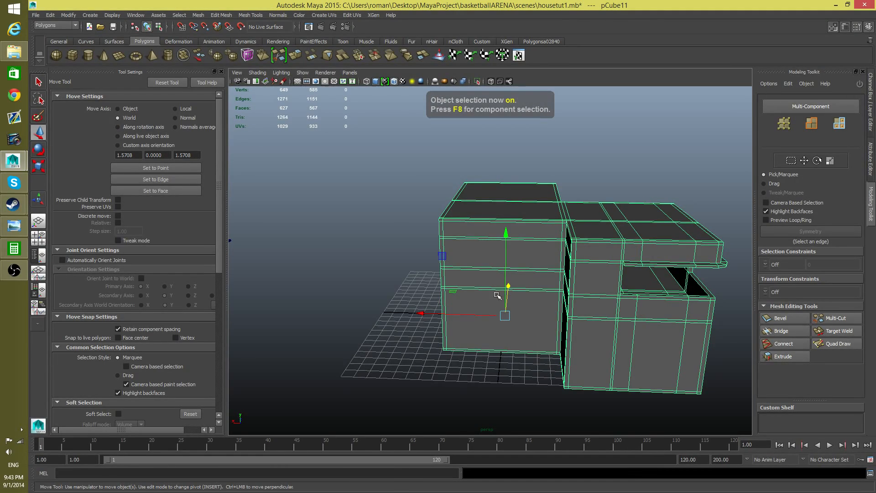
Step: Select the thin roof border faces above the side window and along the adjoining inner edge of the lengthened wing
{"action": "left_click_drag", "start_coordinate": [497, 296], "coordinate": [401, 306], "text": "alt"}
{"action": "right_click_drag", "start_coordinate": [465, 273], "coordinate": [469, 299]}
{"action": "right_click_drag", "start_coordinate": [540, 329], "coordinate": [559, 353], "text": "alt"}
{"action": "left_click", "coordinate": [557, 352]}
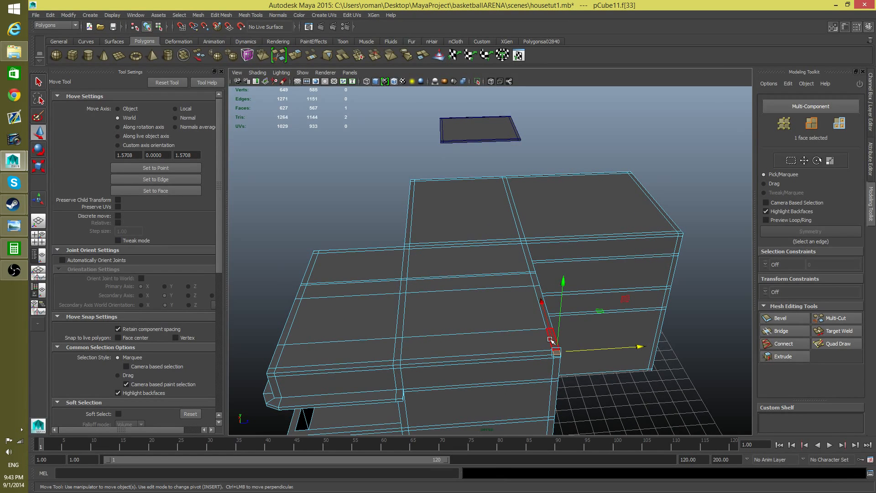
{"action": "left_click", "coordinate": [543, 321], "text": "shift"}
{"action": "left_click_drag", "start_coordinate": [561, 336], "coordinate": [403, 279], "text": "alt"}
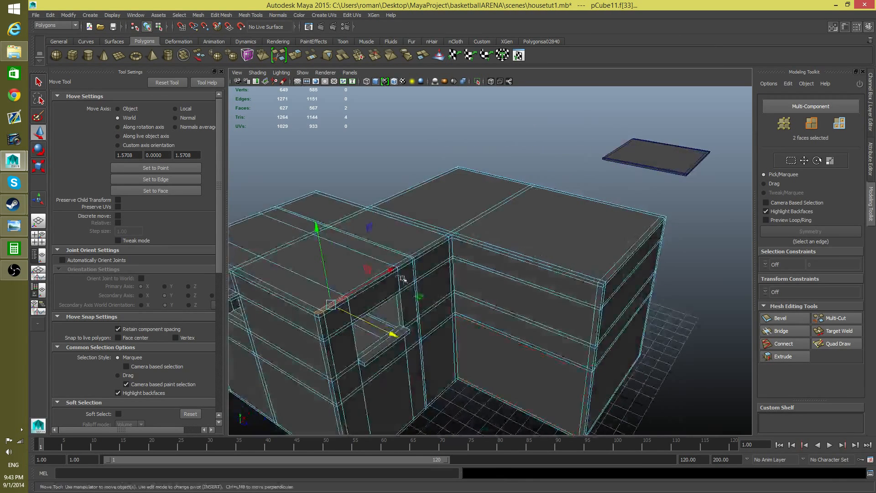
{"action": "key", "text": "q"}
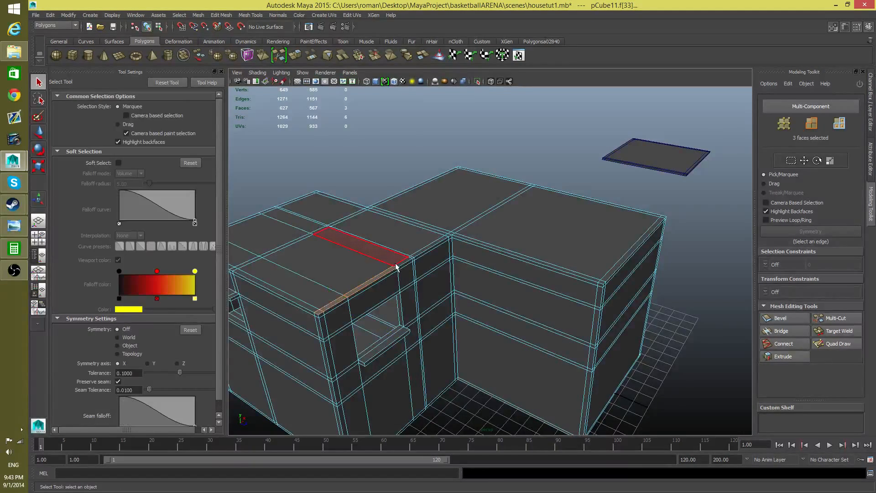
{"action": "scroll", "coordinate": [421, 268], "scroll_direction": "up", "scroll_amount": 5}
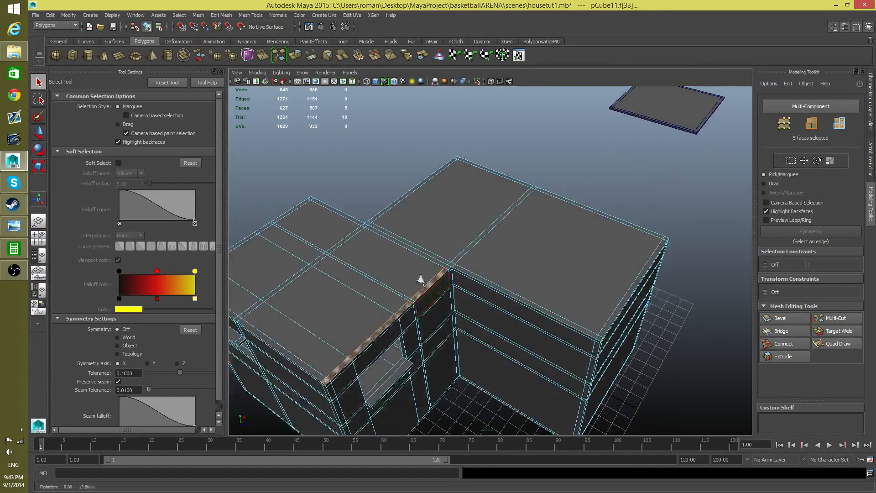
{"action": "double_click", "coordinate": [445, 273], "text": "shift"}
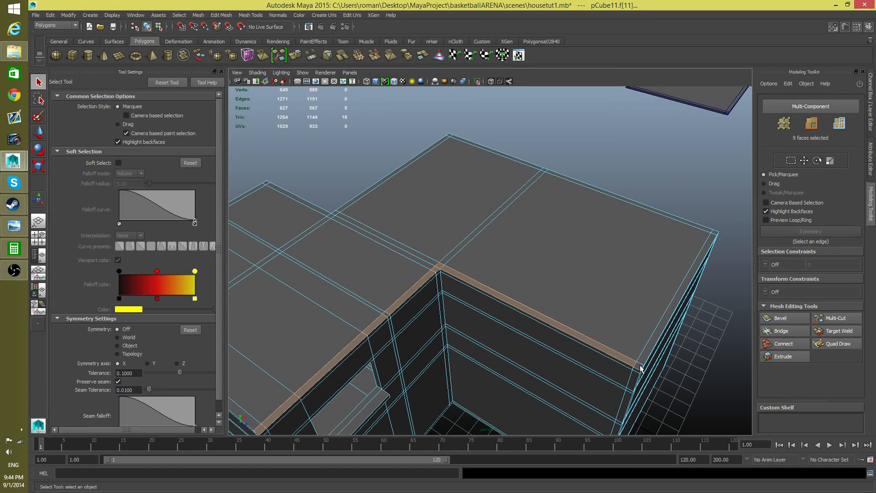
{"action": "scroll", "coordinate": [636, 369], "scroll_direction": "down", "scroll_amount": 5}
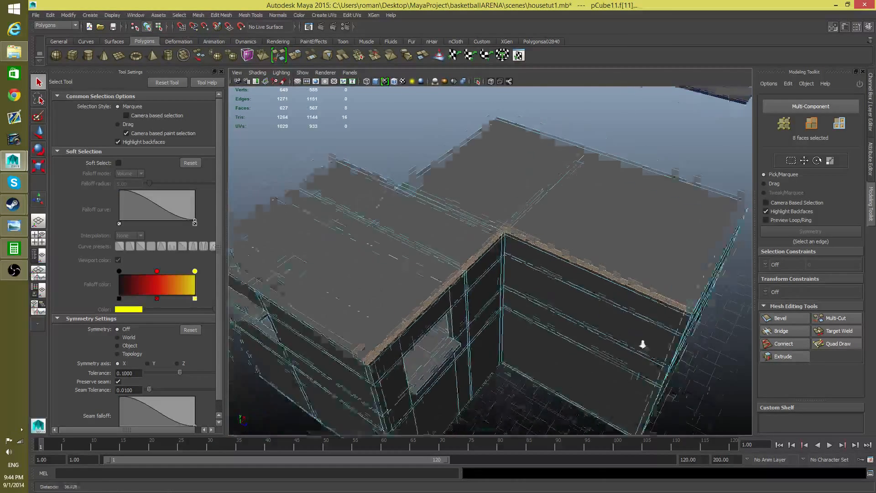
{"action": "scroll", "coordinate": [612, 296], "scroll_direction": "up", "scroll_amount": 5}
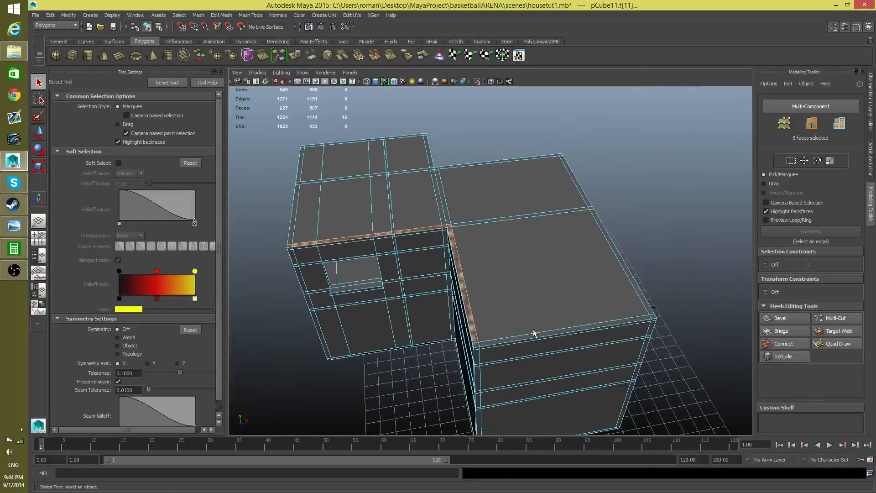
Step: Try to add the roof's outer corner face to the selected border strip
{"action": "double_click", "coordinate": [477, 351]}
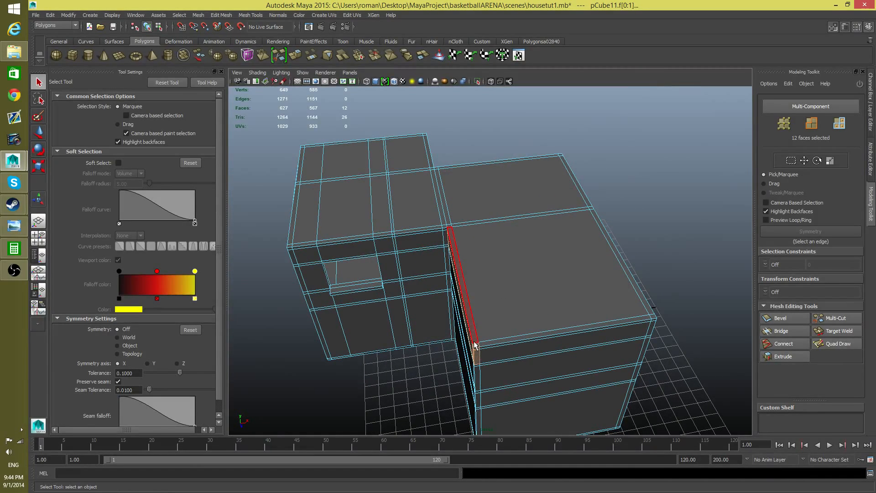
{"action": "key", "text": "ctrl+z"}
{"action": "left_click", "coordinate": [483, 350], "text": "shift"}
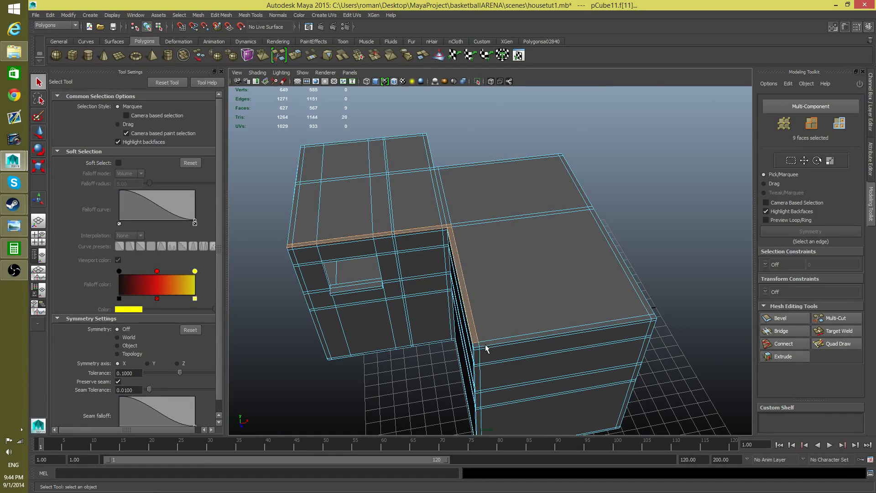
{"action": "left_click_drag", "start_coordinate": [487, 349], "coordinate": [387, 364], "text": "alt"}
{"action": "middle_click_drag", "start_coordinate": [388, 364], "coordinate": [421, 237], "text": "alt"}
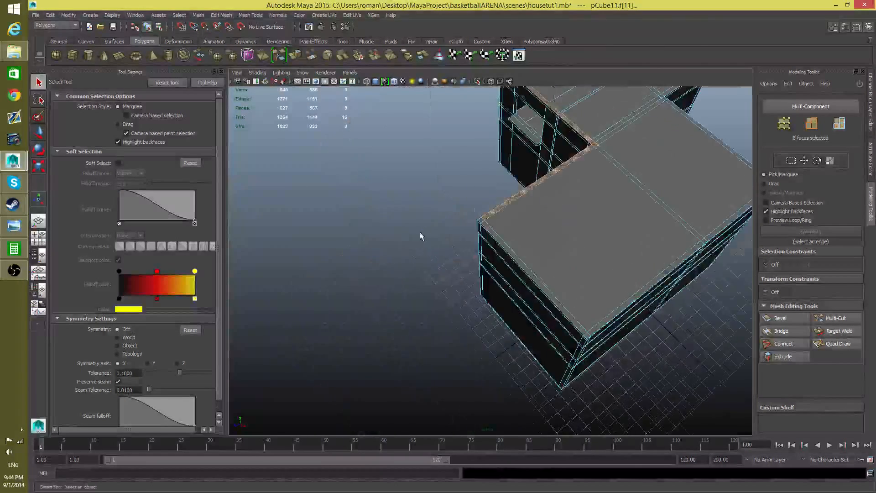
{"action": "right_click_drag", "start_coordinate": [421, 237], "coordinate": [550, 269], "text": "alt"}
{"action": "middle_click_drag", "start_coordinate": [550, 269], "coordinate": [464, 213], "text": "alt"}
{"action": "right_click", "coordinate": [464, 213]}
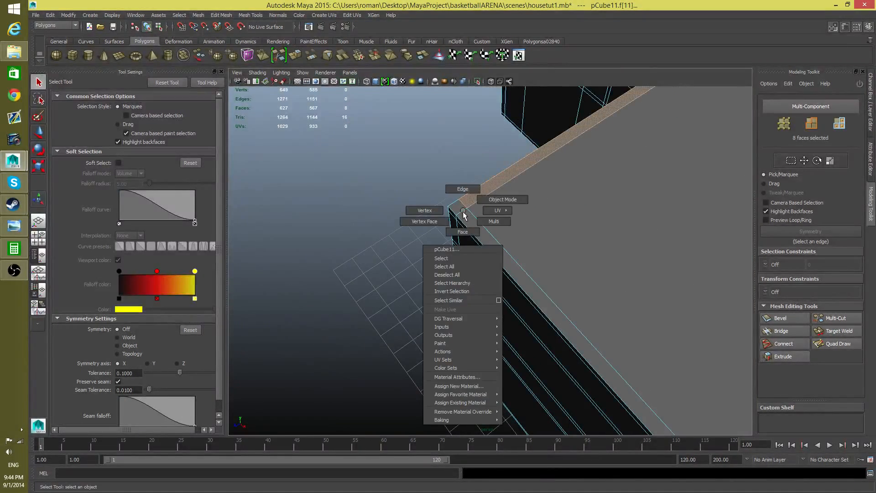
{"action": "right_click_drag", "start_coordinate": [463, 211], "coordinate": [468, 225]}
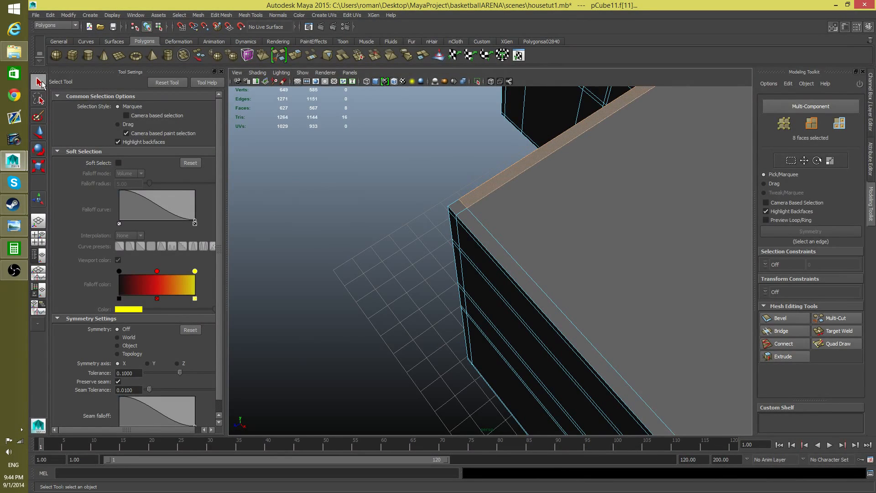
{"action": "key", "text": "w"}
{"action": "right_click_drag", "start_coordinate": [459, 209], "coordinate": [460, 208]}
{"action": "left_click", "coordinate": [460, 209]}
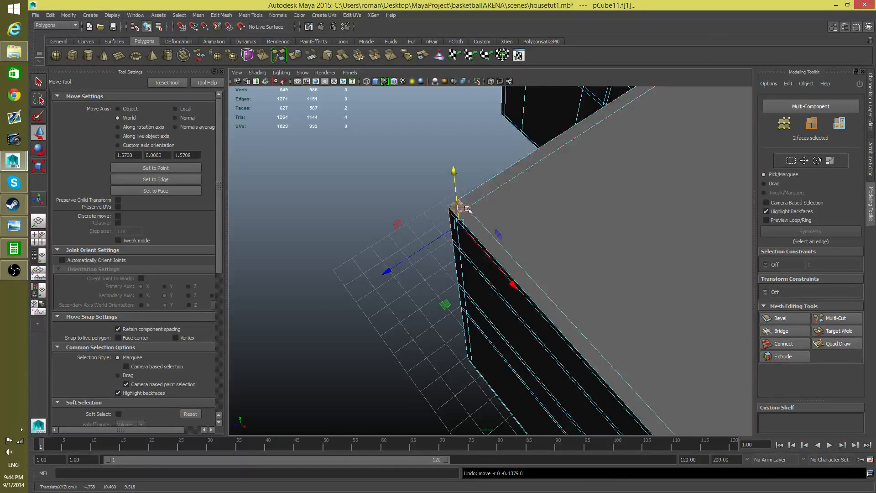
{"action": "left_click", "coordinate": [464, 208]}
{"action": "key", "text": "ctrl+z"}
{"action": "left_click_drag", "start_coordinate": [474, 229], "coordinate": [510, 267]}
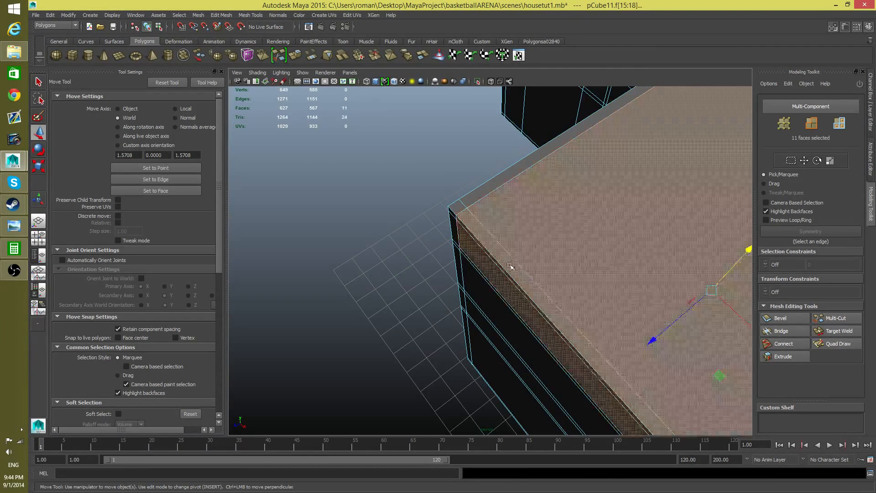
{"action": "left_click", "coordinate": [514, 264]}
Step: Select the thin roof border faces along the lengthened wing's end and its adjoining side, including the corner faces
{"action": "right_click_drag", "start_coordinate": [553, 279], "coordinate": [516, 344], "text": "alt"}
{"action": "left_click_drag", "start_coordinate": [516, 345], "coordinate": [469, 332], "text": "alt"}
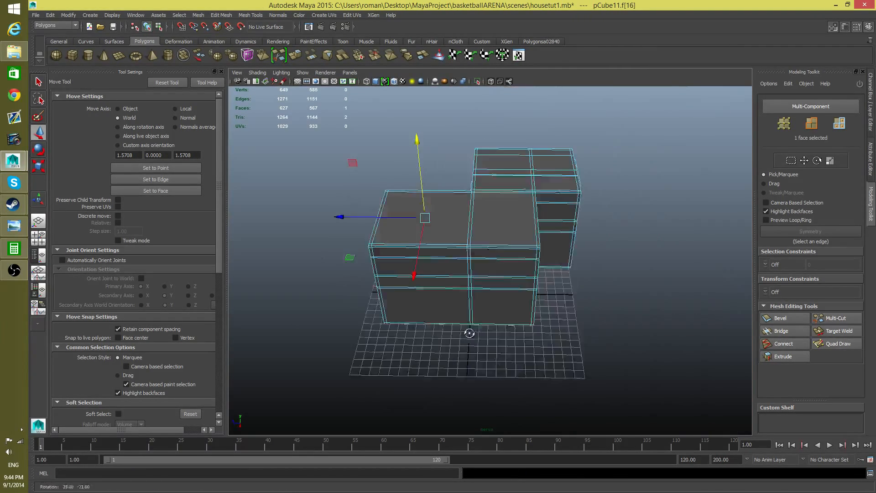
{"action": "right_click_drag", "start_coordinate": [469, 332], "coordinate": [499, 260], "text": "alt"}
{"action": "left_click", "coordinate": [500, 259]}
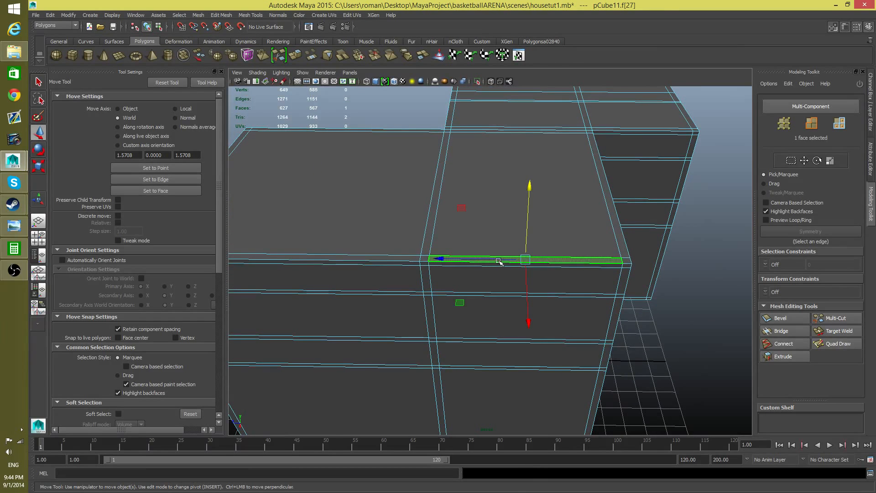
{"action": "left_click", "coordinate": [418, 257], "text": "shift"}
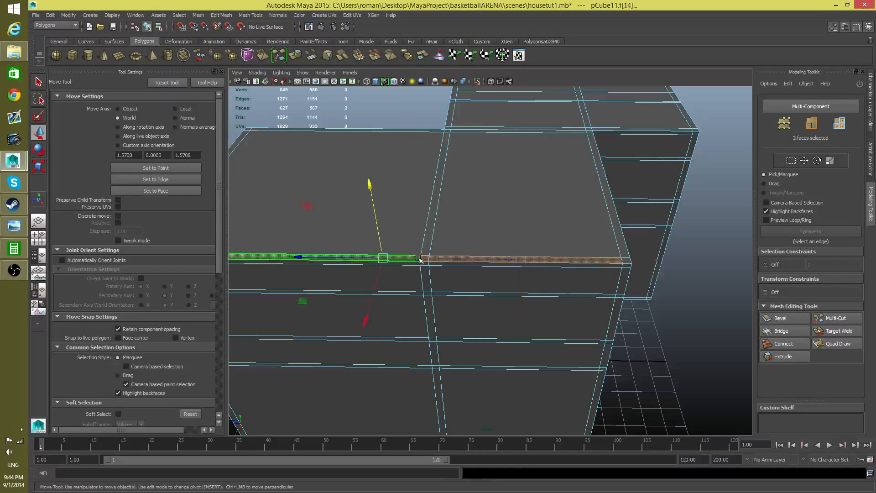
{"action": "left_click_drag", "start_coordinate": [683, 301], "coordinate": [587, 291], "text": "alt"}
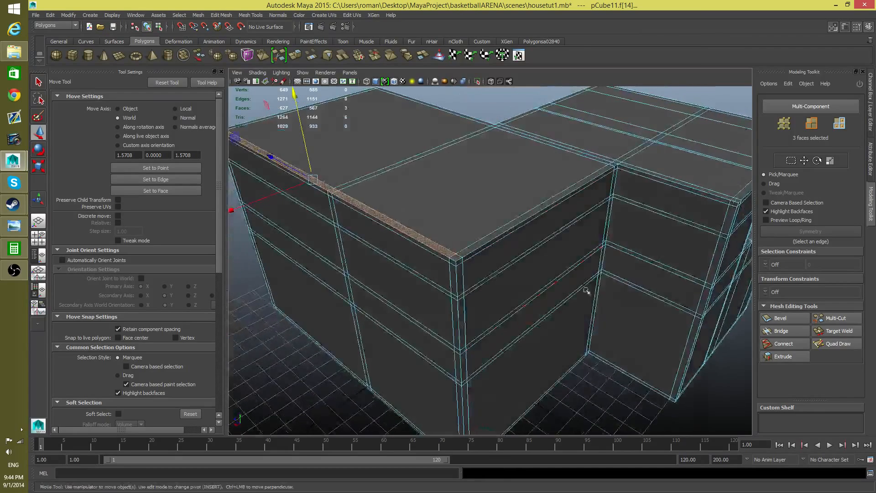
{"action": "left_click", "coordinate": [462, 252], "text": "shift"}
{"action": "left_click", "coordinate": [615, 165], "text": "shift"}
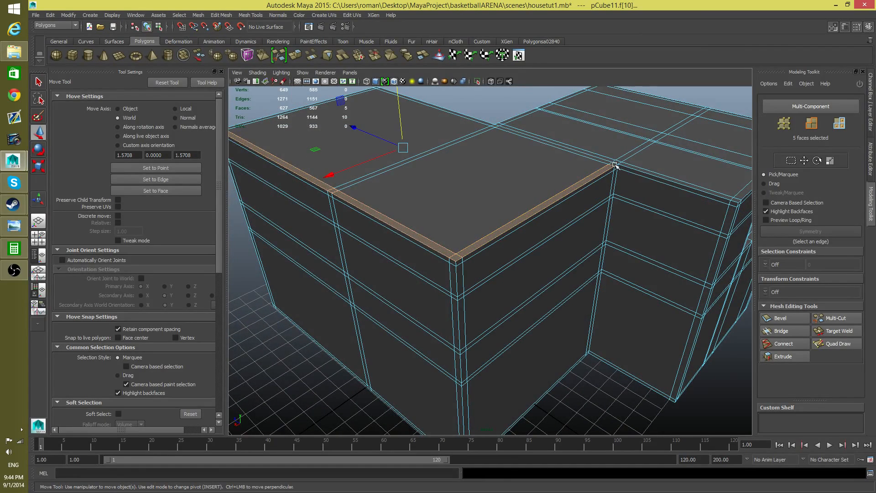
Step: Reselect the run of thin roof border faces starting at the roof's inner corner
{"action": "middle_click_drag", "start_coordinate": [643, 222], "coordinate": [542, 299], "text": "alt"}
{"action": "left_click_drag", "start_coordinate": [542, 299], "coordinate": [489, 315], "text": "alt"}
{"action": "right_click_drag", "start_coordinate": [490, 316], "coordinate": [637, 319], "text": "alt"}
{"action": "right_click", "coordinate": [354, 290]}
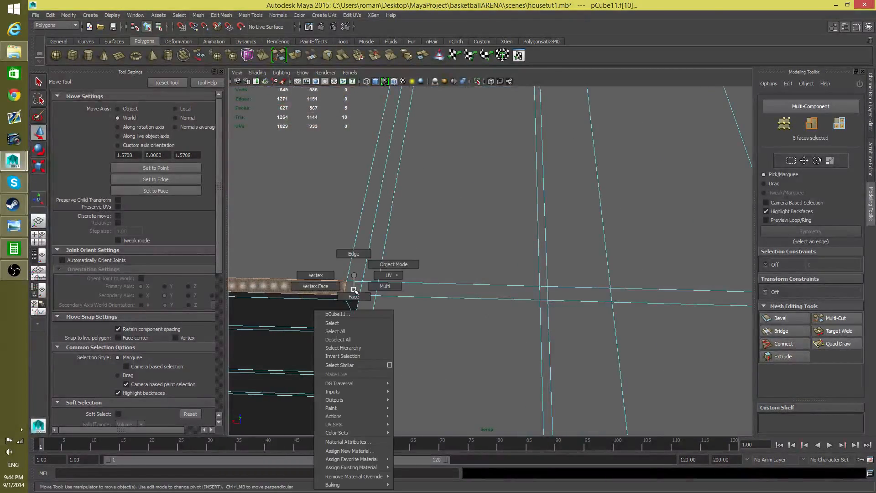
{"action": "left_click", "coordinate": [361, 296]}
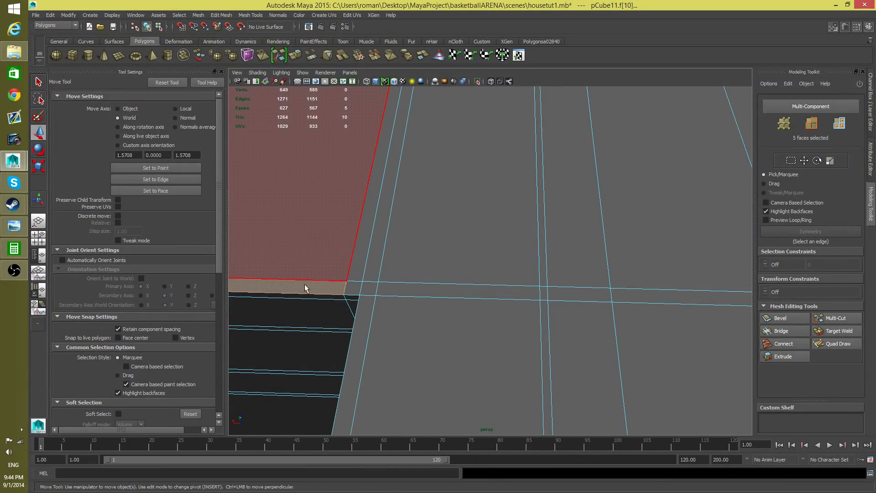
{"action": "key", "text": "q"}
{"action": "left_click", "coordinate": [350, 290]}
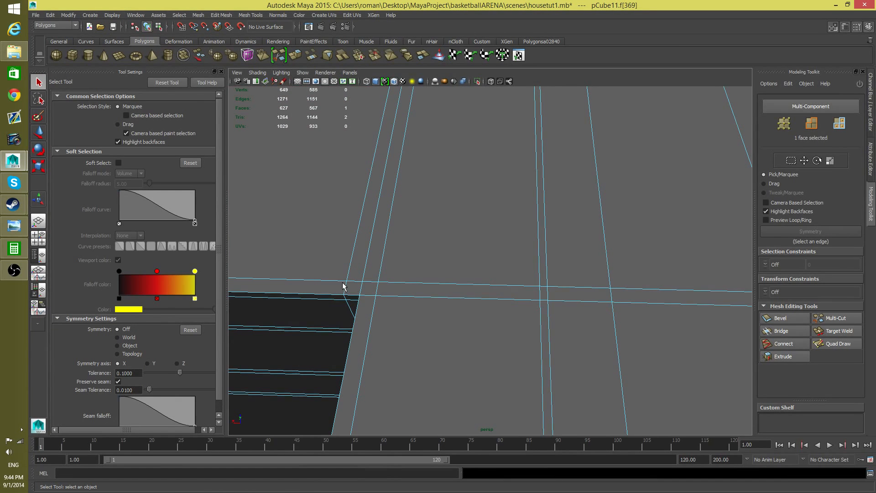
{"action": "double_click", "coordinate": [355, 293]}
Step: Try to extend the border face selection around the roof's outer corner onto the adjoining side
{"action": "middle_click_drag", "start_coordinate": [359, 301], "coordinate": [653, 343], "text": "alt"}
{"action": "scroll", "coordinate": [653, 342], "scroll_direction": "down", "scroll_amount": 5}
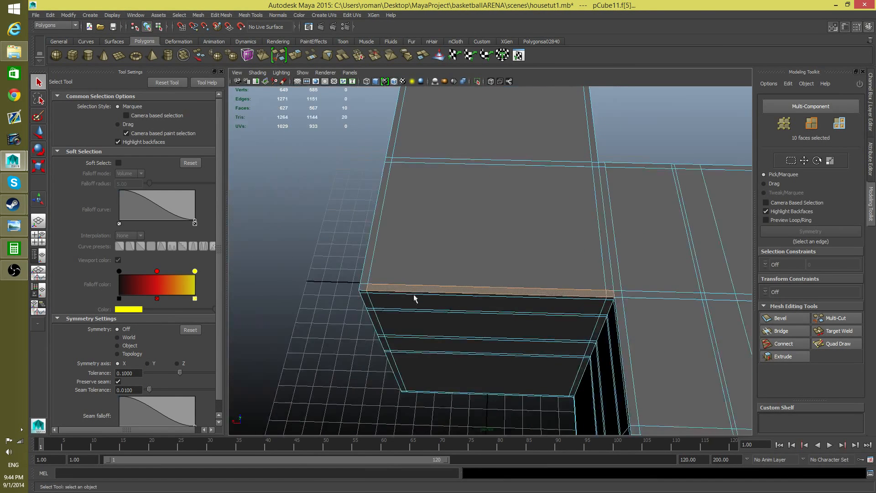
{"action": "left_click", "coordinate": [363, 290], "text": "shift"}
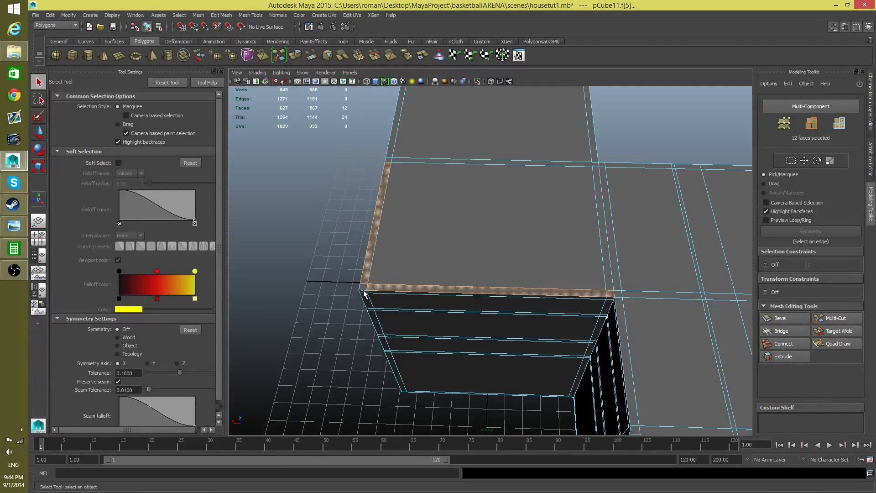
{"action": "double_click", "coordinate": [364, 290], "text": "shift"}
{"action": "key", "text": "f"}
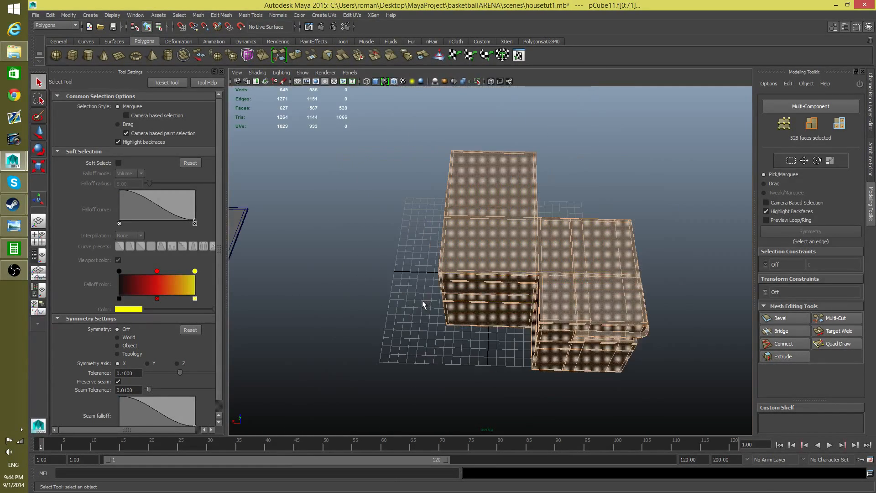
{"action": "left_click_drag", "start_coordinate": [425, 300], "coordinate": [468, 295], "text": "alt"}
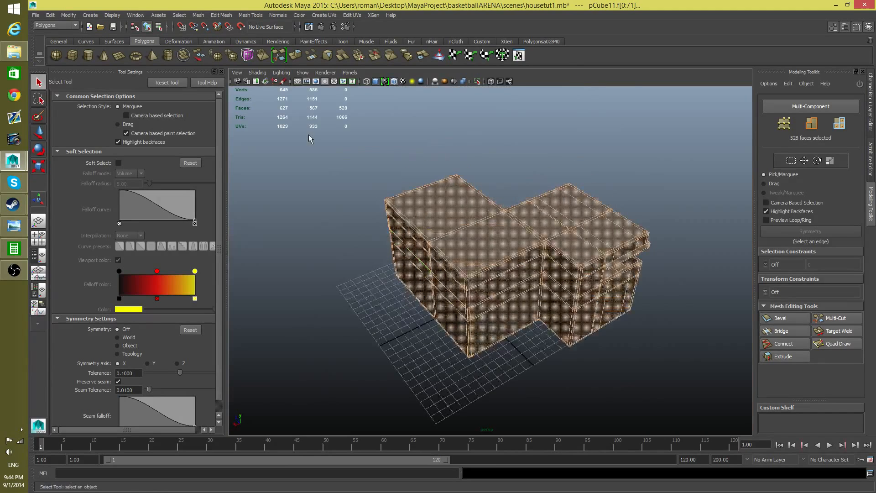
Step: Select all of the house's faces, then deselect everything below the roof and the thin side-wall faces beneath the roof edge
{"action": "left_click_drag", "start_coordinate": [311, 135], "coordinate": [590, 375]}
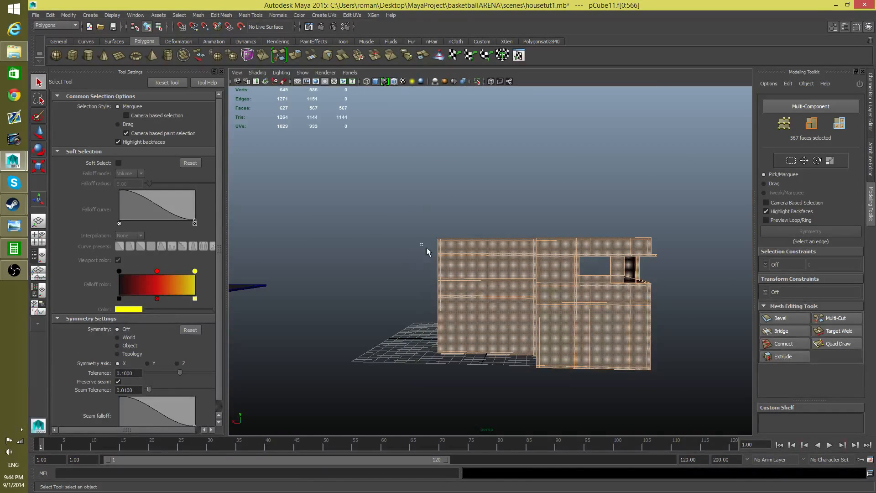
{"action": "left_click_drag", "start_coordinate": [420, 243], "coordinate": [748, 413], "text": "ctrl"}
{"action": "middle_click_drag", "start_coordinate": [622, 319], "coordinate": [504, 344], "text": "alt"}
{"action": "right_click_drag", "start_coordinate": [504, 344], "coordinate": [687, 413], "text": "alt"}
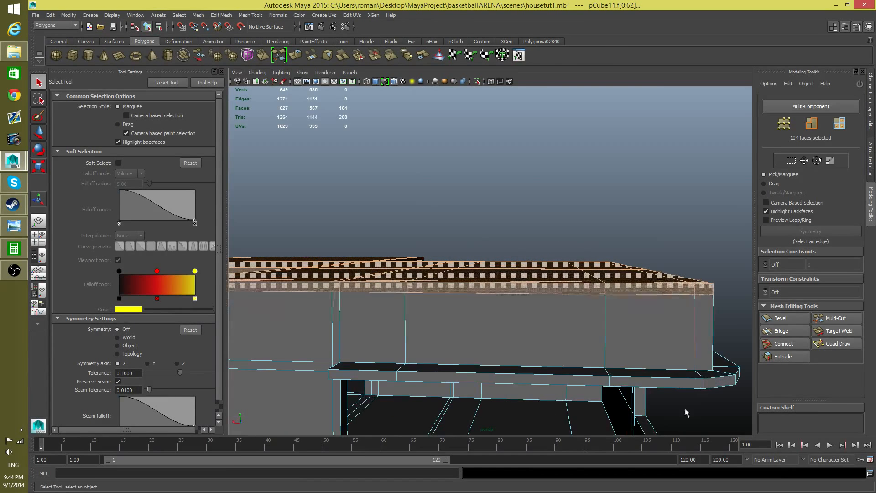
{"action": "left_click", "coordinate": [631, 290], "text": "ctrl"}
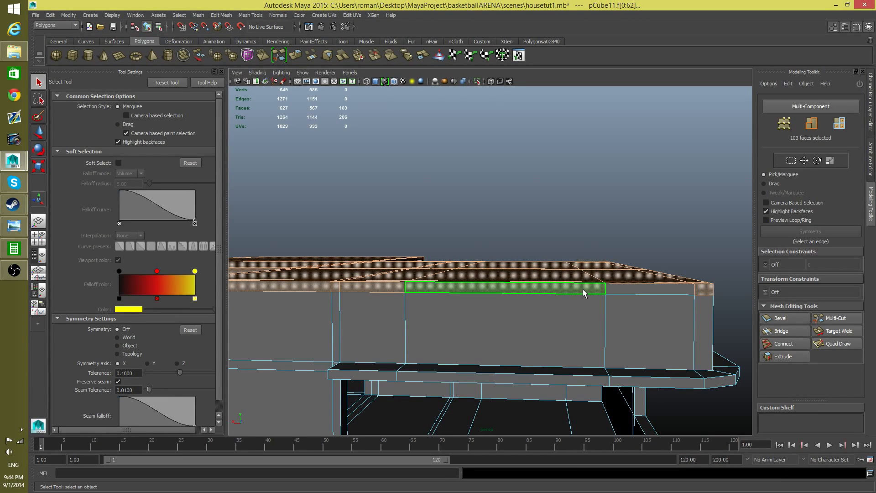
{"action": "left_click", "coordinate": [582, 289], "text": "ctrl"}
Step: Deselect the roof's inner faces on both wings so that only the thin border strip remains selected
{"action": "left_click_drag", "start_coordinate": [699, 294], "coordinate": [491, 354], "text": "alt"}
{"action": "left_click_drag", "start_coordinate": [294, 170], "coordinate": [442, 365], "text": "ctrl"}
{"action": "middle_click_drag", "start_coordinate": [468, 276], "coordinate": [475, 350], "text": "alt"}
{"action": "left_click_drag", "start_coordinate": [444, 146], "coordinate": [469, 237], "text": "ctrl"}
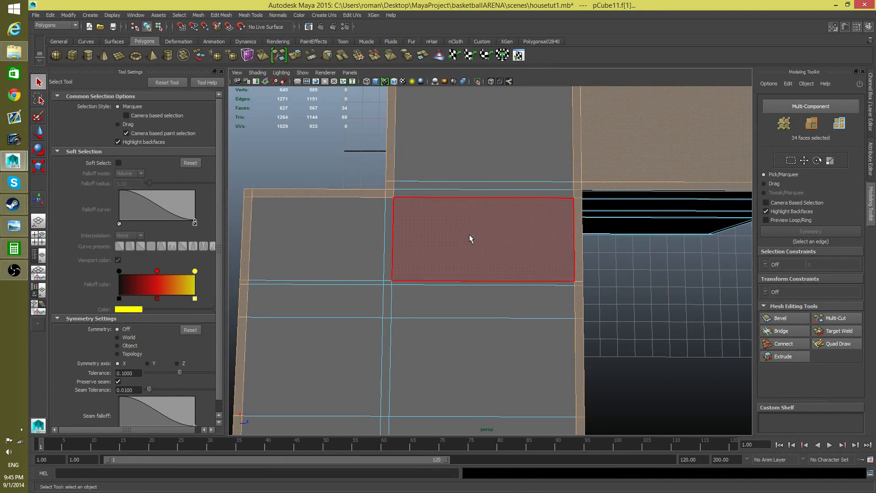
{"action": "middle_click_drag", "start_coordinate": [494, 271], "coordinate": [429, 399], "text": "alt"}
{"action": "left_click_drag", "start_coordinate": [452, 242], "coordinate": [576, 258], "text": "ctrl"}
Step: Extrude the selected roof border faces upward into a raised rim around the roof and return to object selection
{"action": "mouse_move", "coordinate": [577, 258]}
{"action": "middle_mouse_down", "text": "alt"}
{"action": "mouse_move", "coordinate": [456, 379]}
{"action": "mouse_move", "coordinate": [583, 274]}
{"action": "middle_mouse_up", "text": "alt"}
{"action": "scroll", "coordinate": [502, 279], "scroll_direction": "down", "scroll_amount": 5}
{"action": "left_click_drag", "start_coordinate": [363, 297], "coordinate": [426, 205], "text": "alt"}
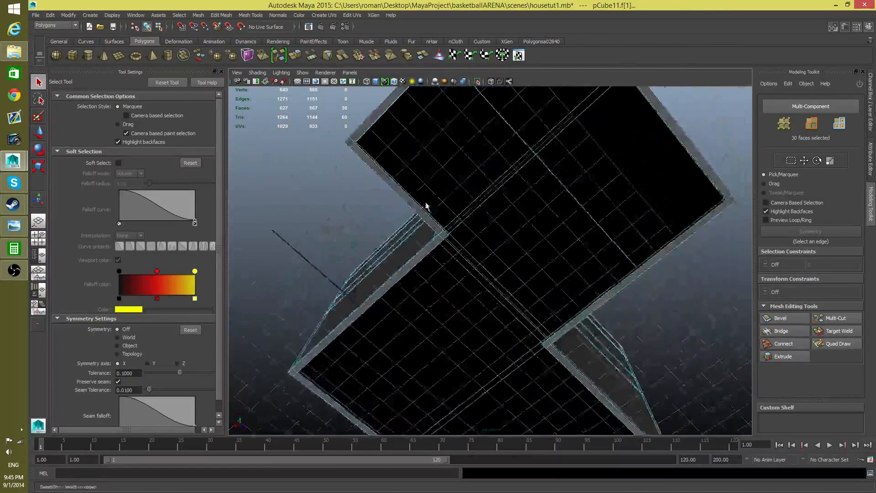
{"action": "right_click_drag", "start_coordinate": [426, 204], "coordinate": [346, 291], "text": "alt"}
{"action": "left_click_drag", "start_coordinate": [347, 292], "coordinate": [421, 366], "text": "alt"}
{"action": "middle_click_drag", "start_coordinate": [421, 366], "coordinate": [386, 342], "text": "alt"}
{"action": "left_click", "coordinate": [295, 56]}
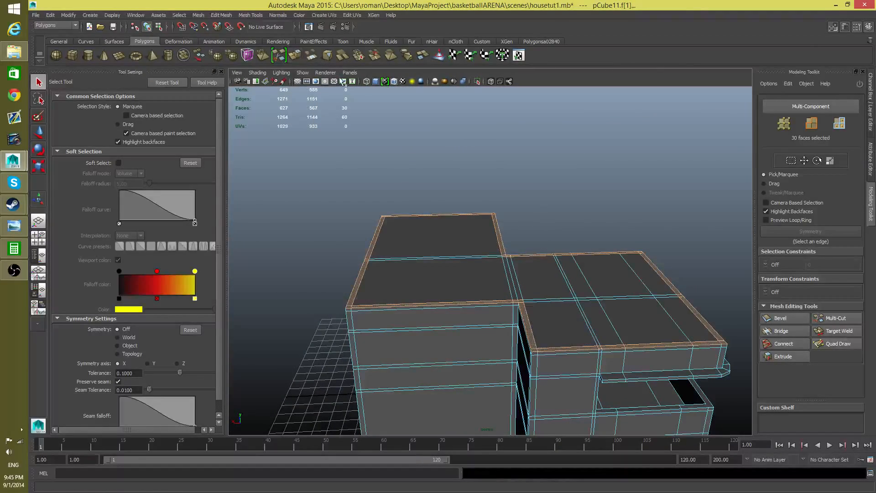
{"action": "left_click_drag", "start_coordinate": [493, 155], "coordinate": [555, 272]}
{"action": "key", "text": "F8"}
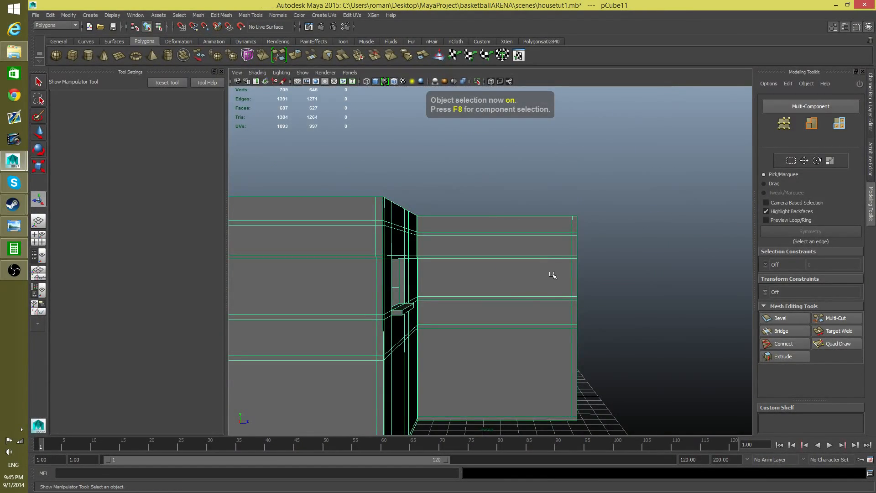
Step: Move the long wing's outer-side vertices at its far end and middle row outward along the X axis, leaving the near corner in place
{"action": "right_click_drag", "start_coordinate": [556, 272], "coordinate": [494, 268], "text": "alt"}
{"action": "left_click_drag", "start_coordinate": [494, 268], "coordinate": [598, 325], "text": "alt"}
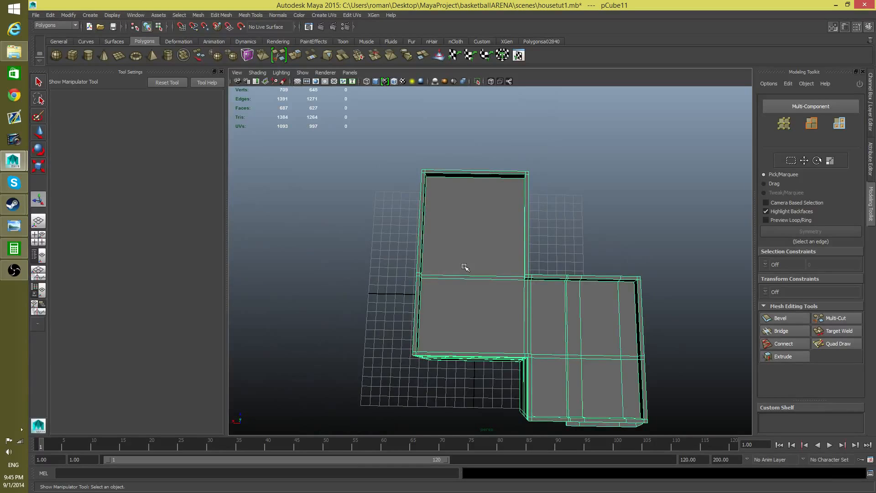
{"action": "right_click_drag", "start_coordinate": [462, 244], "coordinate": [419, 248]}
{"action": "middle_click_drag", "start_coordinate": [449, 308], "coordinate": [493, 308], "text": "alt"}
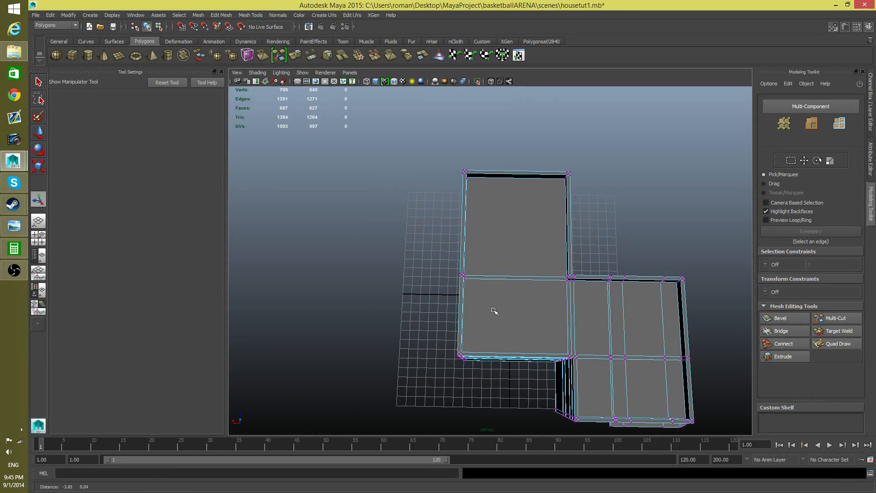
{"action": "left_click_drag", "start_coordinate": [423, 149], "coordinate": [493, 319]}
{"action": "key", "text": "w"}
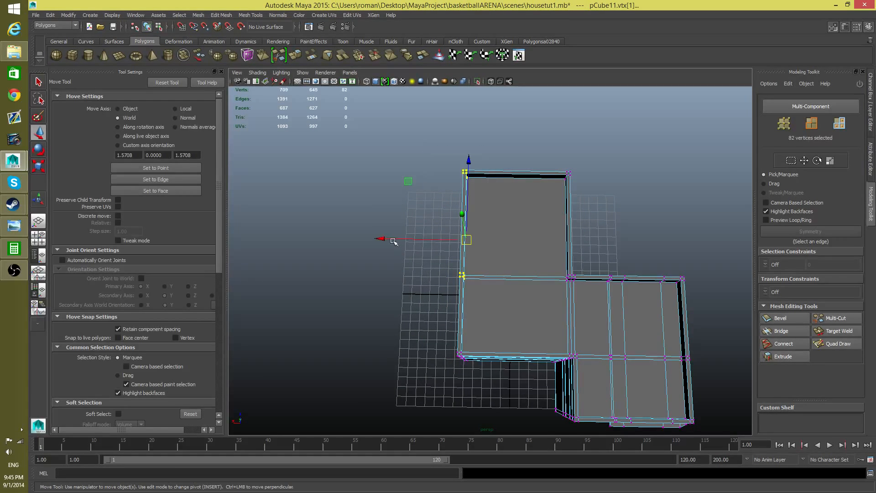
{"action": "left_click_drag", "start_coordinate": [390, 241], "coordinate": [477, 228]}
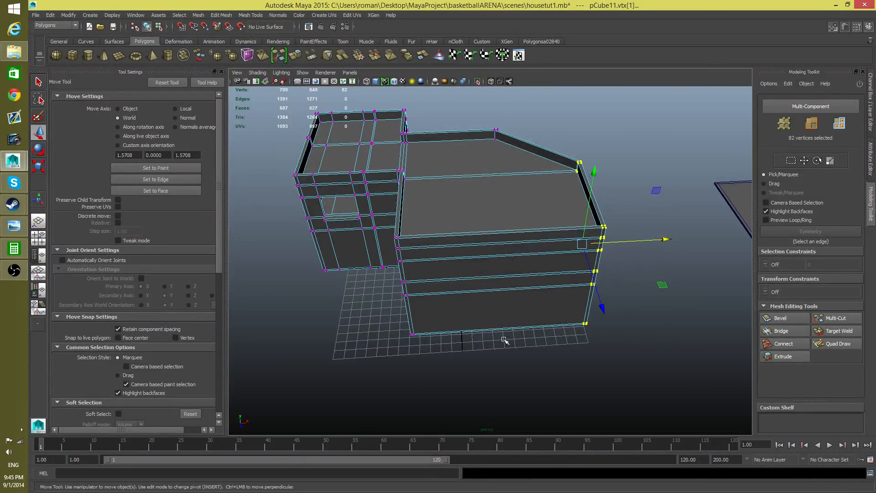
Step: Inspect the house from several sides, including the roof rim, the corner opening under the overhang and the widened wing
{"action": "left_click_drag", "start_coordinate": [505, 340], "coordinate": [412, 359], "text": "alt"}
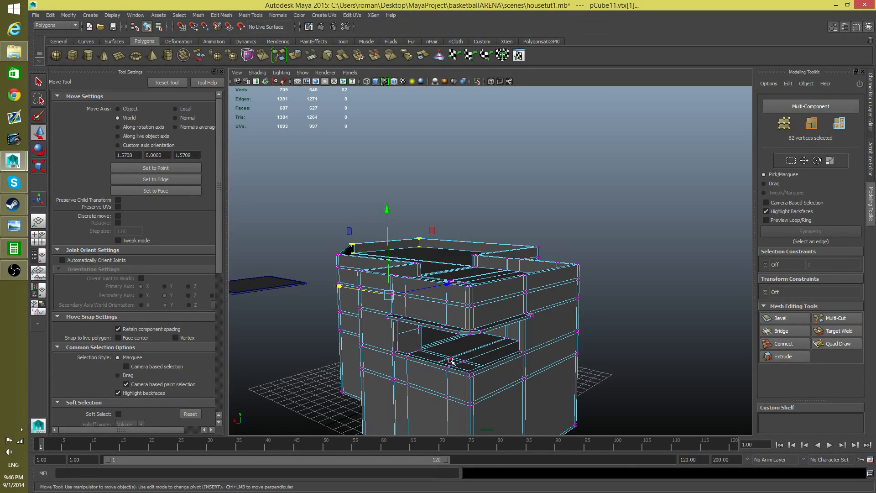
{"action": "left_click_drag", "start_coordinate": [450, 360], "coordinate": [461, 311], "text": "alt"}
{"action": "right_click_drag", "start_coordinate": [461, 311], "coordinate": [554, 355], "text": "alt"}
{"action": "middle_click_drag", "start_coordinate": [553, 355], "coordinate": [573, 347], "text": "alt"}
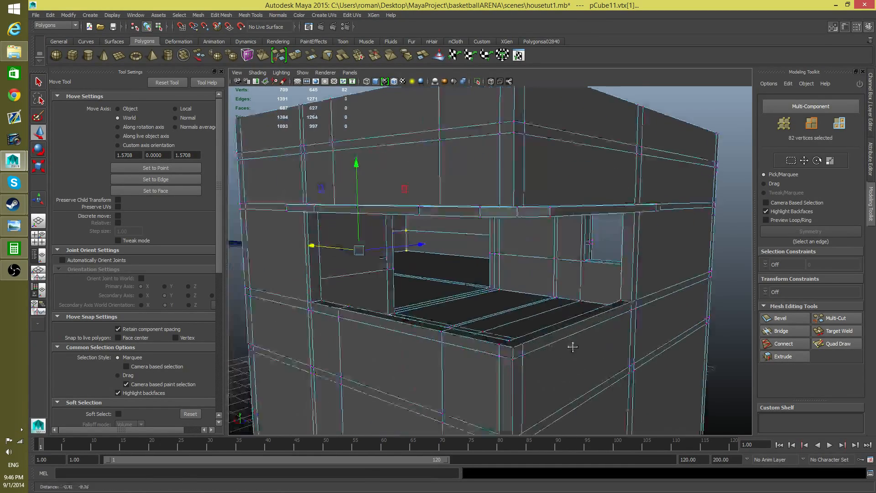
{"action": "right_click_drag", "start_coordinate": [573, 347], "coordinate": [493, 348], "text": "alt"}
{"action": "left_click_drag", "start_coordinate": [493, 348], "coordinate": [547, 357], "text": "alt"}
{"action": "left_click_drag", "start_coordinate": [637, 312], "coordinate": [580, 303], "text": "alt"}
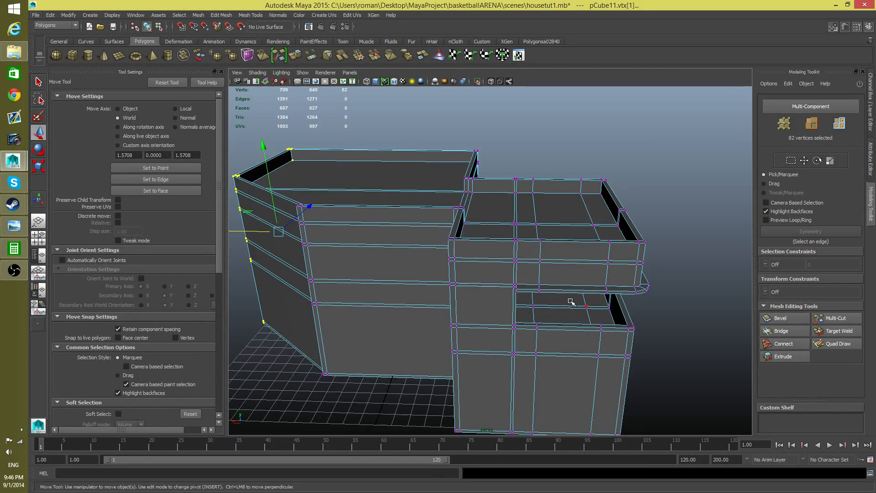
{"action": "left_click_drag", "start_coordinate": [571, 301], "coordinate": [580, 321], "text": "alt"}
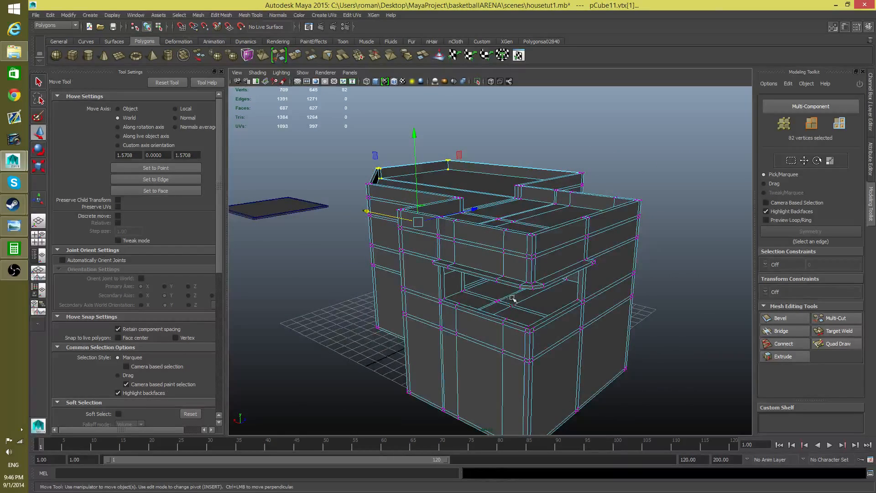
{"action": "left_click_drag", "start_coordinate": [476, 321], "coordinate": [495, 324], "text": "alt"}
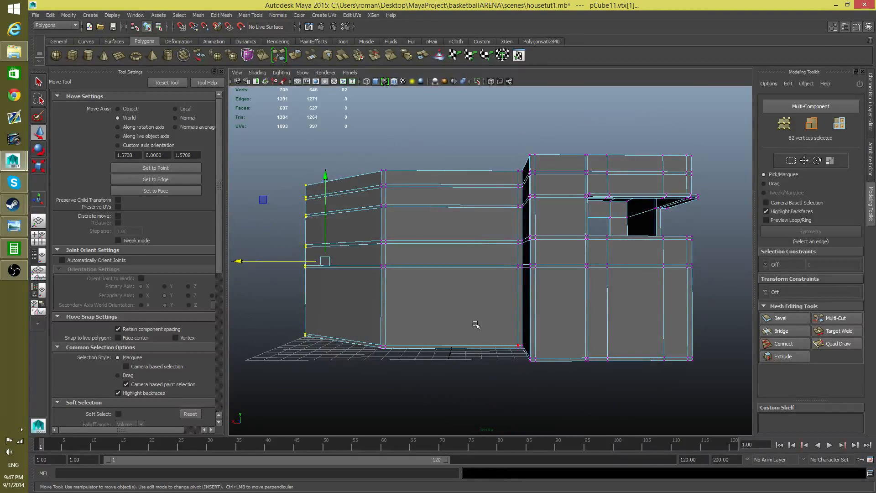
Step: Insert two vertical edge loops through the long wing's front wall to outline a door opening
{"action": "middle_click_drag", "start_coordinate": [475, 324], "coordinate": [481, 318], "text": "alt"}
{"action": "right_click", "coordinate": [490, 332], "text": "shift"}
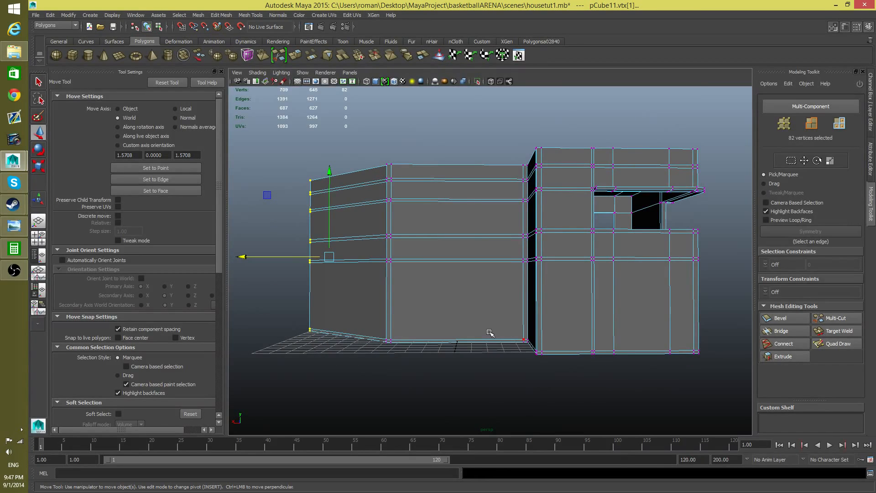
{"action": "key", "text": "F8"}
{"action": "right_click_drag", "start_coordinate": [489, 268], "coordinate": [450, 283], "text": "shift"}
{"action": "left_click_drag", "start_coordinate": [490, 341], "coordinate": [492, 341]}
{"action": "left_click_drag", "start_coordinate": [436, 341], "coordinate": [435, 339]}
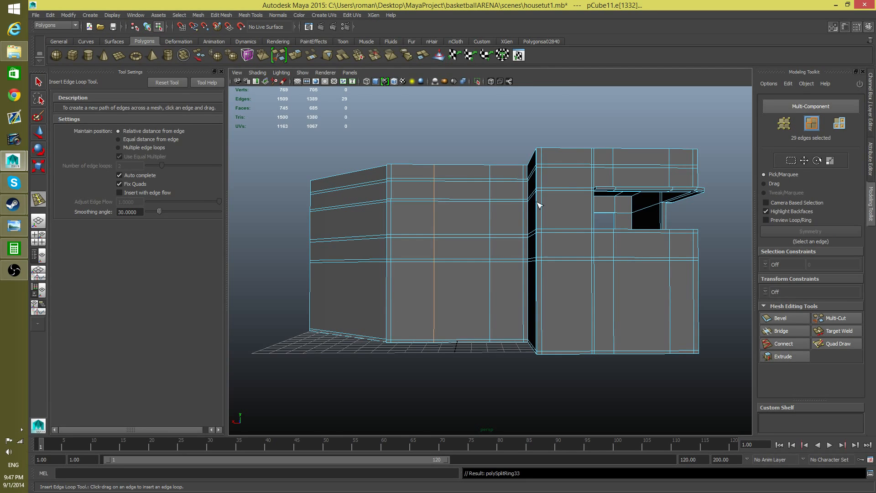
Step: Delete the outer wall face between the two new edge loops in the wall's lowest section
{"action": "left_click_drag", "start_coordinate": [536, 275], "coordinate": [489, 307], "text": "alt"}
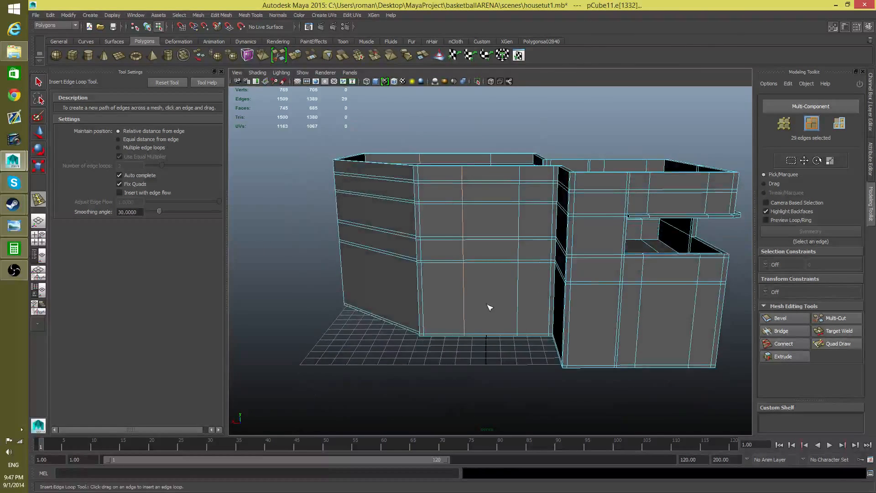
{"action": "right_click_drag", "start_coordinate": [489, 307], "coordinate": [449, 229], "text": "alt"}
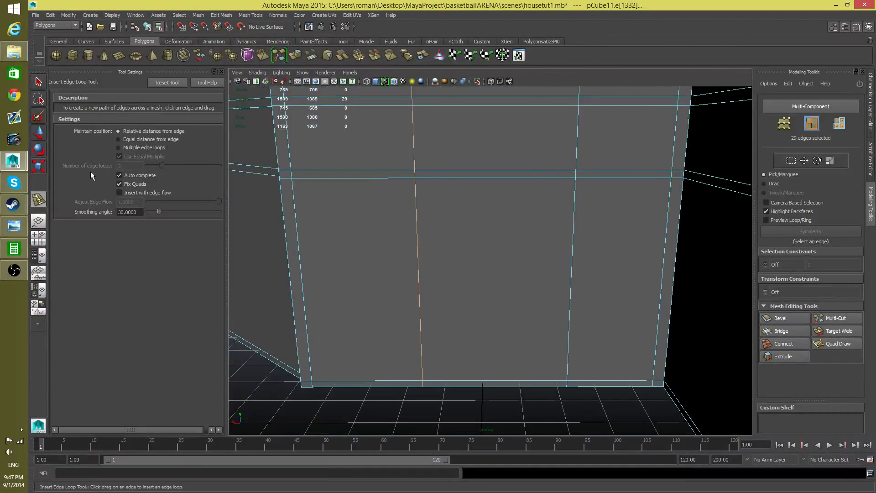
{"action": "right_click_drag", "start_coordinate": [315, 170], "coordinate": [314, 194]}
{"action": "left_click", "coordinate": [476, 240]}
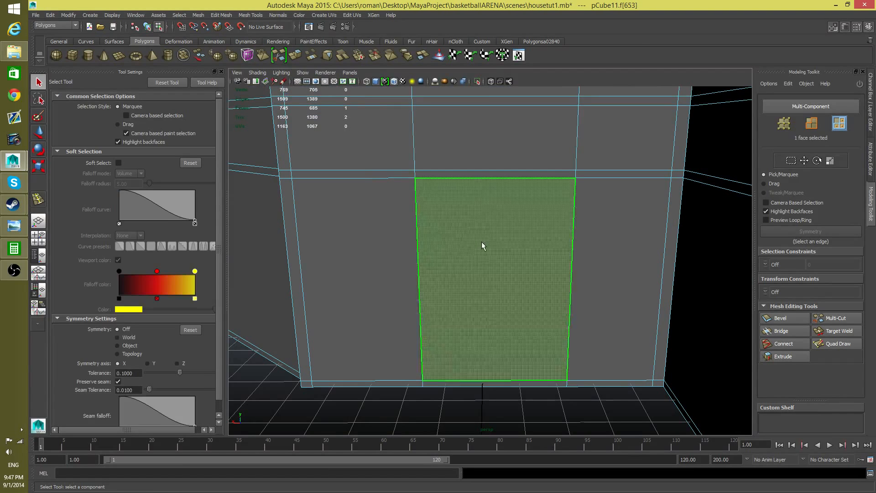
{"action": "key", "text": "Delete"}
Step: Insert two edge loops through the room's inner floor, wall and ceiling behind the door opening
{"action": "left_click_drag", "start_coordinate": [516, 276], "coordinate": [551, 309], "text": "alt"}
{"action": "left_click", "coordinate": [551, 309]}
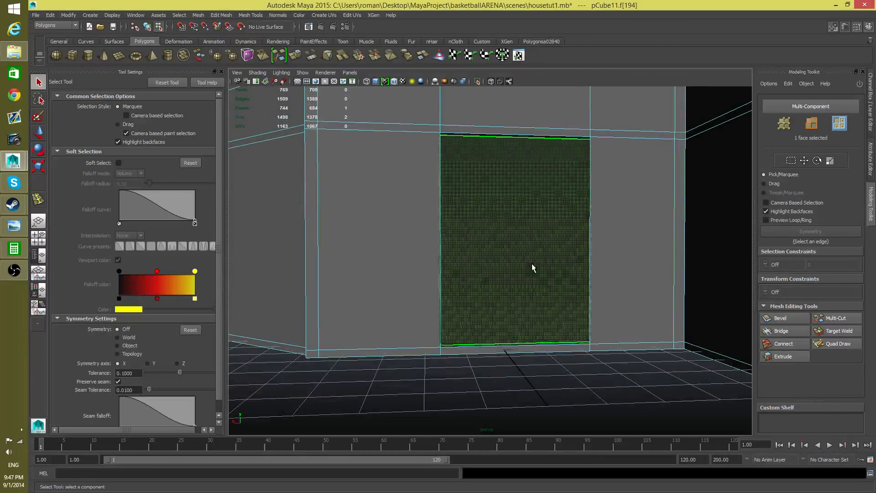
{"action": "left_click_drag", "start_coordinate": [524, 282], "coordinate": [553, 307], "text": "alt"}
{"action": "right_click_drag", "start_coordinate": [553, 306], "coordinate": [421, 279], "text": "alt"}
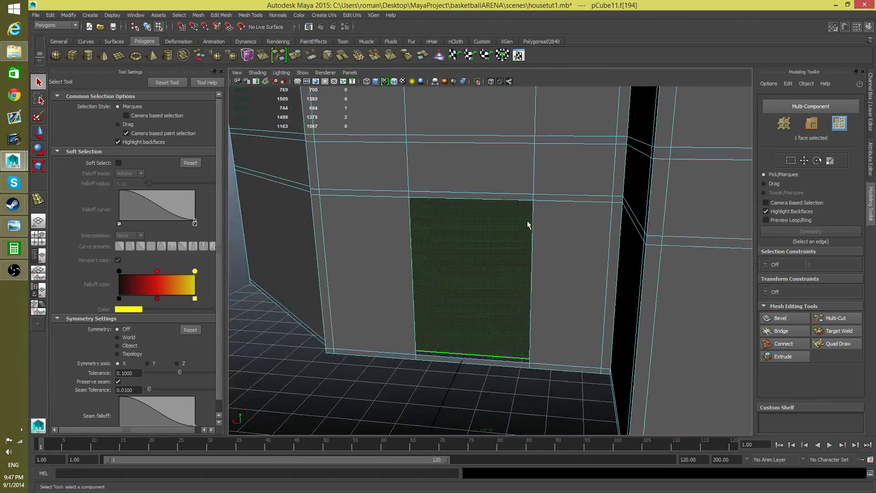
{"action": "left_click_drag", "start_coordinate": [424, 228], "coordinate": [730, 260], "text": "alt"}
{"action": "key", "text": "F8"}
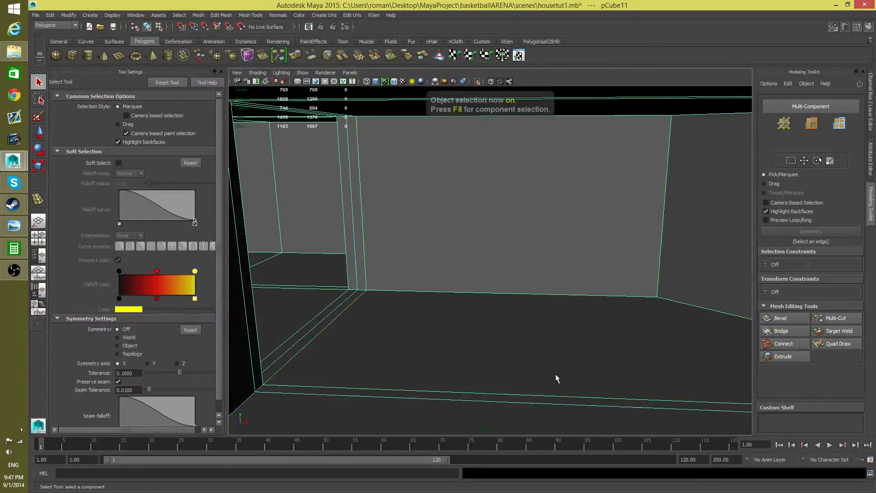
{"action": "right_click_drag", "start_coordinate": [538, 273], "coordinate": [493, 279], "text": "shift"}
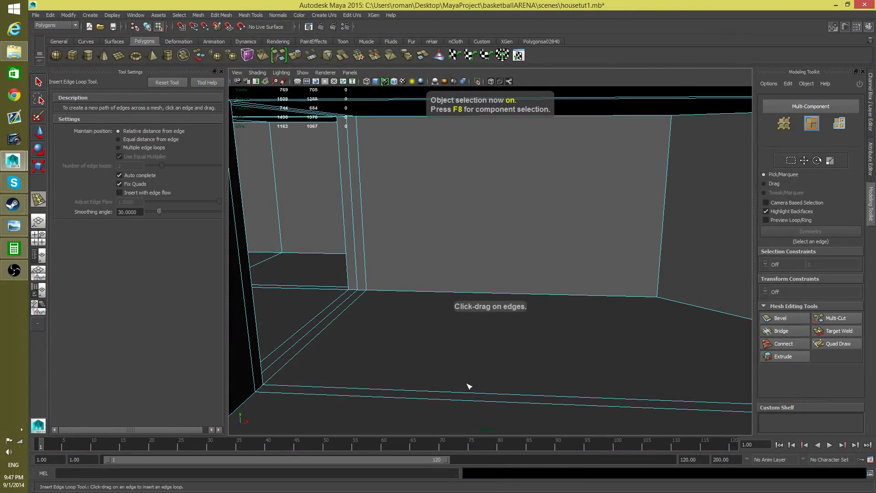
{"action": "left_click_drag", "start_coordinate": [452, 391], "coordinate": [459, 393]}
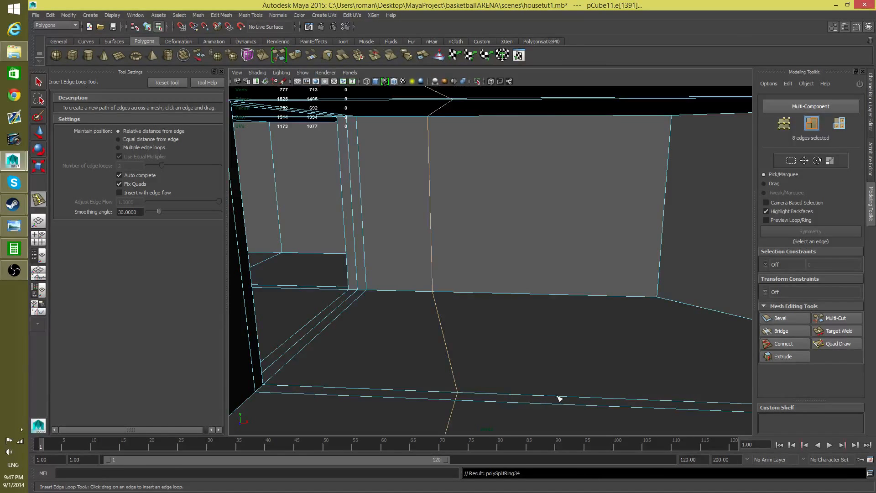
{"action": "left_click", "coordinate": [597, 399]}
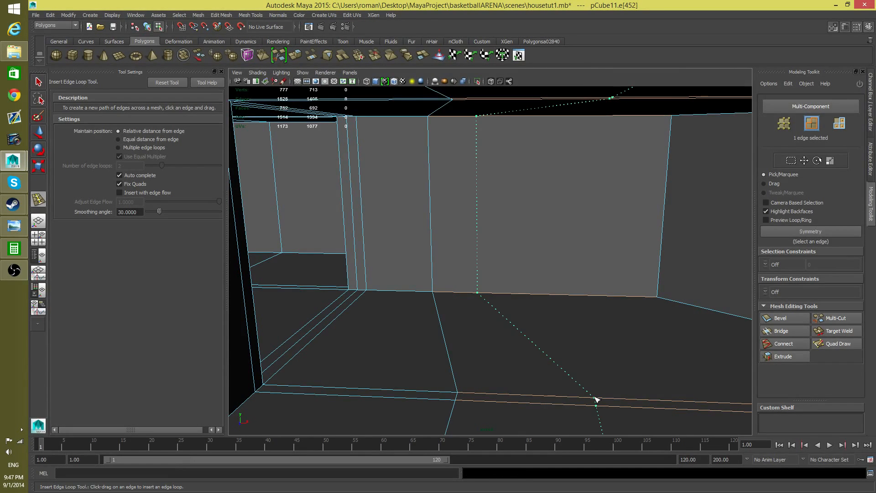
{"action": "left_click_drag", "start_coordinate": [596, 400], "coordinate": [596, 400]}
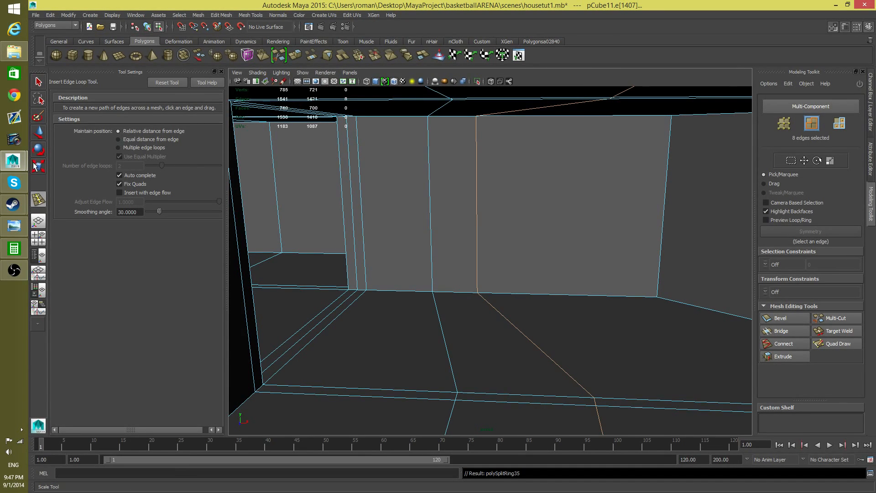
Step: Try to move the second inner edge loop along X, and undo both the move and the loop's insertion
{"action": "key", "text": "w"}
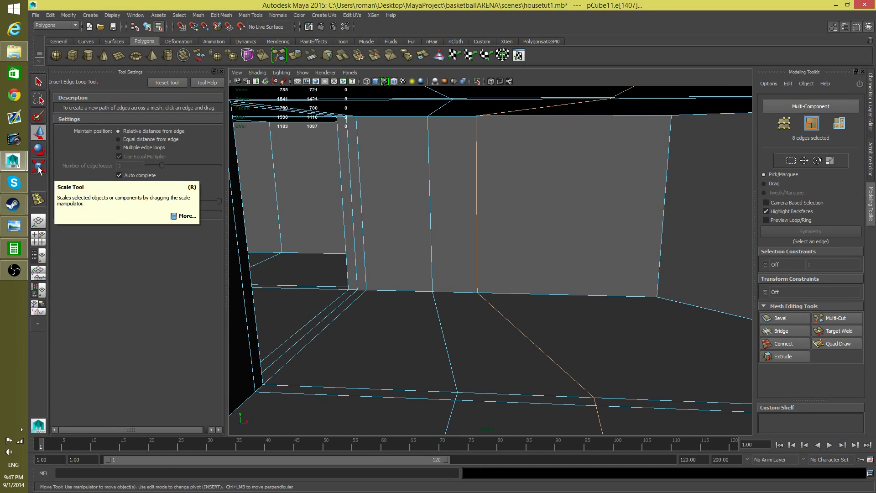
{"action": "left_click_drag", "start_coordinate": [642, 298], "coordinate": [370, 281], "text": "alt"}
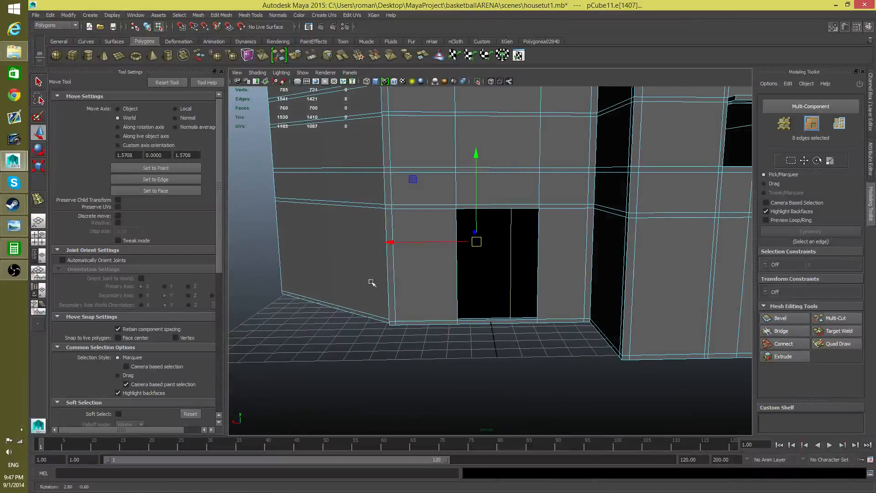
{"action": "left_click_drag", "start_coordinate": [389, 243], "coordinate": [429, 232]}
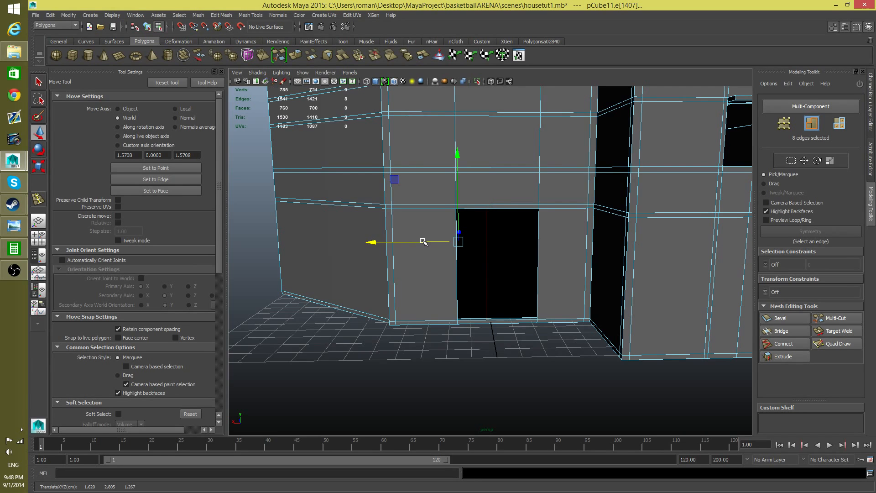
{"action": "key", "text": "ctrl+z"}
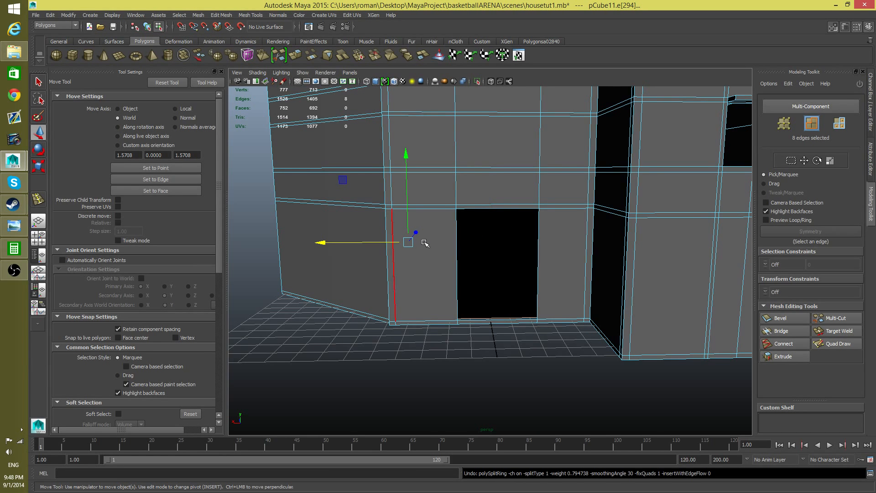
Step: Reselect the remaining inner edge loop behind the door opening and scale it flat along the X axis
{"action": "left_click_drag", "start_coordinate": [424, 243], "coordinate": [623, 254], "text": "alt"}
{"action": "right_click_drag", "start_coordinate": [623, 254], "coordinate": [745, 299], "text": "alt"}
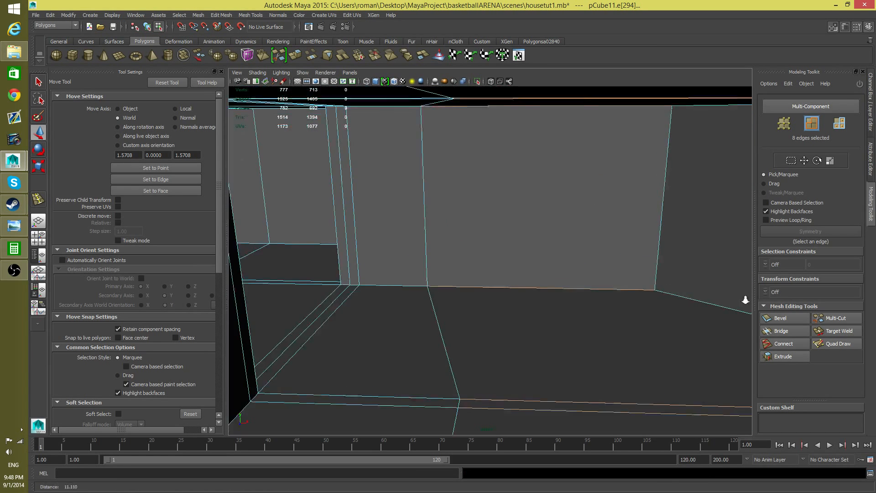
{"action": "middle_click_drag", "start_coordinate": [675, 268], "coordinate": [559, 221], "text": "alt"}
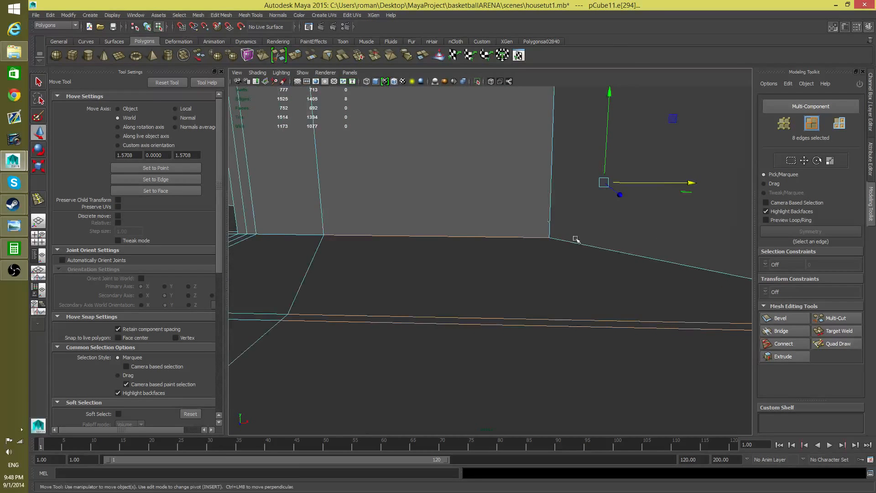
{"action": "left_click", "coordinate": [627, 253]}
{"action": "key", "text": "ctrl+z"}
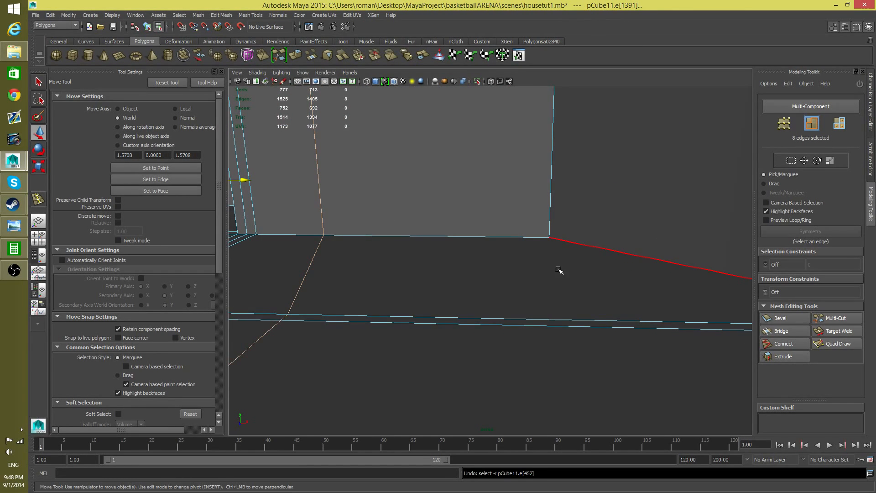
{"action": "middle_click_drag", "start_coordinate": [559, 269], "coordinate": [700, 313], "text": "alt"}
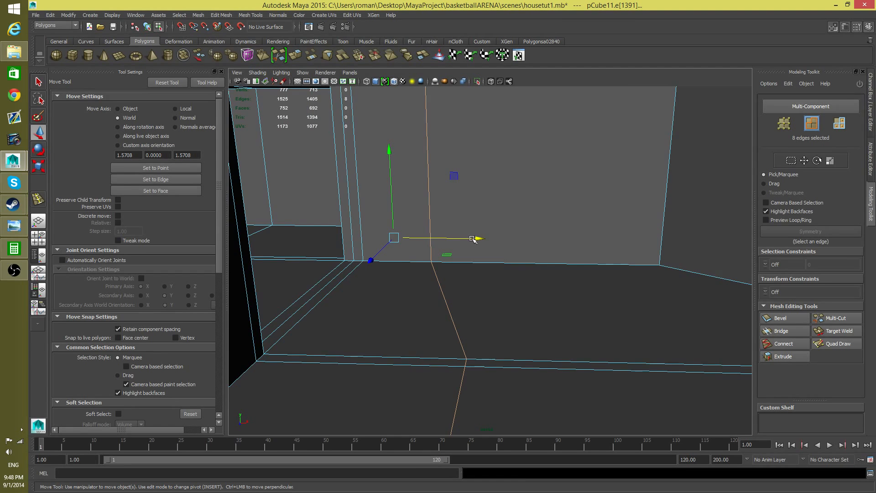
{"action": "mouse_move", "coordinate": [489, 270]}
{"action": "left_mouse_down", "text": "alt"}
{"action": "mouse_move", "coordinate": [456, 256]}
{"action": "mouse_move", "coordinate": [480, 263]}
{"action": "left_mouse_up", "text": "alt"}
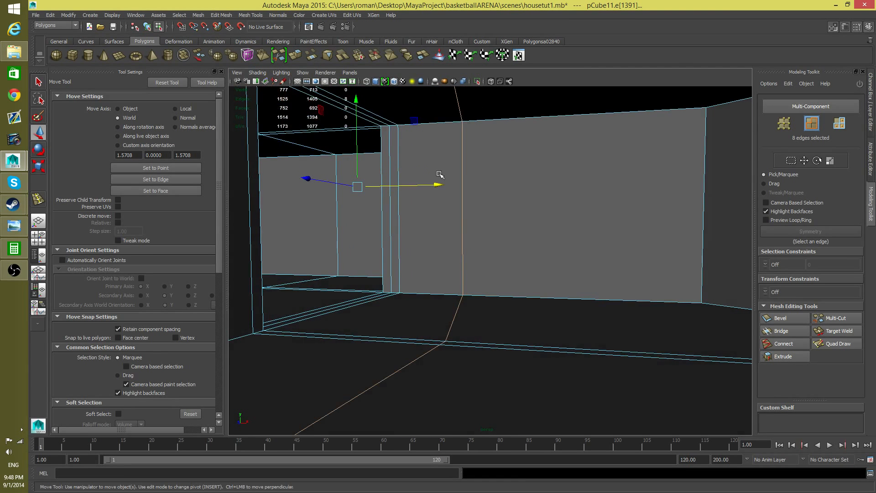
{"action": "left_click", "coordinate": [39, 166]}
{"action": "left_click_drag", "start_coordinate": [435, 185], "coordinate": [392, 195]}
{"action": "left_click_drag", "start_coordinate": [407, 197], "coordinate": [359, 207]}
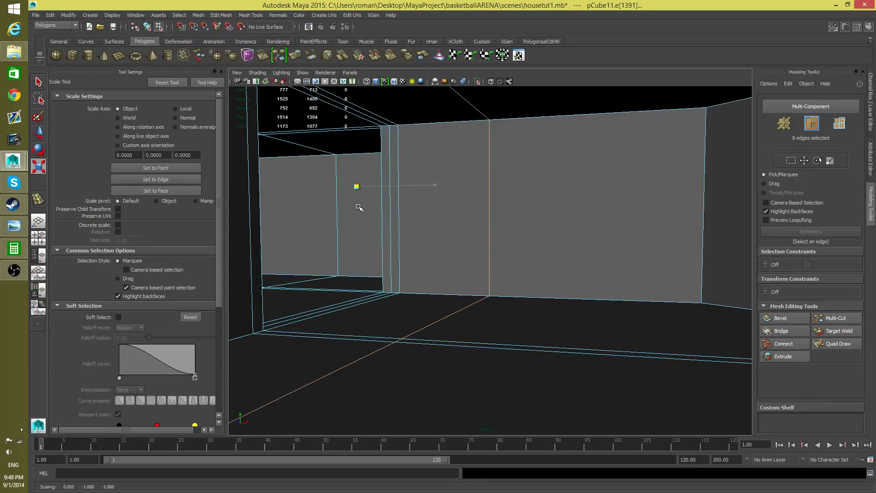
Step: Move the flattened inner edge loop along X toward the side of the outer door opening
{"action": "left_click_drag", "start_coordinate": [359, 208], "coordinate": [440, 247], "text": "alt"}
{"action": "right_click_drag", "start_coordinate": [440, 246], "coordinate": [366, 223], "text": "alt"}
{"action": "left_click_drag", "start_coordinate": [475, 230], "coordinate": [495, 231], "text": "alt"}
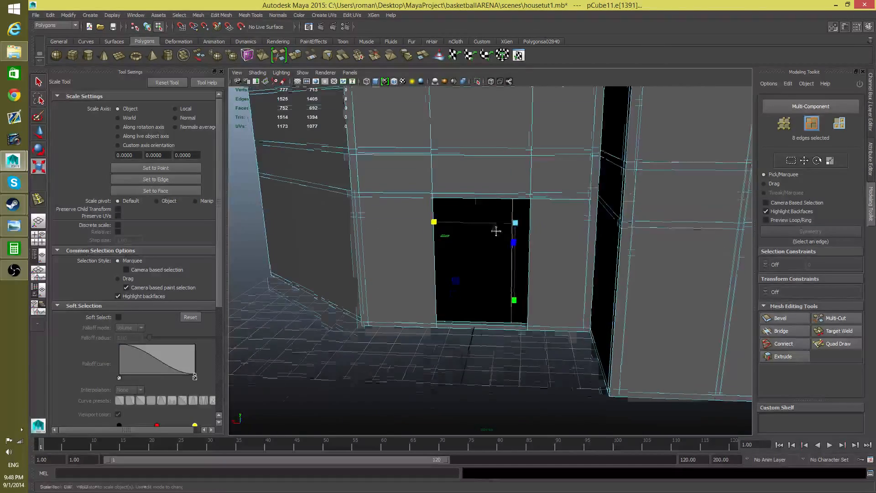
{"action": "middle_click_drag", "start_coordinate": [495, 230], "coordinate": [501, 286], "text": "alt"}
{"action": "right_click_drag", "start_coordinate": [529, 284], "coordinate": [428, 267], "text": "alt"}
{"action": "left_click_drag", "start_coordinate": [428, 267], "coordinate": [431, 309], "text": "alt"}
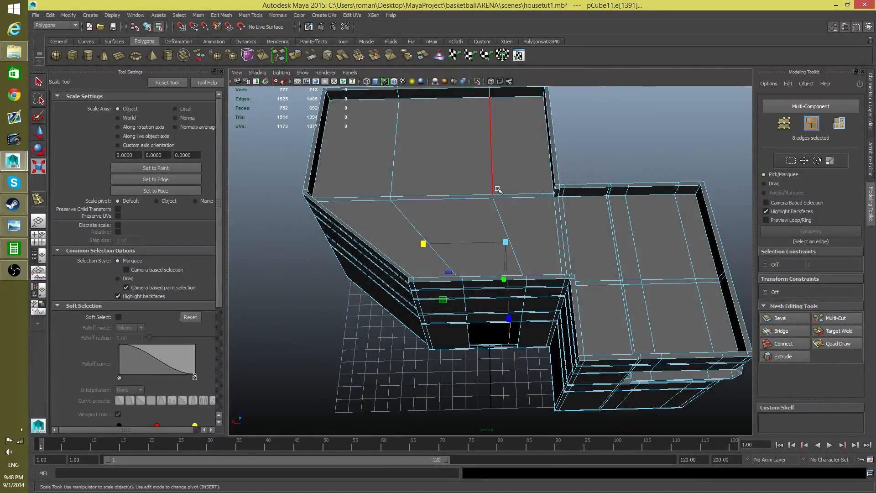
{"action": "left_click_drag", "start_coordinate": [496, 137], "coordinate": [534, 239], "text": "alt"}
{"action": "key", "text": "w"}
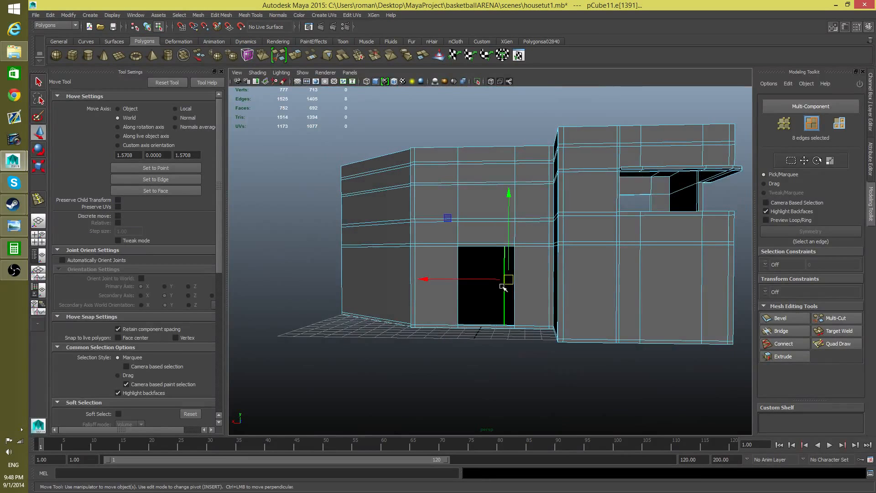
{"action": "left_click_drag", "start_coordinate": [424, 279], "coordinate": [516, 309]}
Step: Snap the inner edge loop along X to the vertices at one side of the outer door opening
{"action": "right_click_drag", "start_coordinate": [515, 309], "coordinate": [602, 341], "text": "alt"}
{"action": "left_click_drag", "start_coordinate": [602, 341], "coordinate": [605, 343], "text": "alt"}
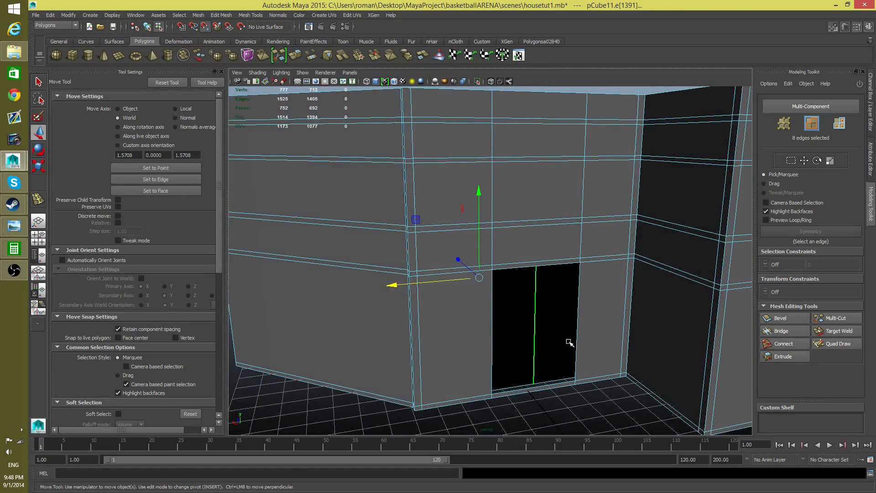
{"action": "key", "text": "v"}
{"action": "left_click_drag", "start_coordinate": [484, 281], "coordinate": [622, 338]}
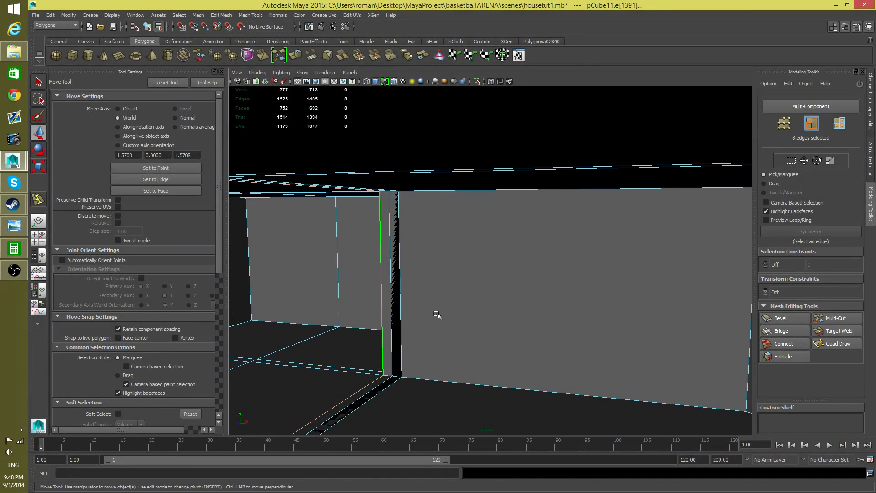
{"action": "scroll", "coordinate": [434, 317], "scroll_direction": "down", "scroll_amount": 3}
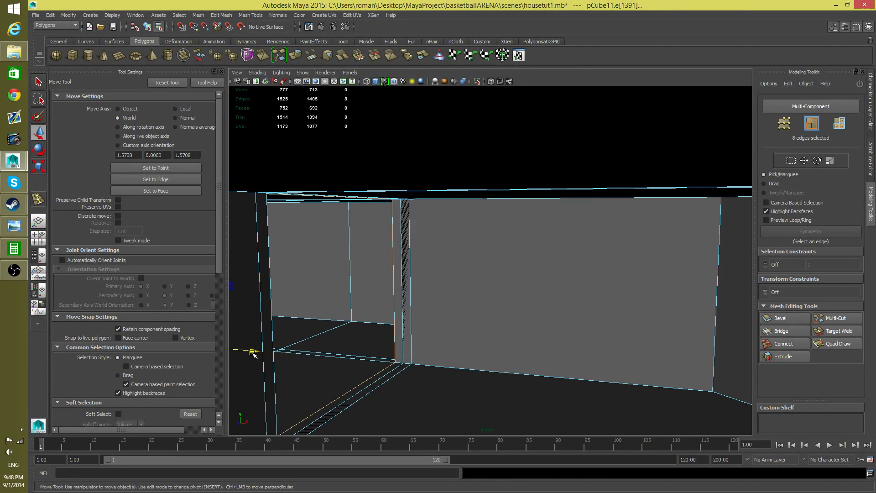
{"action": "left_click_drag", "start_coordinate": [253, 352], "coordinate": [462, 348]}
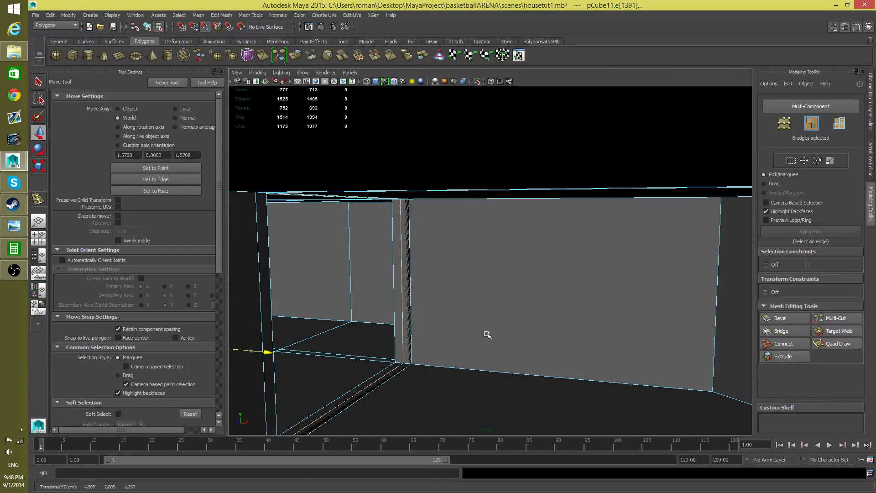
{"action": "left_click_drag", "start_coordinate": [545, 281], "coordinate": [366, 342]}
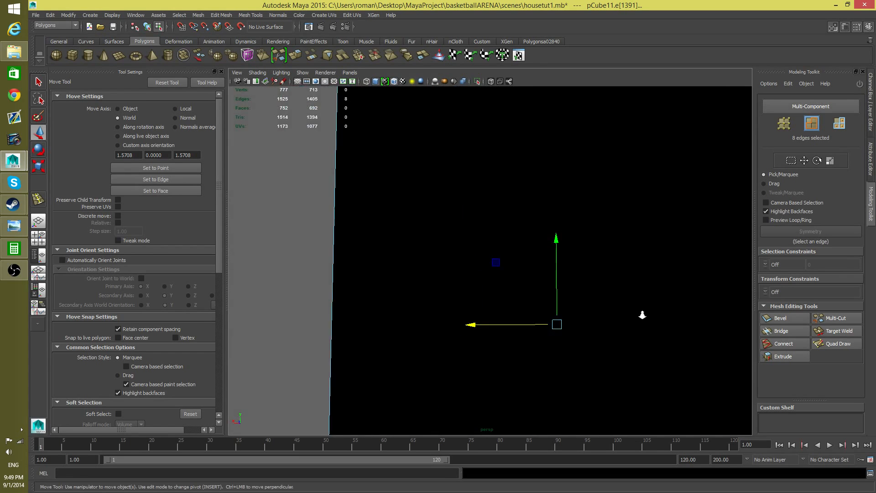
{"action": "right_click_drag", "start_coordinate": [642, 313], "coordinate": [465, 320], "text": "alt"}
{"action": "left_click_drag", "start_coordinate": [465, 320], "coordinate": [665, 353], "text": "alt"}
Step: Insert a second edge loop through the room's inner floor, wall and ceiling, and scale it flat along X
{"action": "key", "text": "F8"}
{"action": "right_click_drag", "start_coordinate": [554, 365], "coordinate": [575, 362], "text": "alt"}
{"action": "left_click_drag", "start_coordinate": [575, 363], "coordinate": [570, 372], "text": "alt"}
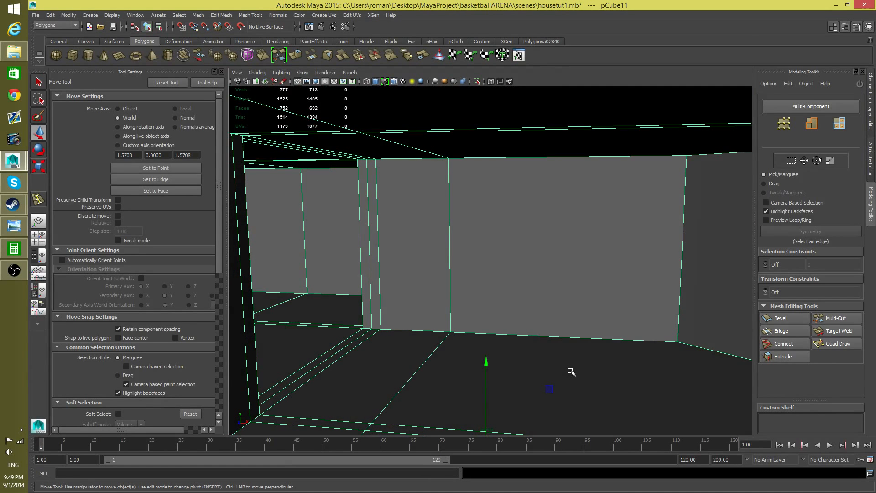
{"action": "right_click_drag", "start_coordinate": [568, 261], "coordinate": [525, 277], "text": "shift"}
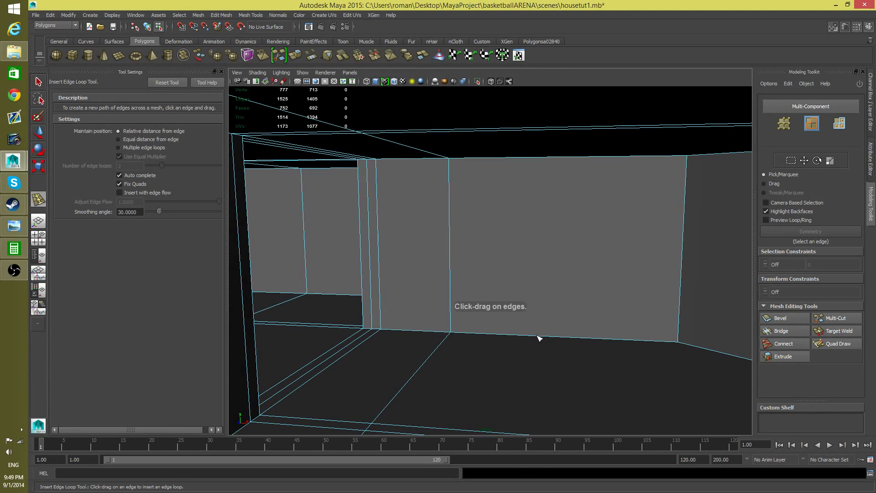
{"action": "left_click_drag", "start_coordinate": [537, 336], "coordinate": [537, 336]}
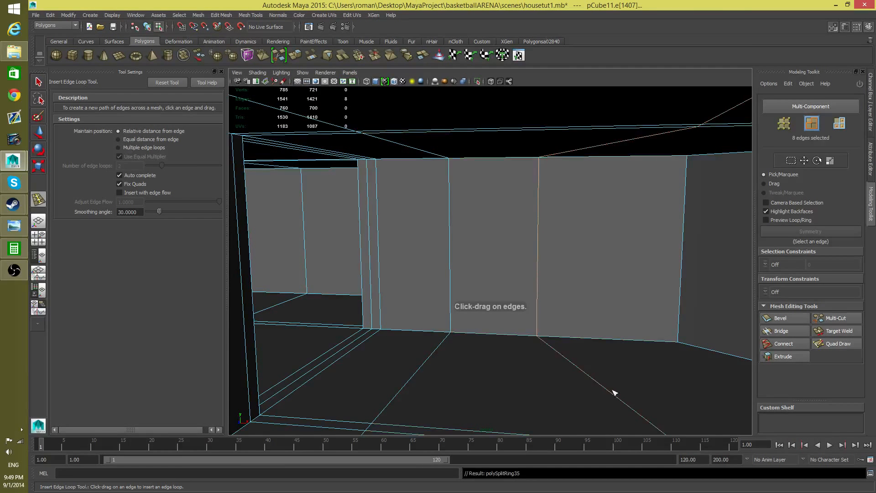
{"action": "left_click_drag", "start_coordinate": [614, 391], "coordinate": [659, 386], "text": "alt"}
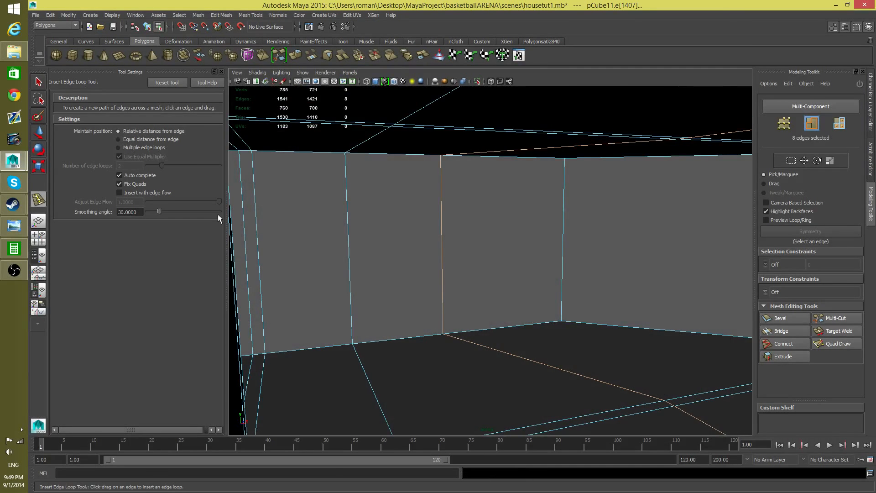
{"action": "left_click", "coordinate": [38, 168]}
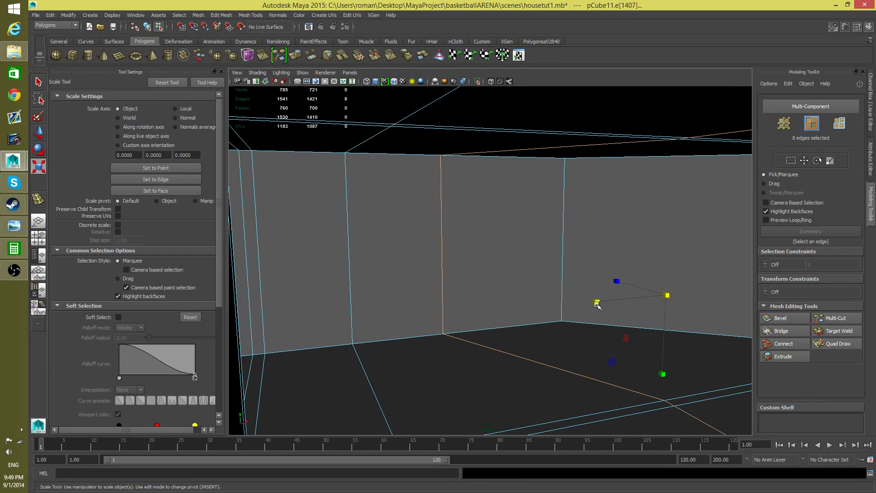
{"action": "left_click_drag", "start_coordinate": [596, 301], "coordinate": [667, 297]}
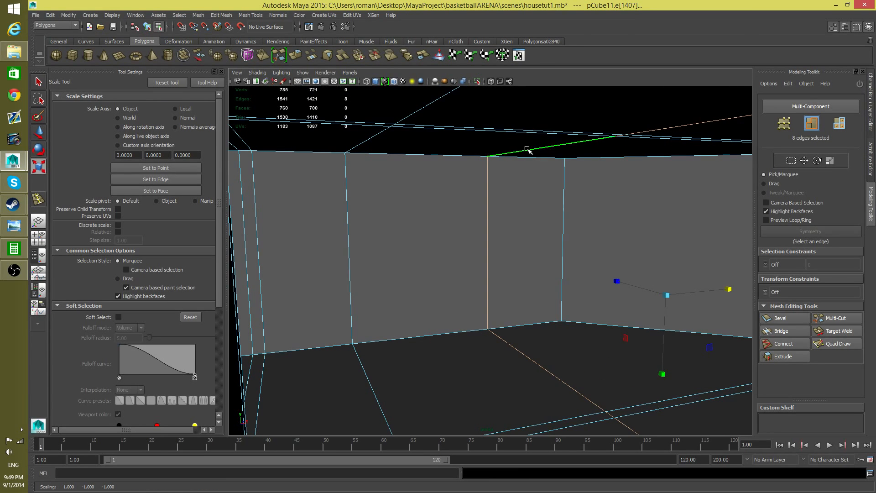
Step: Snap the second inner edge loop along X to the other side of the outer door opening
{"action": "left_click_drag", "start_coordinate": [607, 258], "coordinate": [586, 257], "text": "alt"}
{"action": "key", "text": "w"}
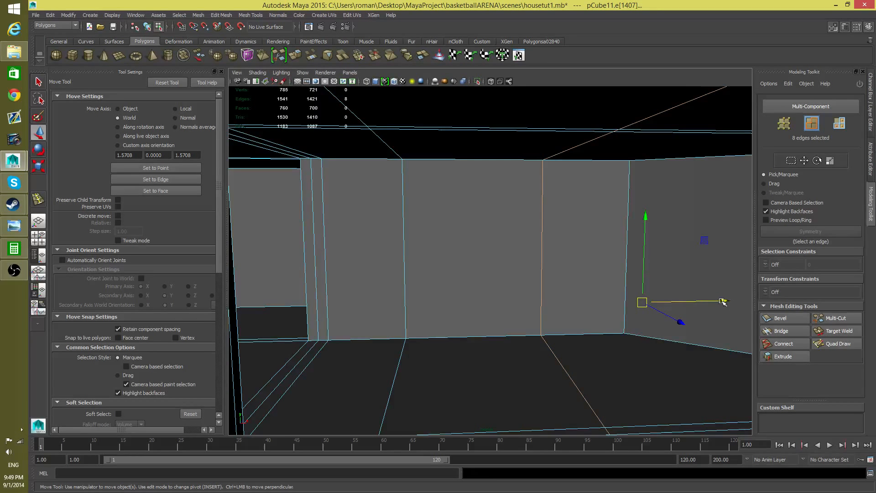
{"action": "left_click_drag", "start_coordinate": [726, 303], "coordinate": [547, 326]}
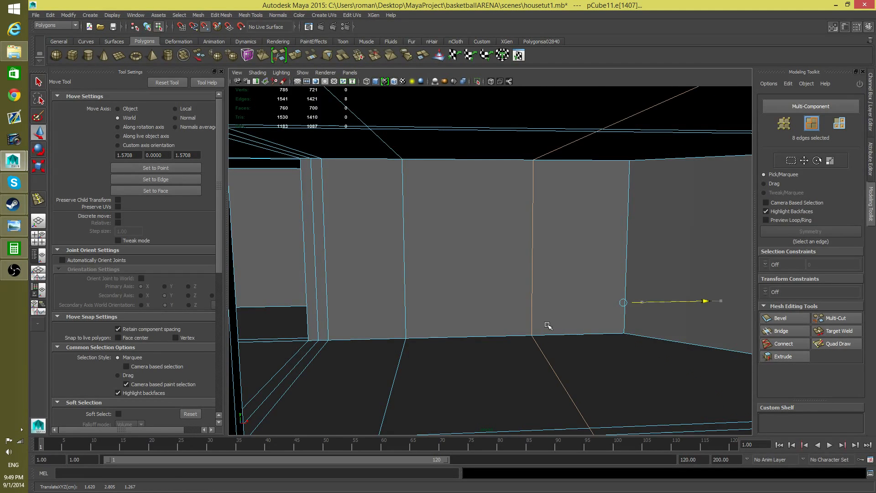
Step: Delete the inner wall face between the two aligned edge loops behind the outer door opening
{"action": "left_click_drag", "start_coordinate": [642, 325], "coordinate": [462, 324], "text": "alt"}
{"action": "right_click_drag", "start_coordinate": [462, 325], "coordinate": [372, 313], "text": "alt"}
{"action": "left_click_drag", "start_coordinate": [371, 313], "coordinate": [389, 312], "text": "alt"}
{"action": "left_click_drag", "start_coordinate": [448, 293], "coordinate": [485, 289], "text": "alt"}
{"action": "right_click_drag", "start_coordinate": [485, 290], "coordinate": [515, 287]}
{"action": "left_click", "coordinate": [524, 314]}
{"action": "key", "text": "Delete"}
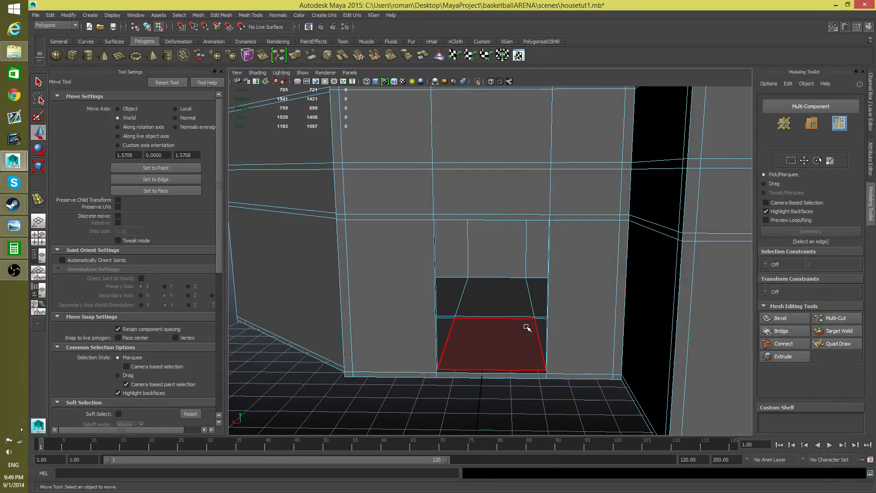
Step: Extrude the inner floor edge at the doorway and move it along Z across the gap to the outer wall
{"action": "left_click_drag", "start_coordinate": [528, 328], "coordinate": [570, 329], "text": "alt"}
{"action": "right_click_drag", "start_coordinate": [537, 275], "coordinate": [535, 256]}
{"action": "left_click", "coordinate": [519, 390]}
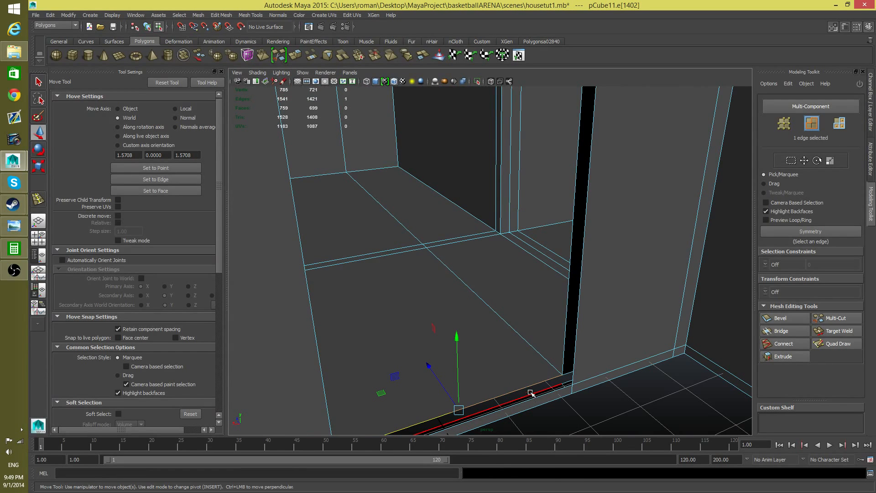
{"action": "left_click", "coordinate": [296, 56]}
{"action": "scroll", "coordinate": [485, 325], "scroll_direction": "down", "scroll_amount": 2}
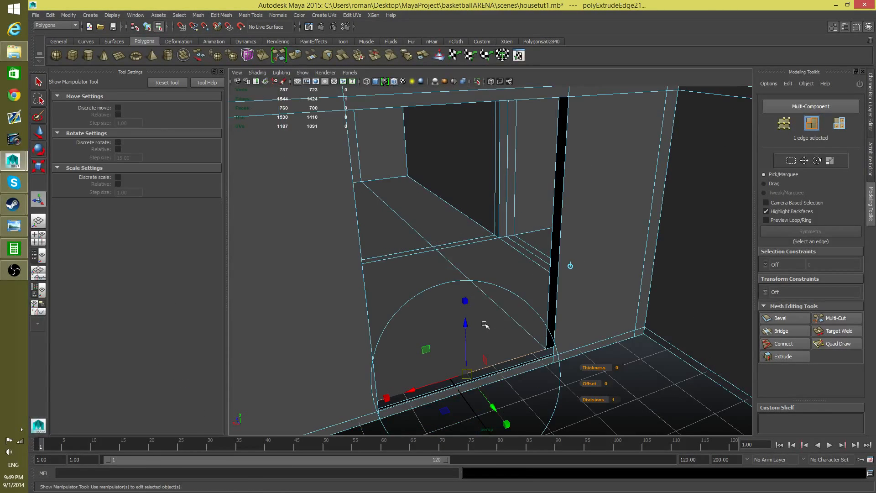
{"action": "key", "text": "w"}
{"action": "middle_click_drag", "start_coordinate": [436, 334], "coordinate": [448, 344]}
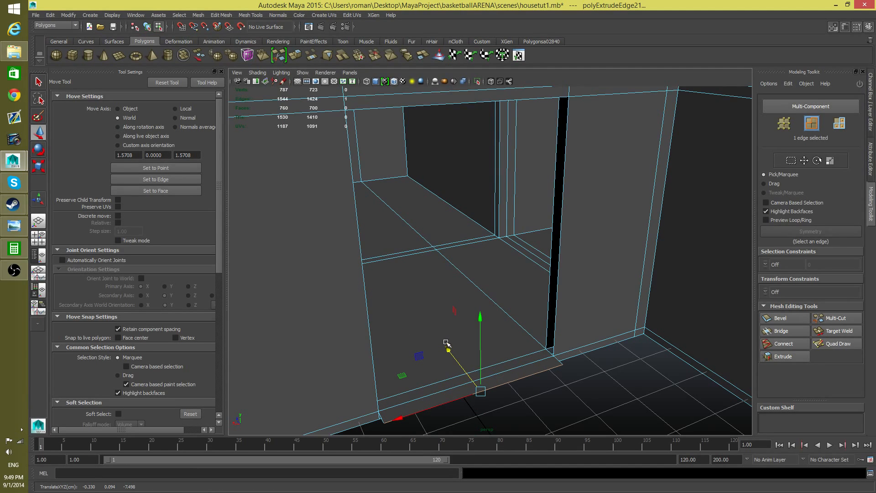
Step: Merge both end vertices of the extruded threshold edge into the outer wall's lower door corners with the Merge Vertex Tool
{"action": "left_click", "coordinate": [225, 15]}
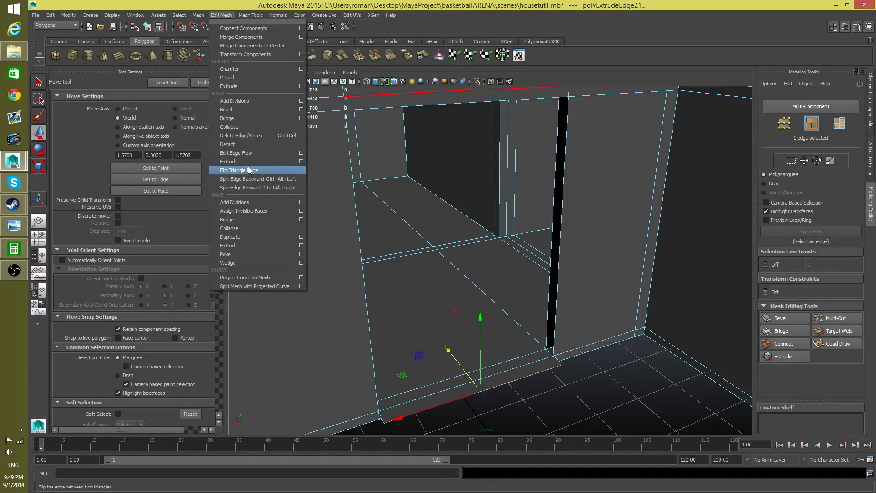
{"action": "mouse_move", "coordinate": [251, 15]}
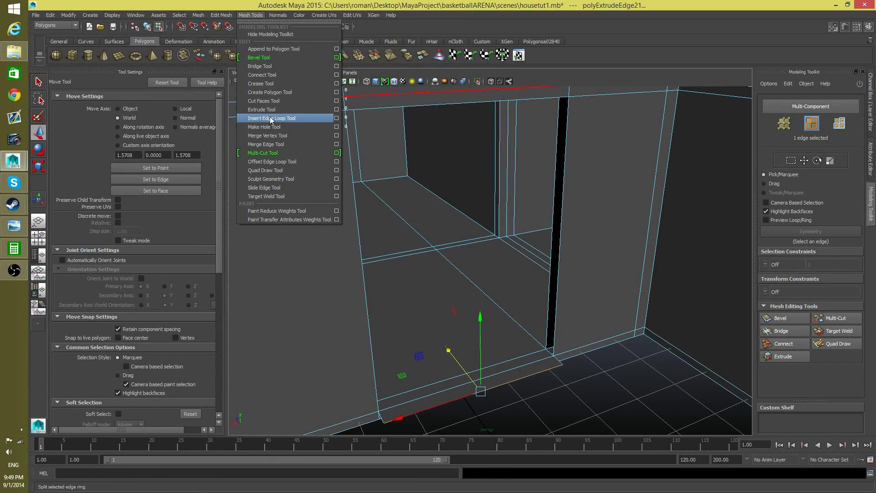
{"action": "left_click", "coordinate": [267, 135]}
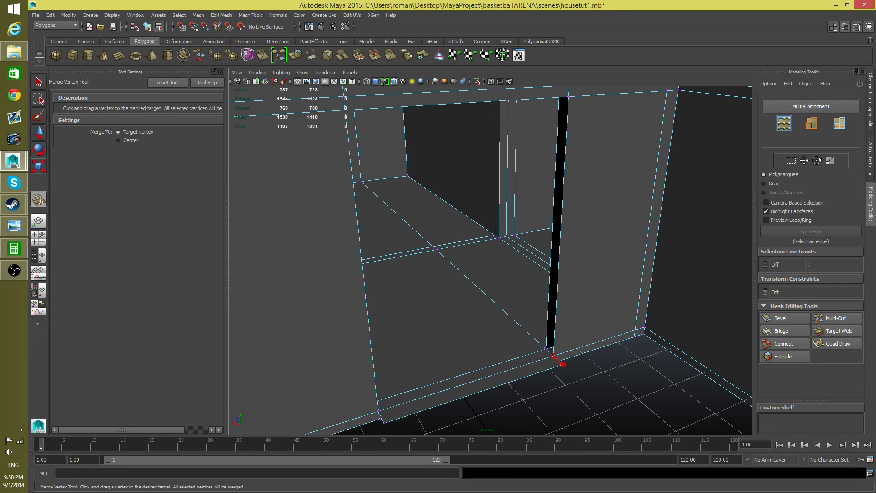
{"action": "left_click_drag", "start_coordinate": [563, 363], "coordinate": [563, 363]}
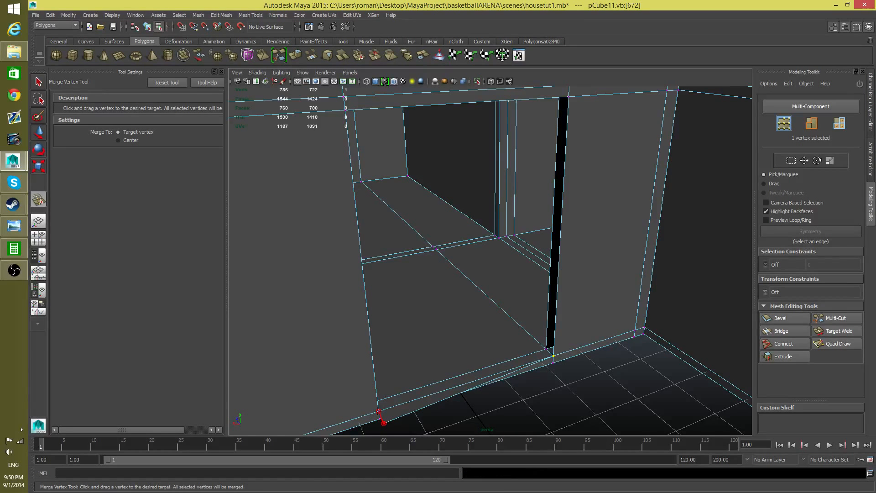
{"action": "left_click_drag", "start_coordinate": [378, 411], "coordinate": [485, 292]}
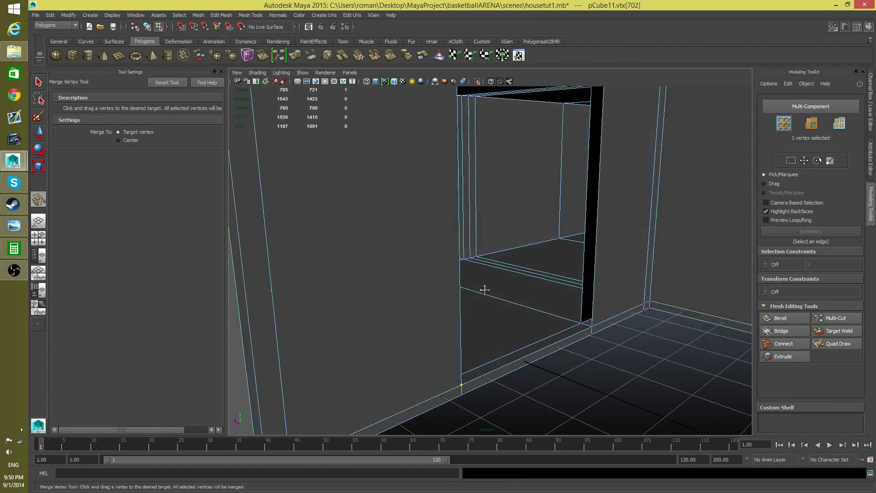
Step: Extrude the inner doorway's two side edges and top edge, and move them along Z across the gap to just beyond the outer wall
{"action": "middle_click_drag", "start_coordinate": [485, 289], "coordinate": [452, 336], "text": "alt"}
{"action": "left_click", "coordinate": [39, 82]}
{"action": "right_click_drag", "start_coordinate": [566, 188], "coordinate": [571, 165]}
{"action": "double_click", "coordinate": [561, 186]}
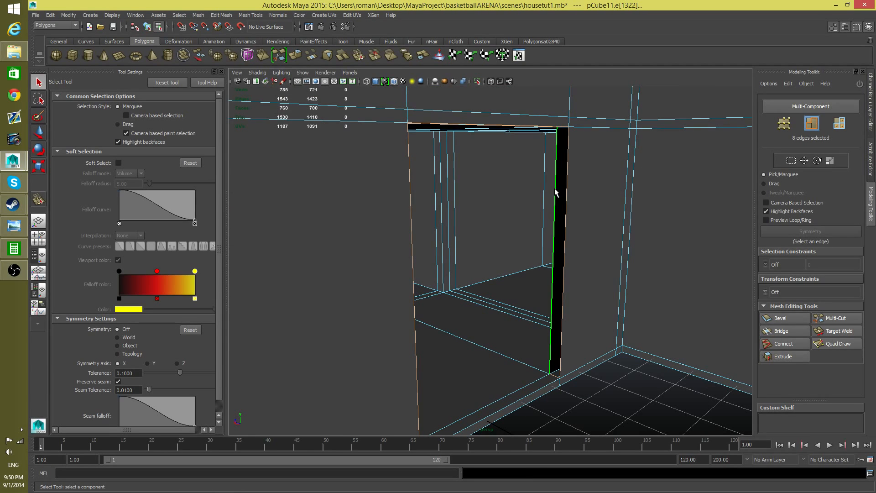
{"action": "left_click", "coordinate": [556, 201]}
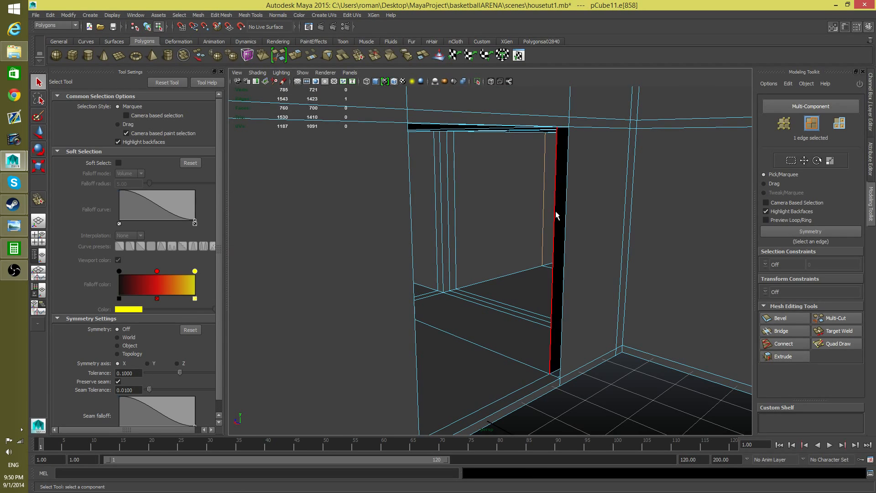
{"action": "left_click", "coordinate": [553, 268]}
{"action": "left_click_drag", "start_coordinate": [553, 268], "coordinate": [542, 234], "text": "alt"}
{"action": "left_click", "coordinate": [497, 143], "text": "shift"}
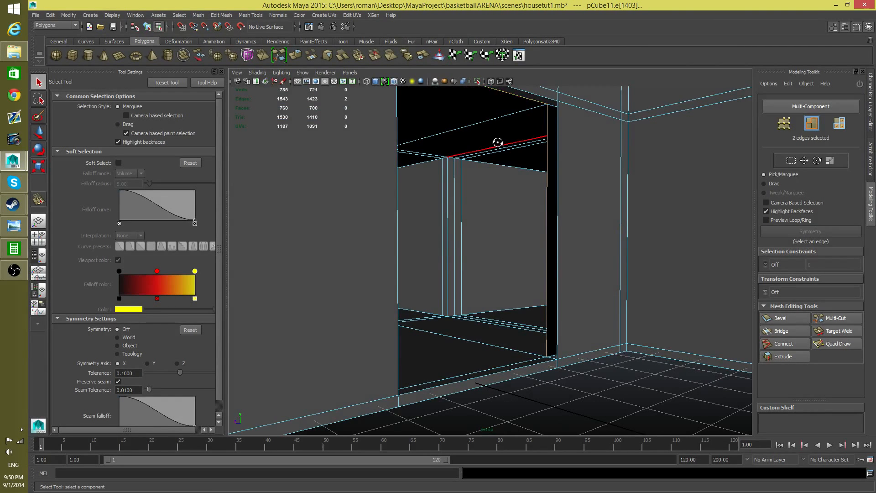
{"action": "left_click_drag", "start_coordinate": [497, 141], "coordinate": [483, 181], "text": "alt"}
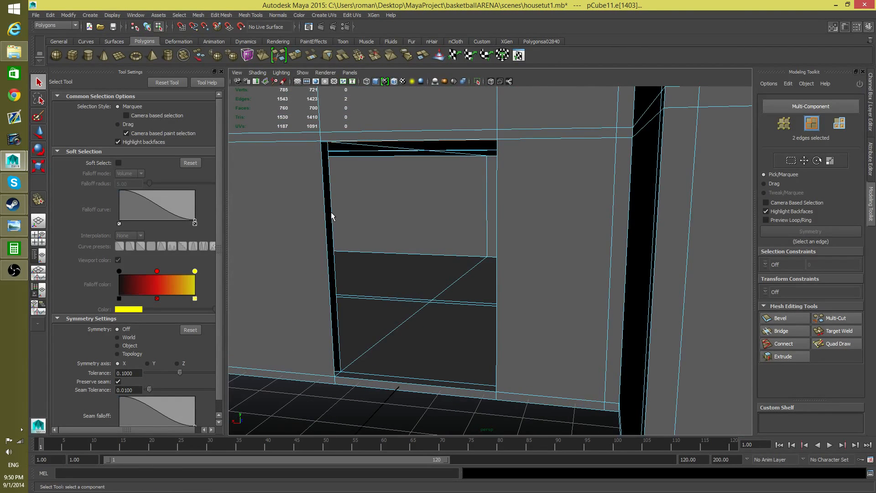
{"action": "left_click", "coordinate": [333, 219], "text": "shift"}
{"action": "left_click_drag", "start_coordinate": [336, 225], "coordinate": [393, 163], "text": "alt"}
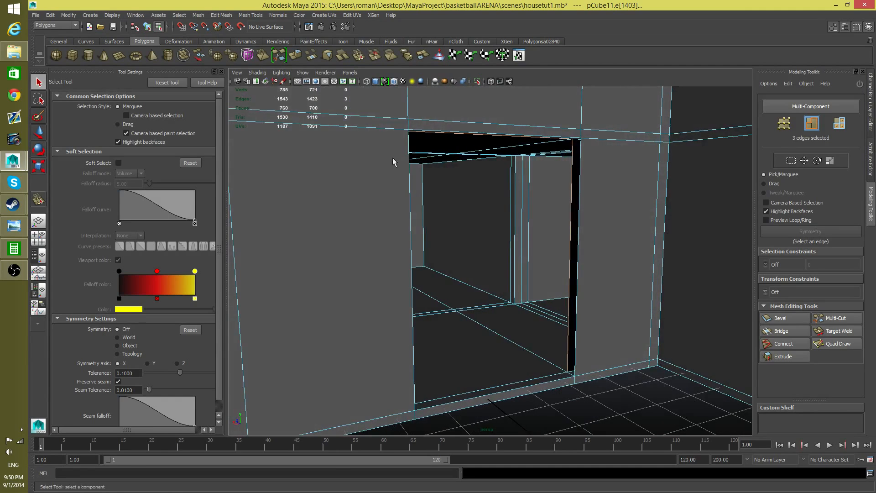
{"action": "left_click", "coordinate": [312, 56]}
{"action": "left_click_drag", "start_coordinate": [607, 245], "coordinate": [645, 254], "text": "alt"}
{"action": "key", "text": "w"}
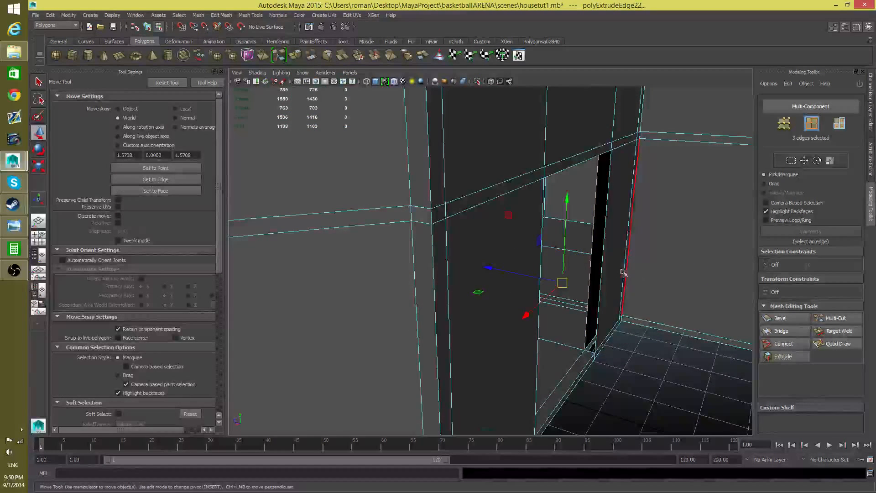
{"action": "left_click_drag", "start_coordinate": [489, 268], "coordinate": [524, 276]}
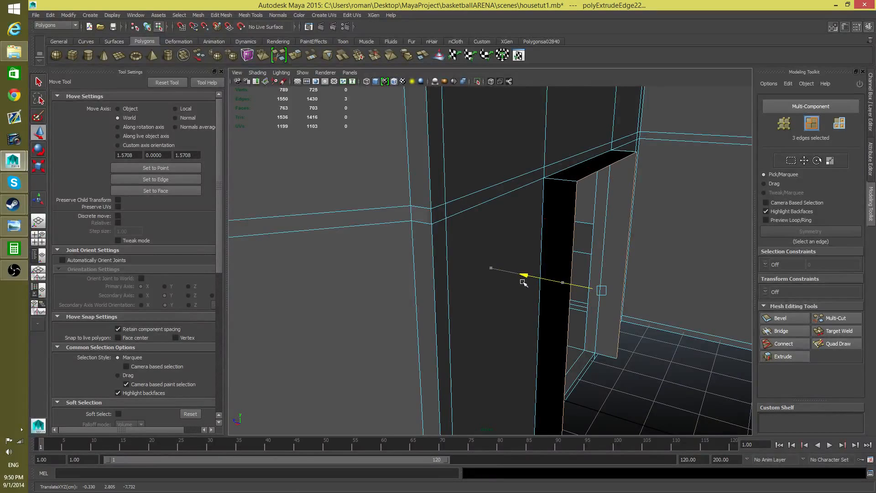
Step: Merge the extruded door frame's two lower and two upper end vertices into the outer wall's door corners with the Merge Vertex Tool
{"action": "left_click_drag", "start_coordinate": [638, 293], "coordinate": [570, 274], "text": "alt"}
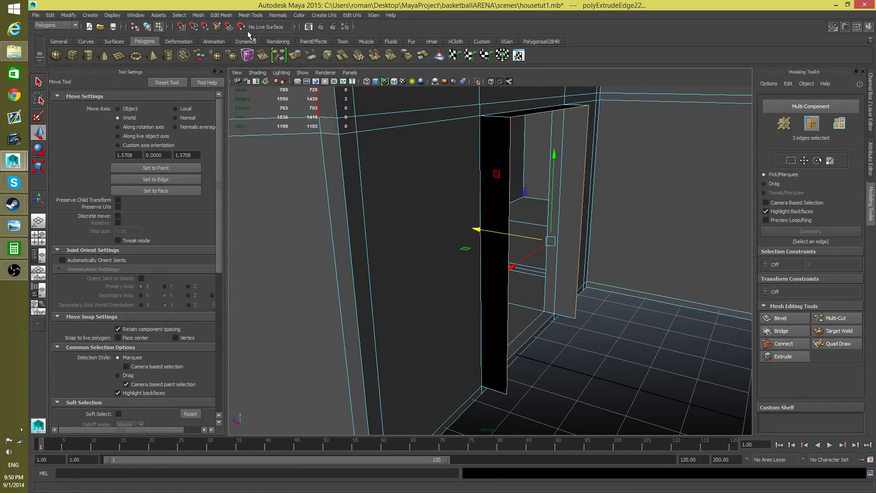
{"action": "left_click", "coordinate": [226, 15]}
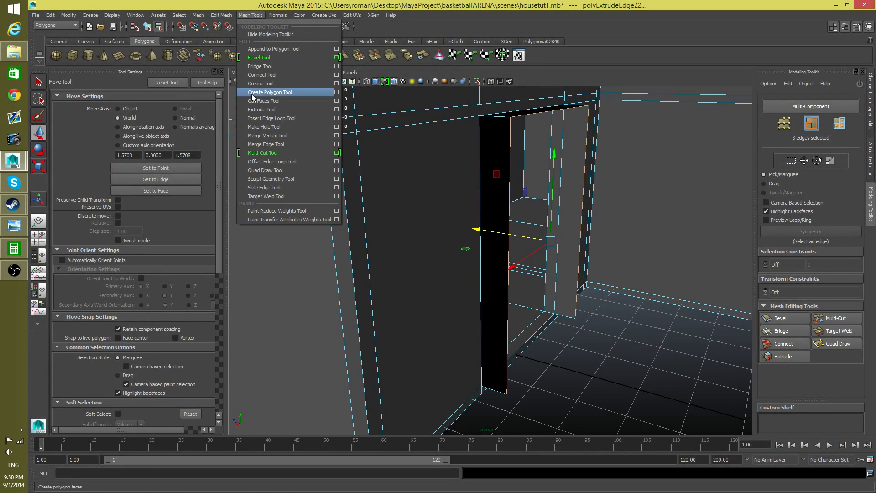
{"action": "left_click", "coordinate": [267, 136]}
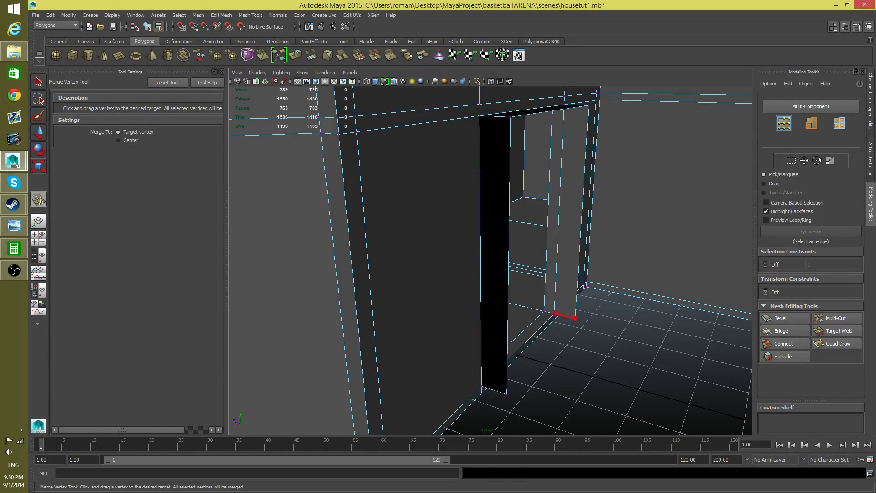
{"action": "left_click_drag", "start_coordinate": [558, 357], "coordinate": [551, 351]}
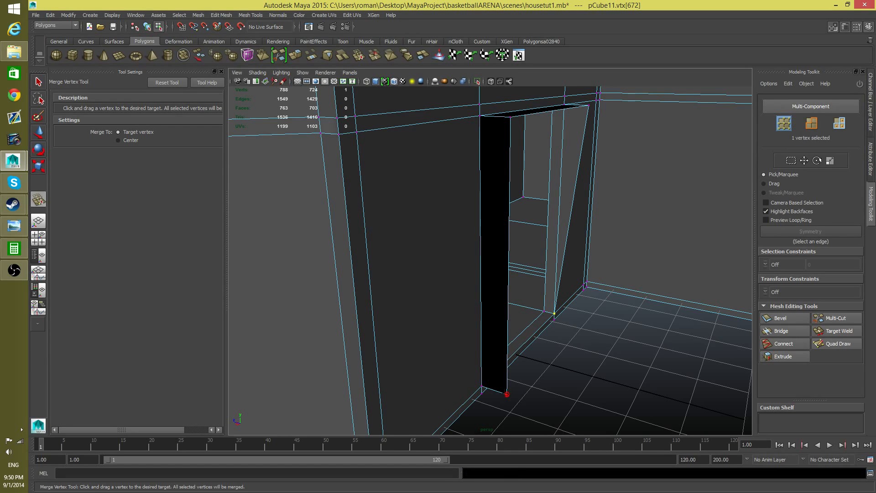
{"action": "left_click_drag", "start_coordinate": [487, 386], "coordinate": [485, 386]}
{"action": "middle_click_drag", "start_coordinate": [508, 168], "coordinate": [487, 211], "text": "alt"}
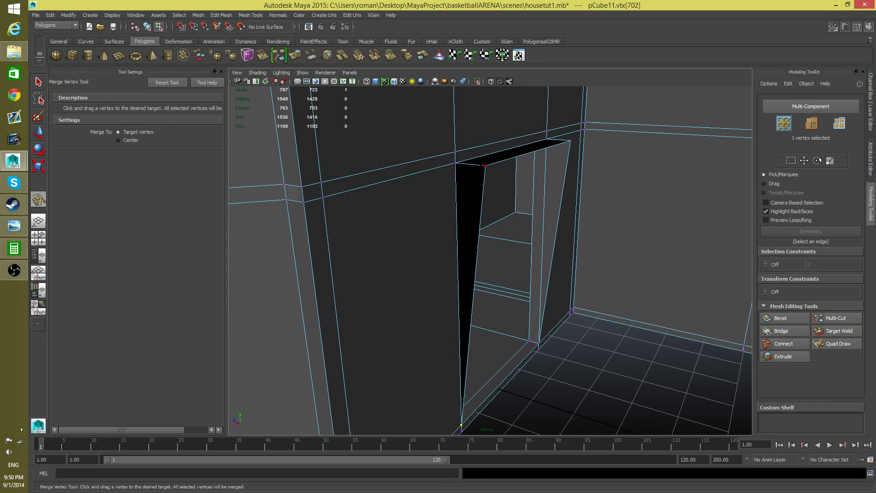
{"action": "left_click_drag", "start_coordinate": [486, 166], "coordinate": [455, 163]}
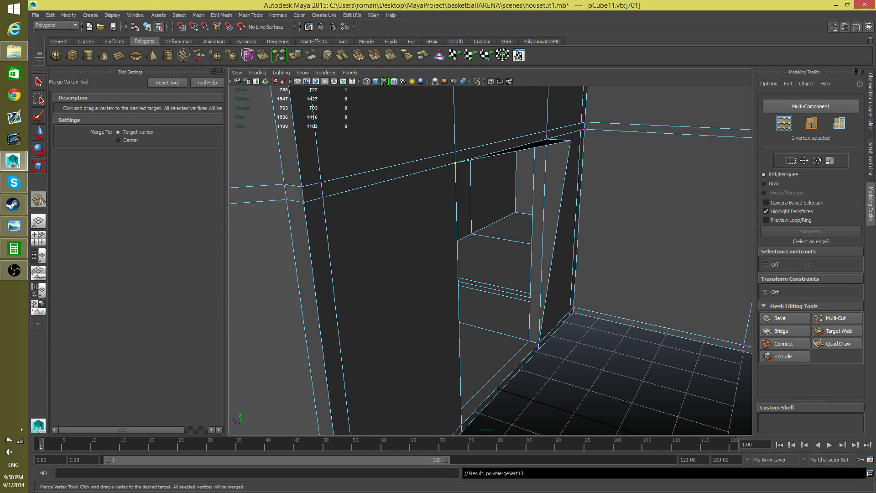
{"action": "left_click_drag", "start_coordinate": [570, 140], "coordinate": [570, 140]}
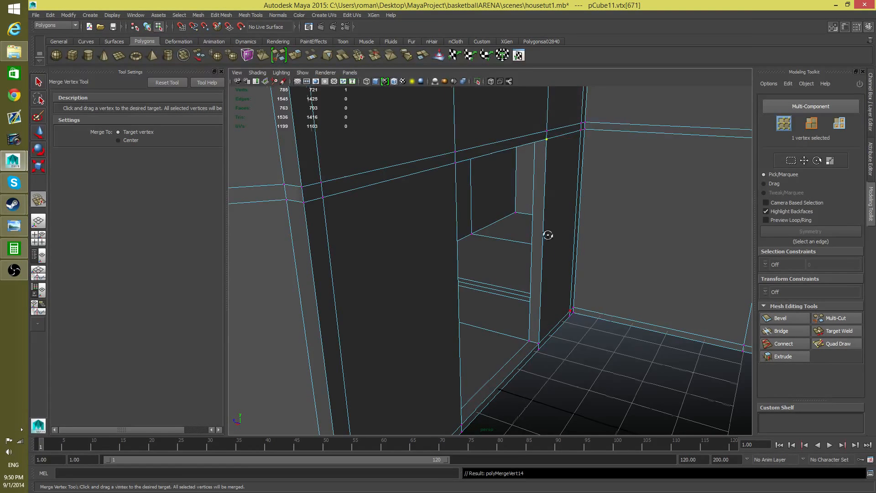
Step: Examine the doorway's closed wall gap up close and the house's exterior, roof and upper balcony opening from several angles
{"action": "left_click_drag", "start_coordinate": [546, 234], "coordinate": [479, 225], "text": "alt"}
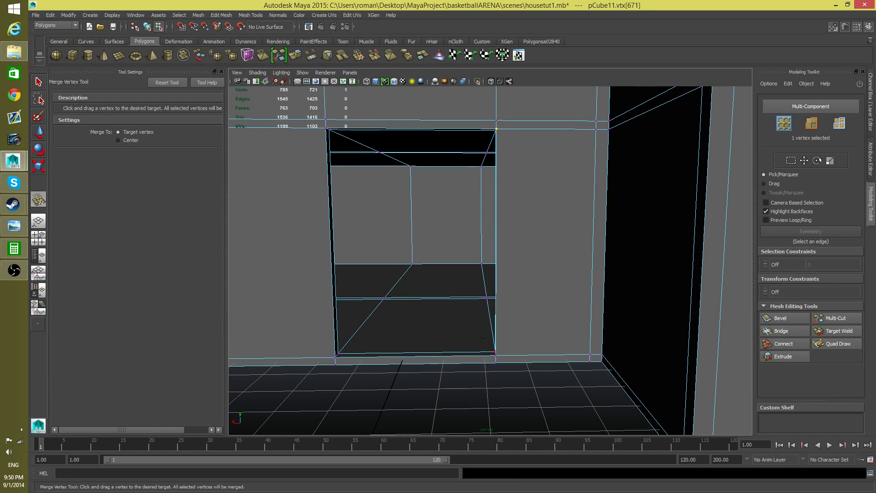
{"action": "left_click_drag", "start_coordinate": [438, 317], "coordinate": [433, 347], "text": "alt"}
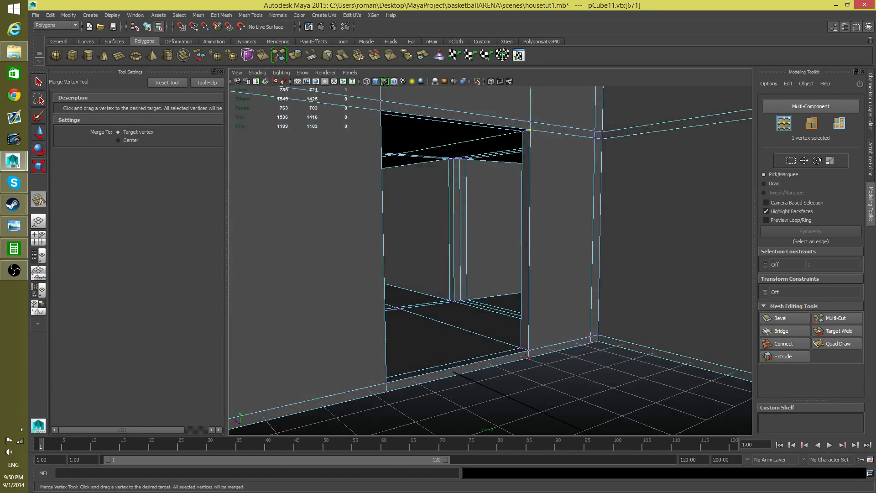
{"action": "left_click_drag", "start_coordinate": [501, 359], "coordinate": [527, 342], "text": "alt"}
{"action": "left_click_drag", "start_coordinate": [564, 309], "coordinate": [506, 314], "text": "alt"}
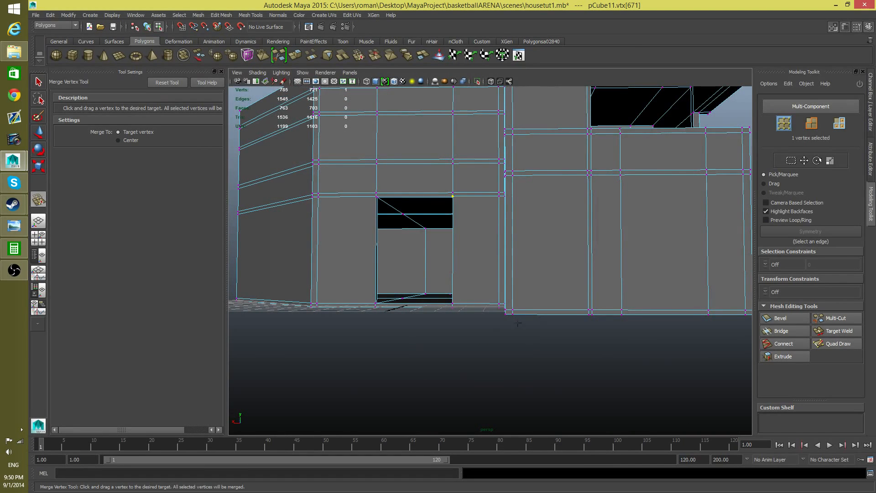
{"action": "right_click_drag", "start_coordinate": [517, 323], "coordinate": [476, 348], "text": "alt"}
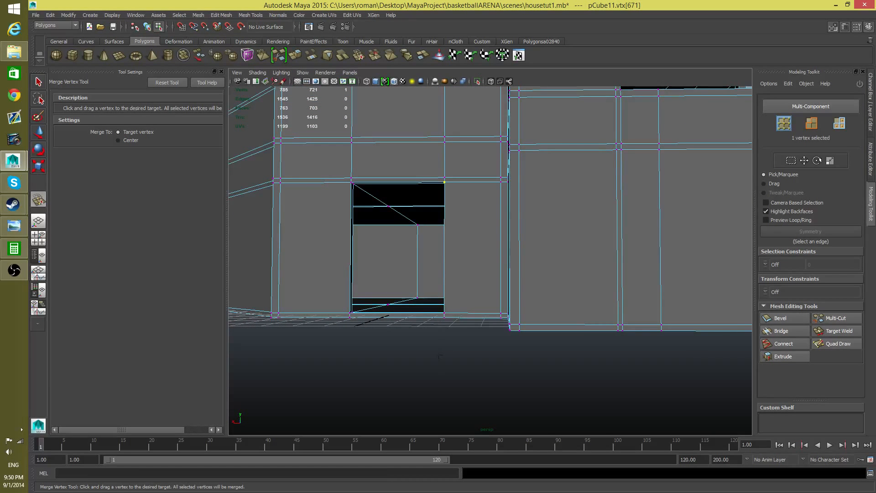
{"action": "left_click_drag", "start_coordinate": [422, 333], "coordinate": [505, 333], "text": "alt"}
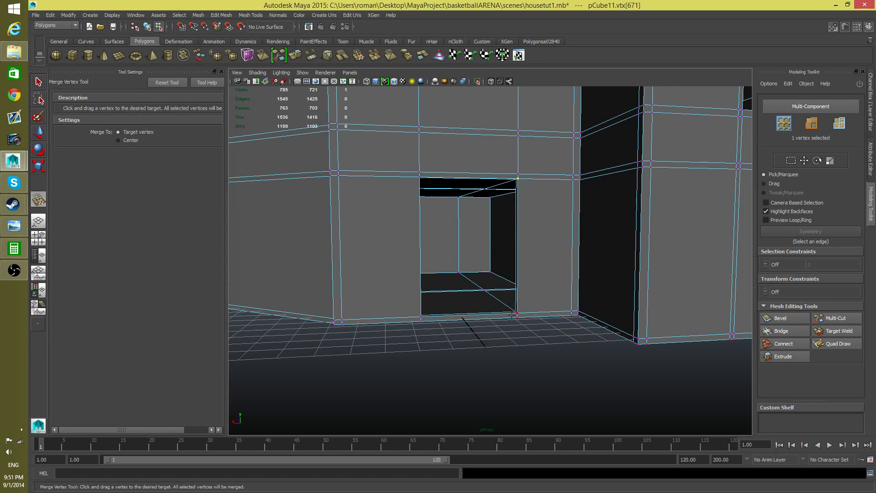
{"action": "left_click_drag", "start_coordinate": [495, 339], "coordinate": [526, 342], "text": "alt"}
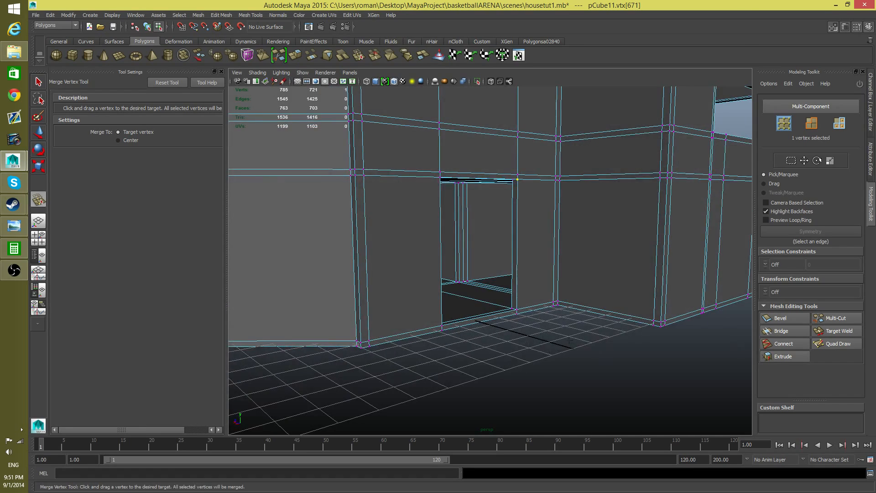
{"action": "right_click_drag", "start_coordinate": [570, 342], "coordinate": [500, 315], "text": "alt"}
{"action": "left_click_drag", "start_coordinate": [500, 311], "coordinate": [511, 347], "text": "alt"}
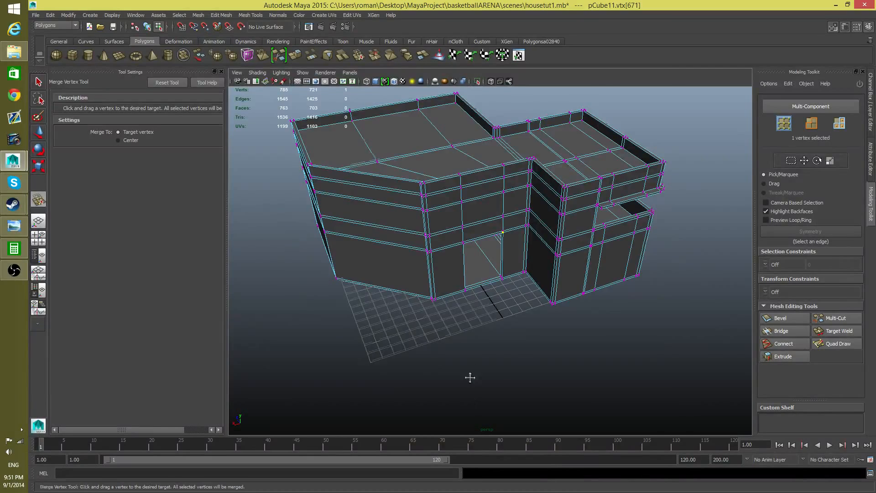
{"action": "middle_click_drag", "start_coordinate": [467, 376], "coordinate": [474, 290], "text": "alt"}
{"action": "left_click_drag", "start_coordinate": [502, 292], "coordinate": [500, 266], "text": "alt"}
{"action": "right_click_drag", "start_coordinate": [462, 272], "coordinate": [555, 233], "text": "alt"}
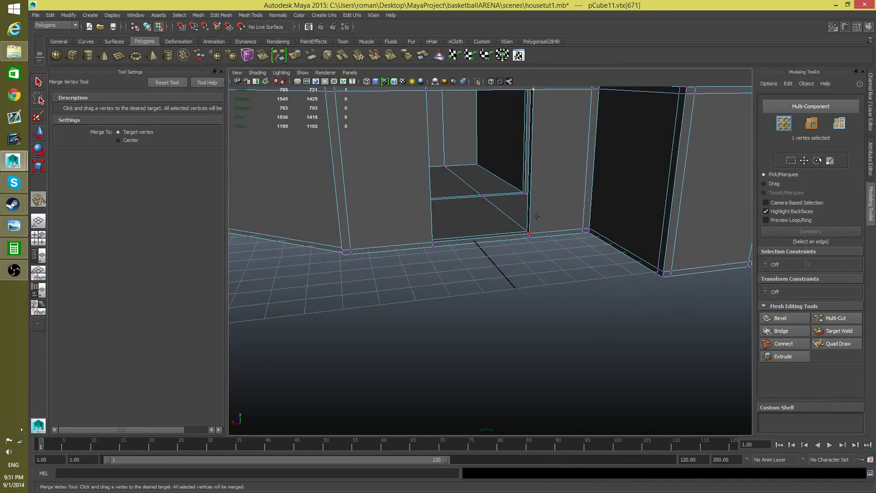
{"action": "left_click_drag", "start_coordinate": [498, 226], "coordinate": [488, 233], "text": "alt"}
{"action": "right_click_drag", "start_coordinate": [489, 233], "coordinate": [548, 210], "text": "alt"}
{"action": "left_click_drag", "start_coordinate": [531, 187], "coordinate": [529, 219], "text": "alt"}
{"action": "middle_click_drag", "start_coordinate": [530, 215], "coordinate": [497, 411], "text": "alt"}
{"action": "right_click_drag", "start_coordinate": [502, 319], "coordinate": [429, 292], "text": "alt"}
{"action": "left_click_drag", "start_coordinate": [429, 274], "coordinate": [533, 279], "text": "alt"}
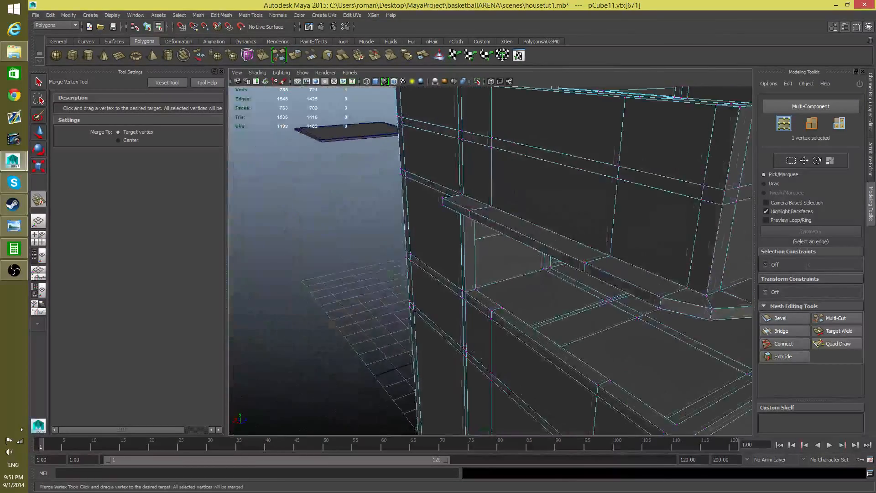
{"action": "middle_click_drag", "start_coordinate": [533, 279], "coordinate": [440, 275], "text": "alt"}
{"action": "left_click_drag", "start_coordinate": [440, 276], "coordinate": [306, 274], "text": "alt"}
{"action": "right_click_drag", "start_coordinate": [617, 233], "coordinate": [436, 213], "text": "alt"}
{"action": "left_click_drag", "start_coordinate": [436, 213], "coordinate": [470, 337], "text": "alt"}
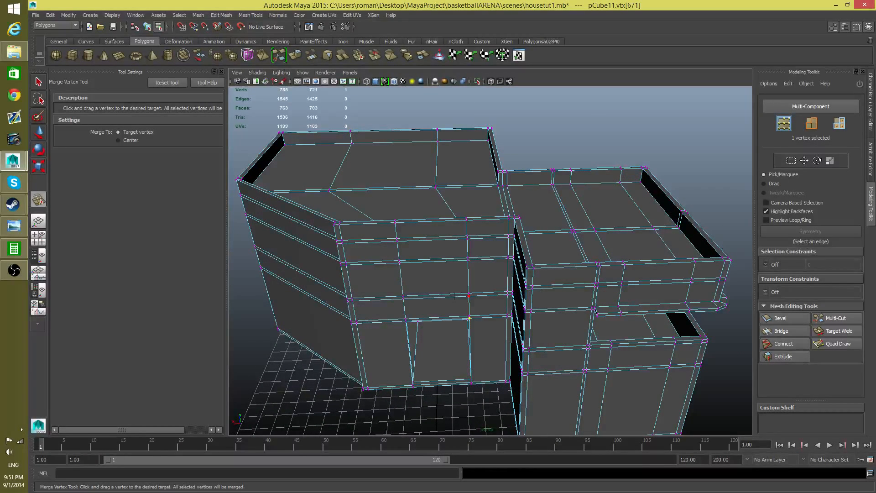
{"action": "left_click_drag", "start_coordinate": [449, 289], "coordinate": [475, 255], "text": "alt"}
{"action": "left_click_drag", "start_coordinate": [470, 258], "coordinate": [444, 278], "text": "alt"}
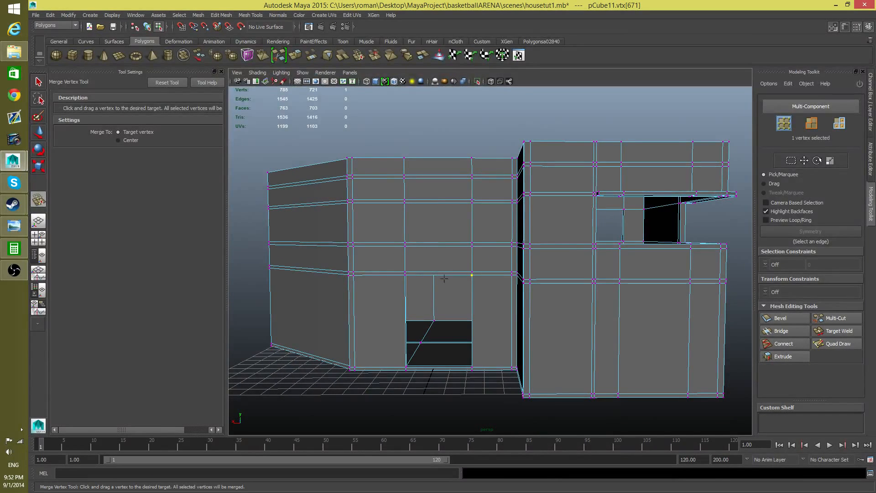